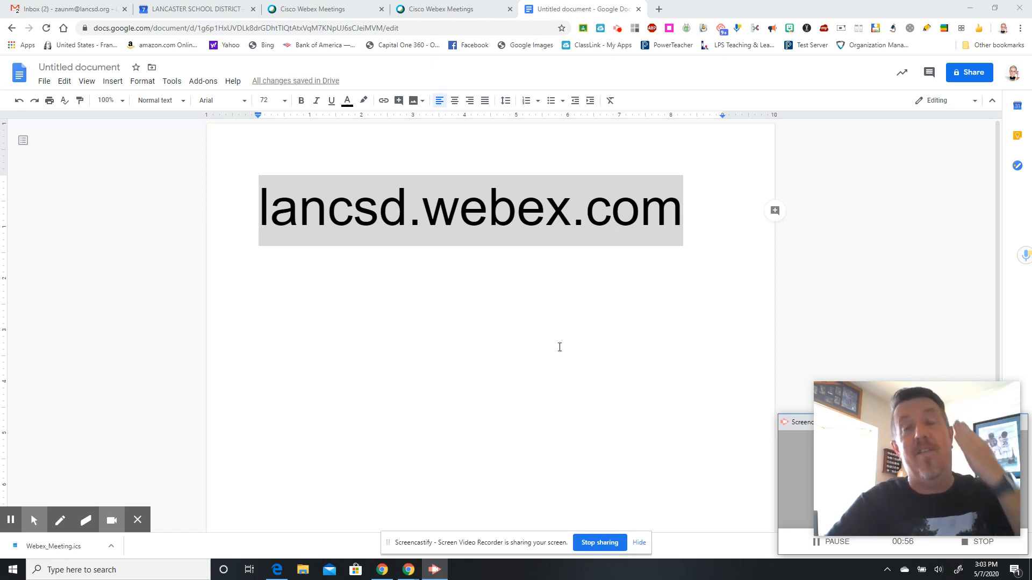
# - Switch from the Google Docs tab to the Cisco Webex Meetings tab
pyautogui.click(479, 8)
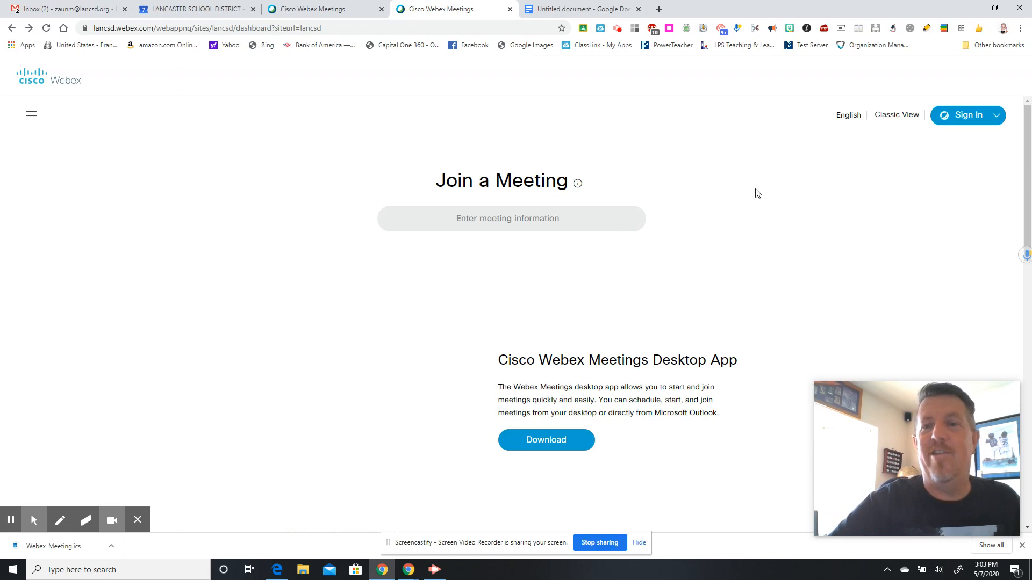
# - Check the Webex address in the document, then sign in to Webex with Google
pyautogui.click(597, 8)
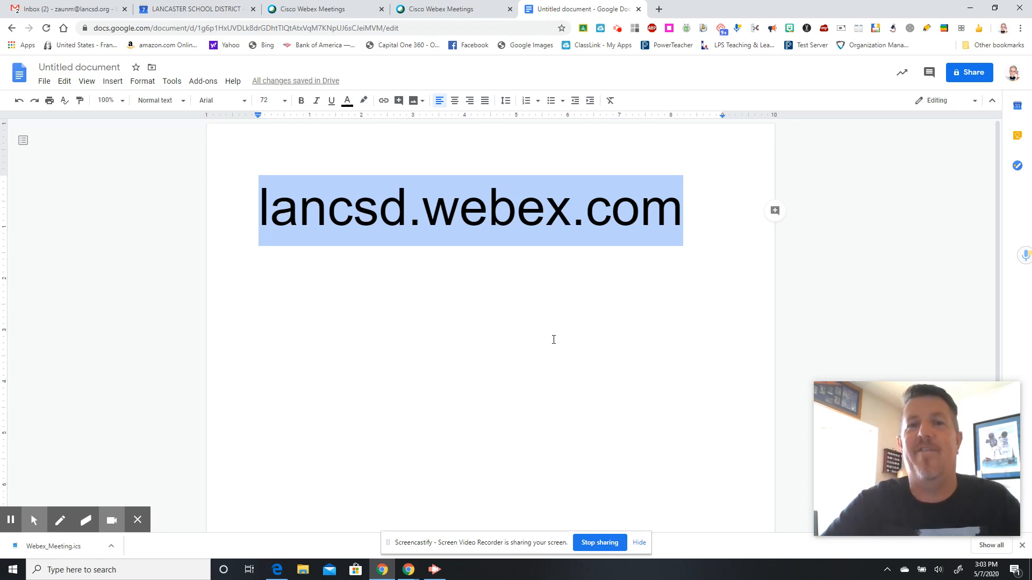
pyautogui.click(475, 5)
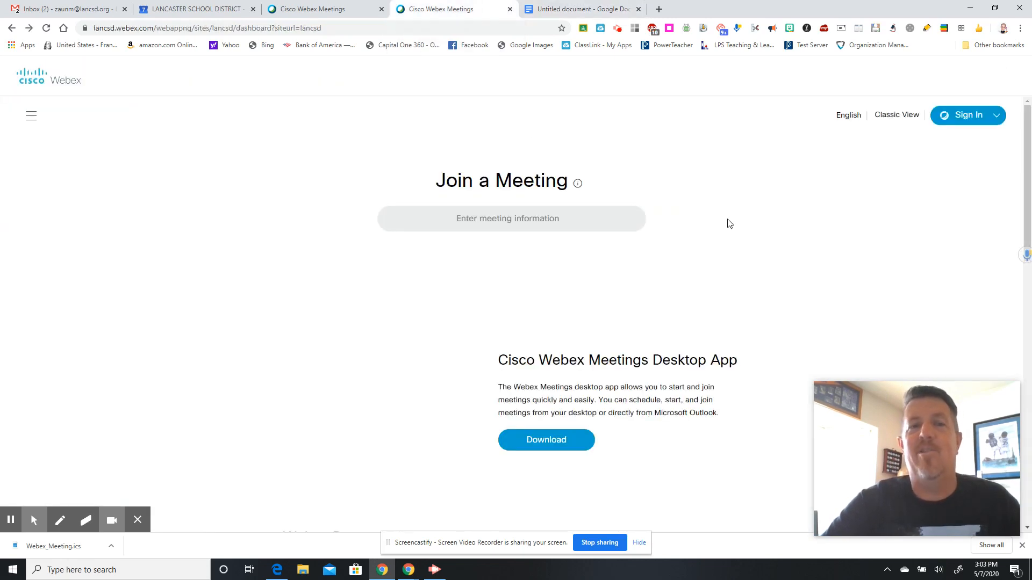
pyautogui.click(997, 118)
pyautogui.click(995, 118)
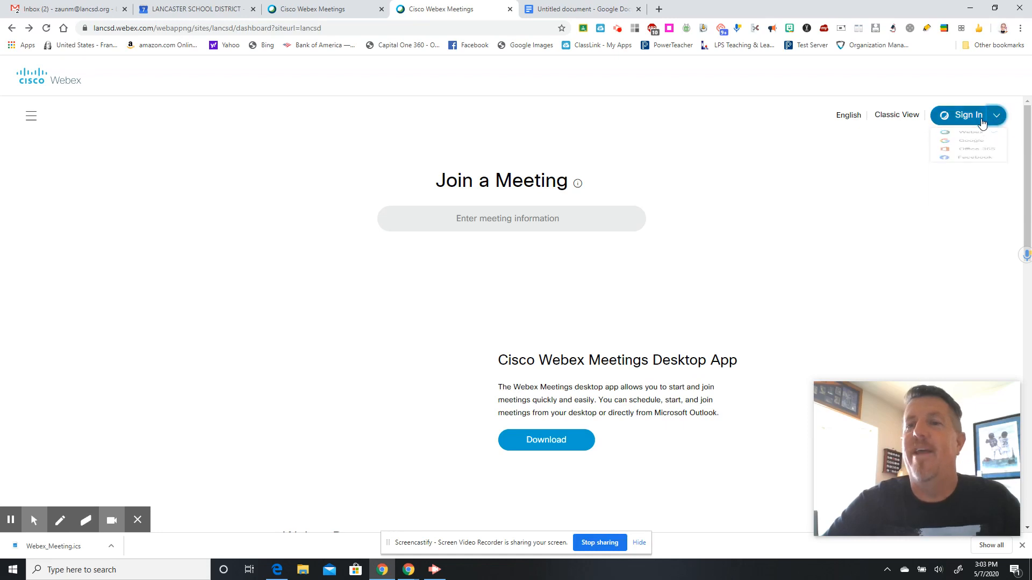
pyautogui.click(993, 117)
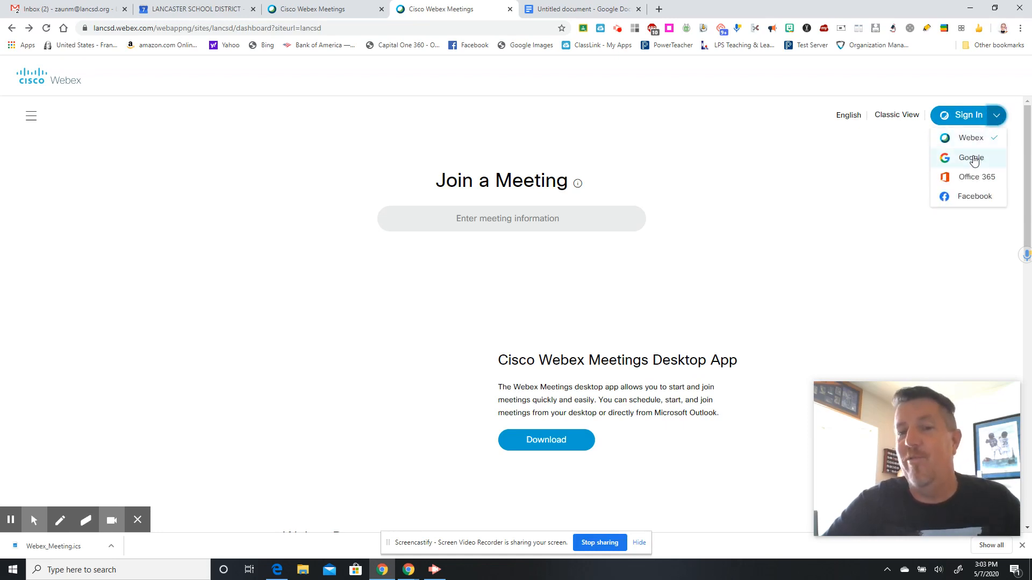
pyautogui.click(973, 160)
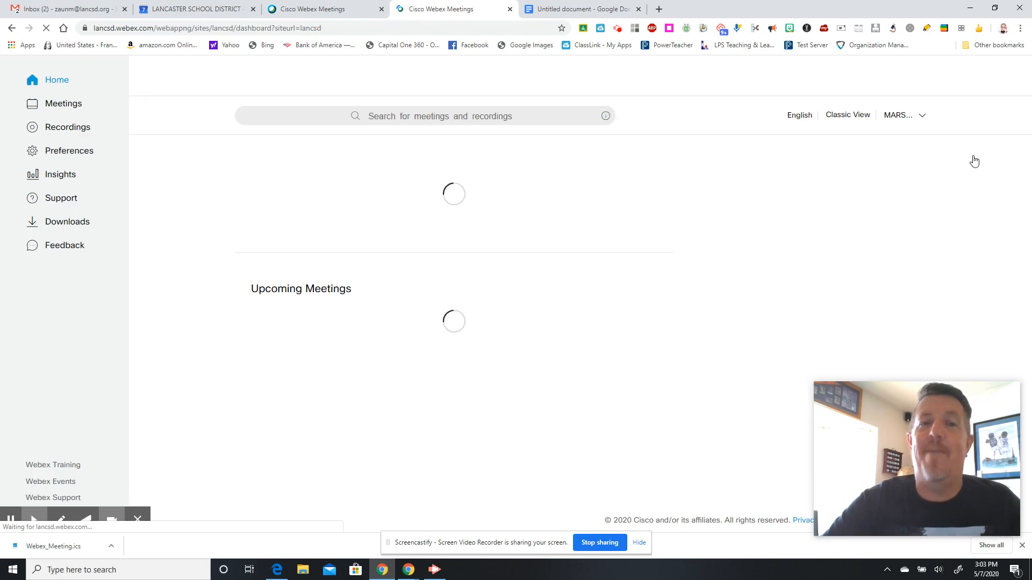
# - Sign out of the Google-linked account and choose Webex sign-in instead
pyautogui.click(921, 118)
pyautogui.click(904, 172)
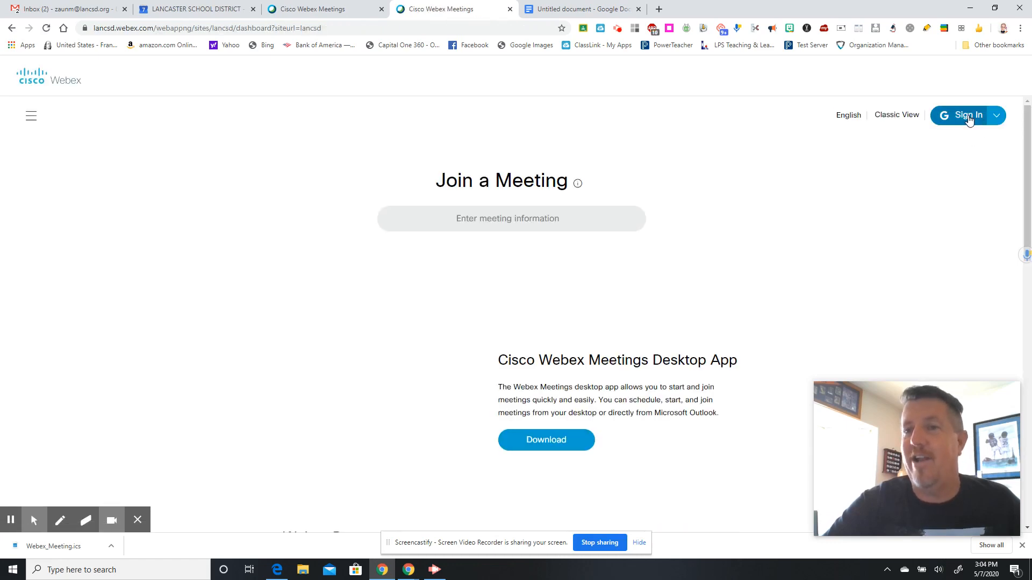
pyautogui.click(994, 118)
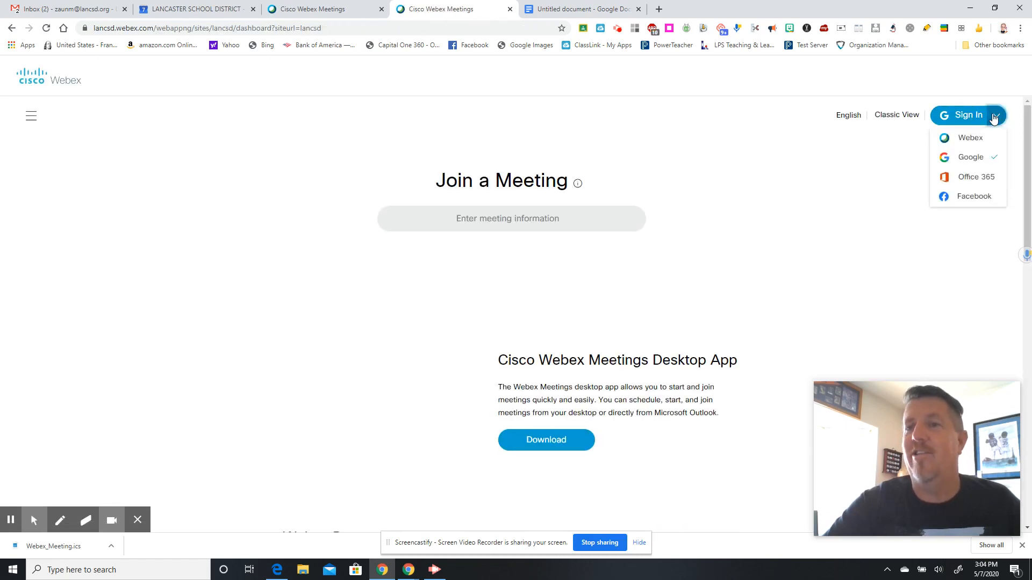
pyautogui.click(966, 138)
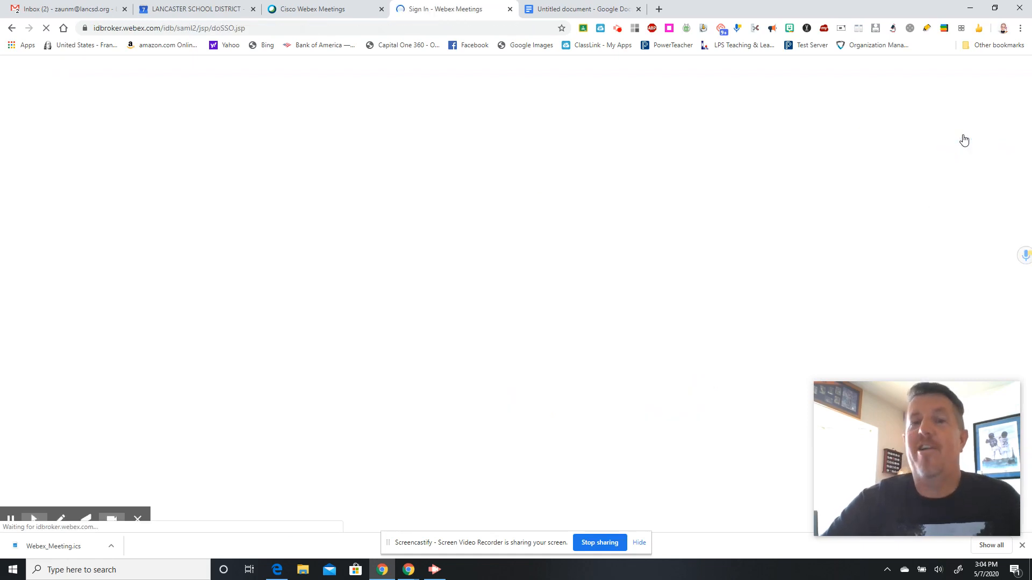
# - Enter the school Webex account's e-mail address and password to sign in
pyautogui.click(512, 254)
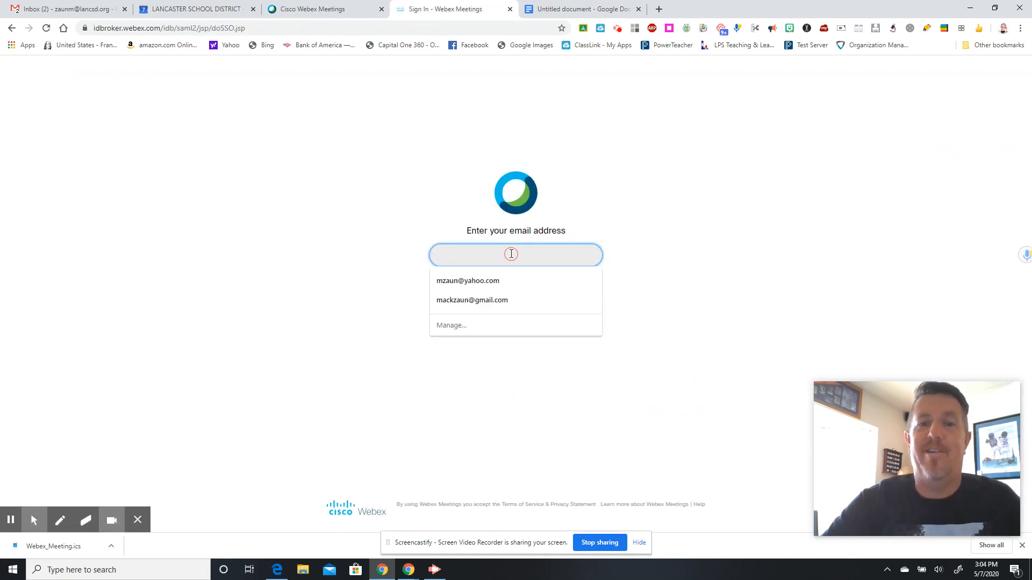
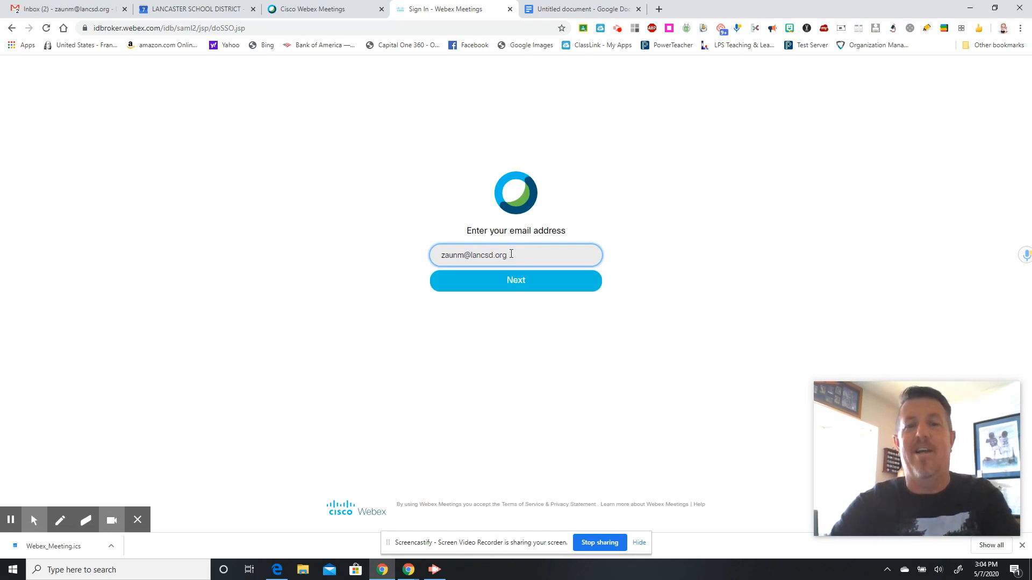
pyautogui.press('Return')
pyautogui.write('•')
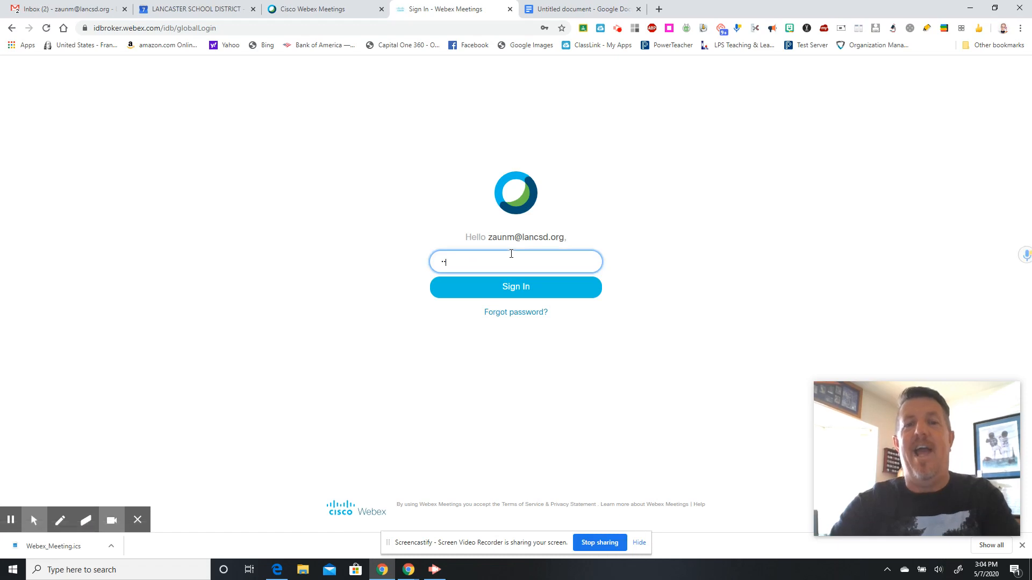
pyautogui.write('•••••')
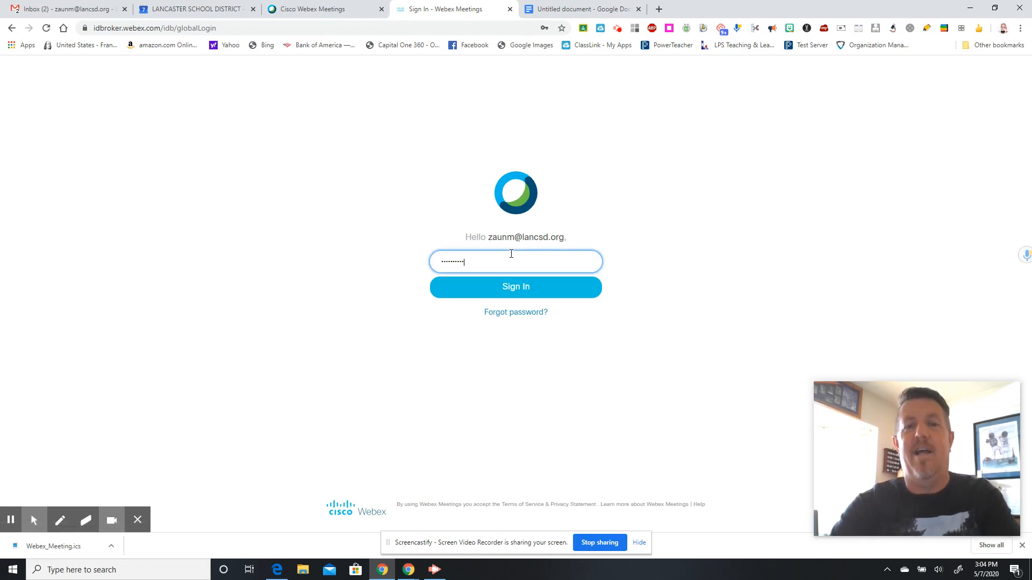
pyautogui.write('•••••')
pyautogui.press('Return')
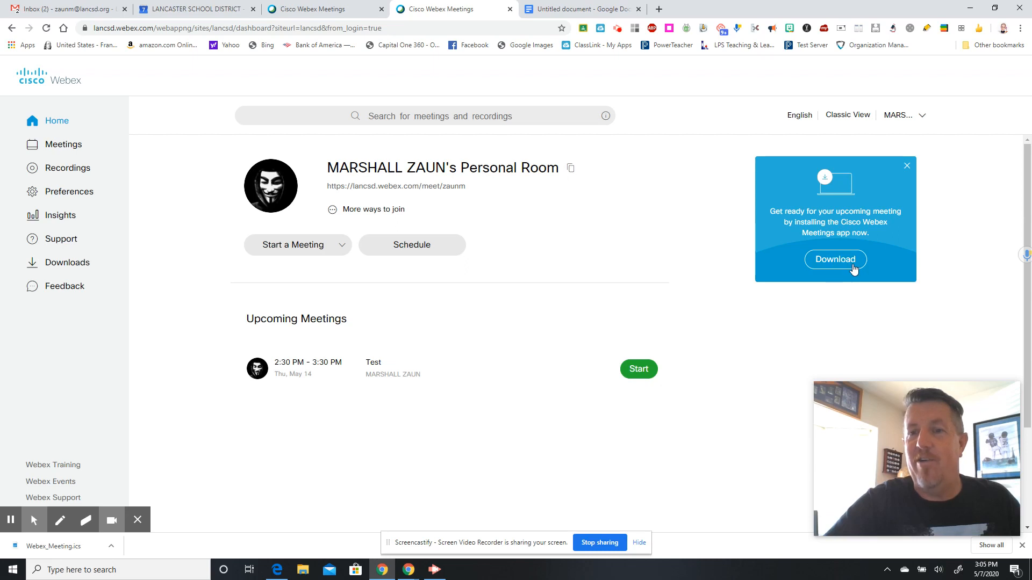
# - Dismiss the desktop app download promo and open the General Preferences
pyautogui.click(906, 165)
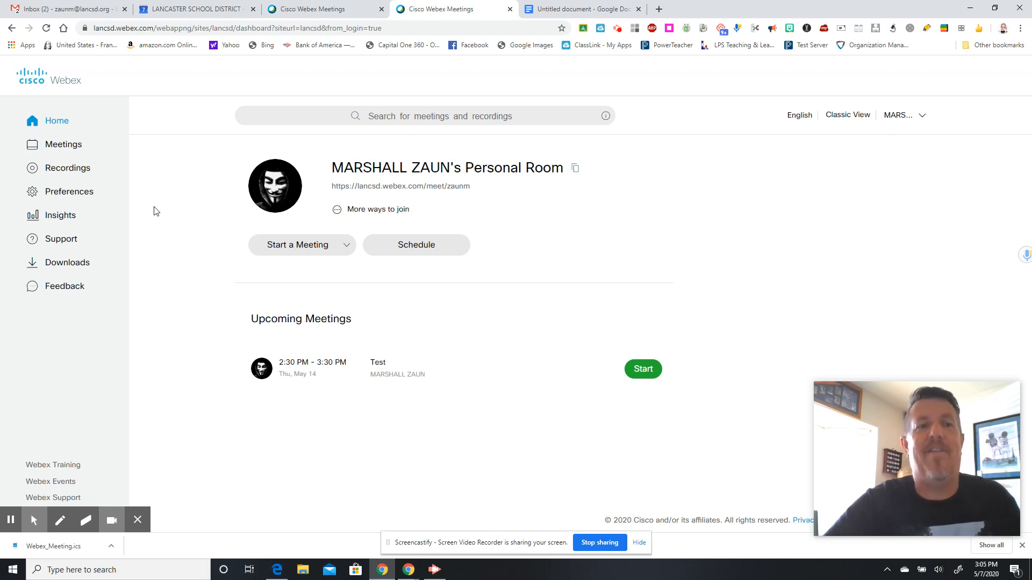
pyautogui.click(70, 197)
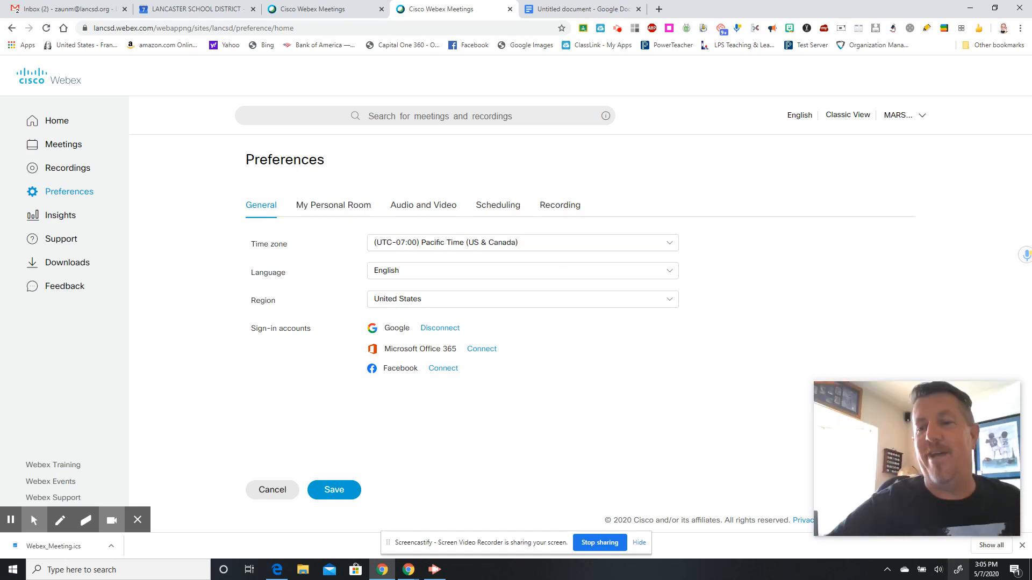
# - Close the download bar and show the My Personal Room preferences
pyautogui.click(1022, 546)
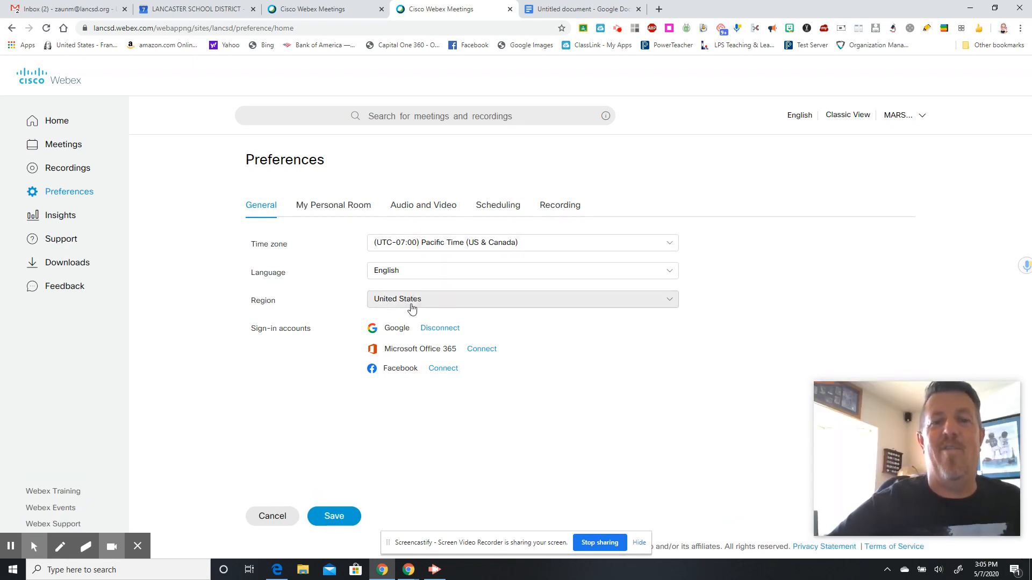
pyautogui.click(336, 211)
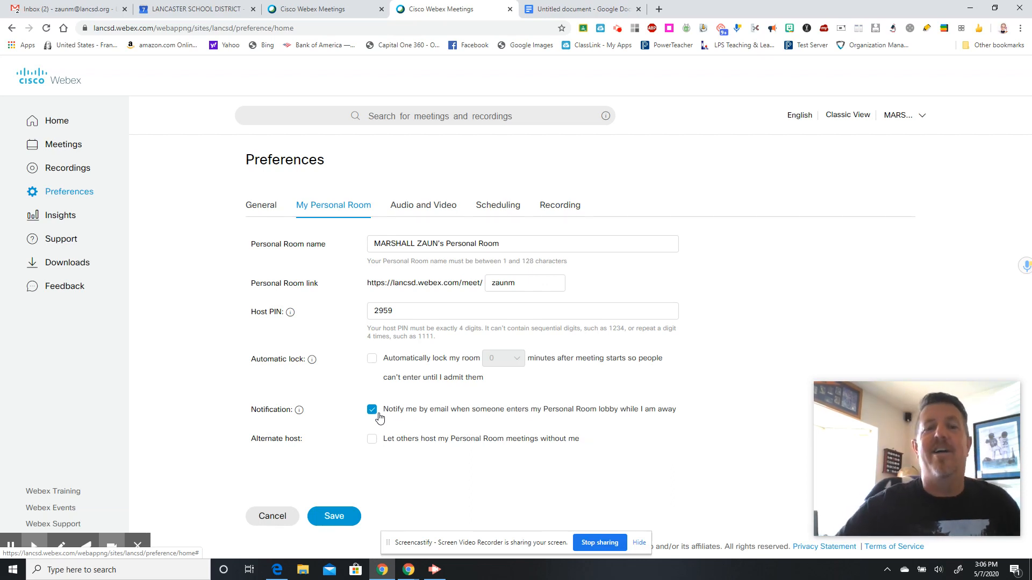
# - Try Automatic lock at 10 minutes, leave it unchecked, then view Audio and Video preferences
pyautogui.click(373, 358)
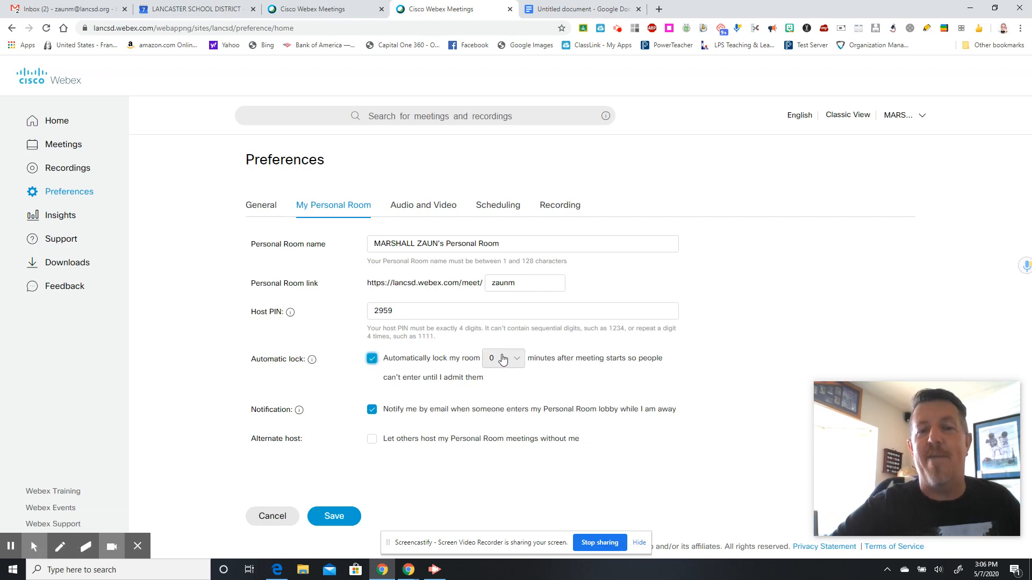
pyautogui.click(514, 360)
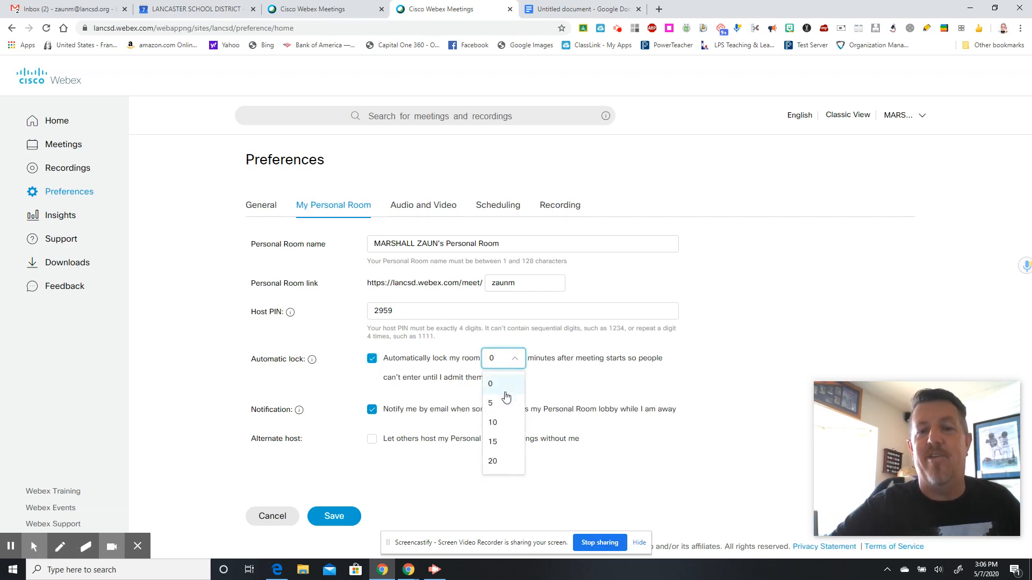
pyautogui.click(495, 419)
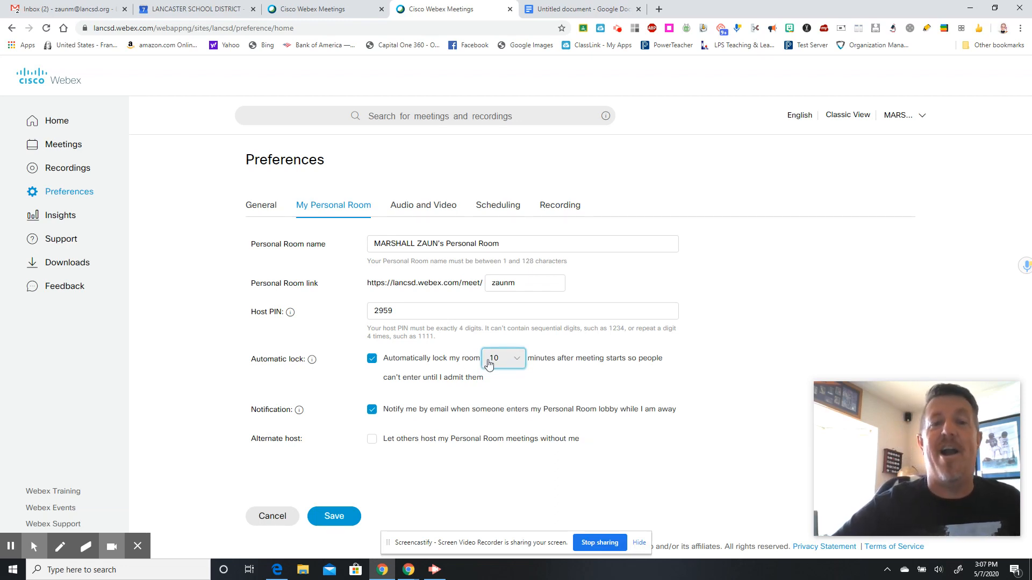
pyautogui.click(372, 359)
pyautogui.click(372, 359)
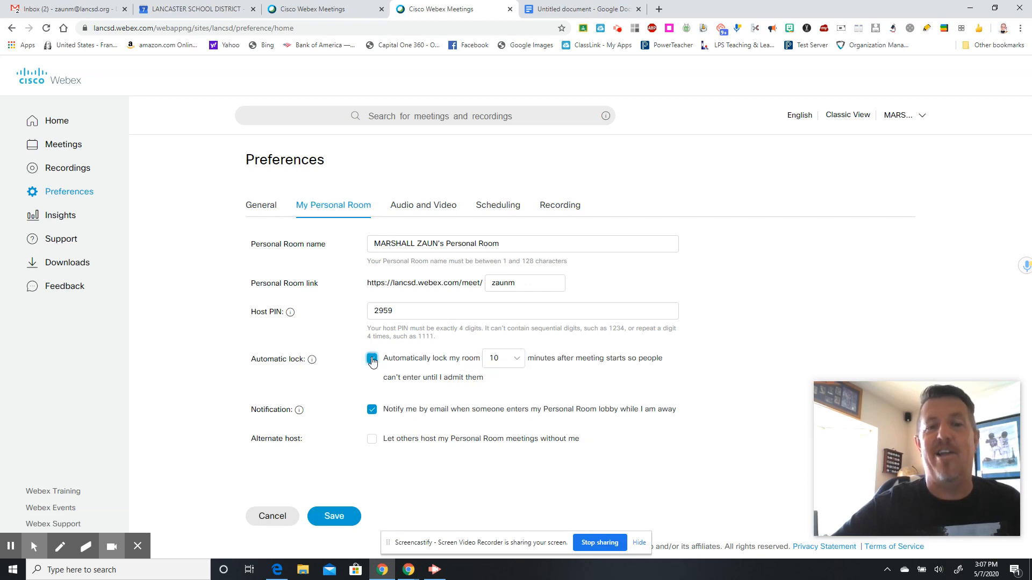
pyautogui.click(516, 369)
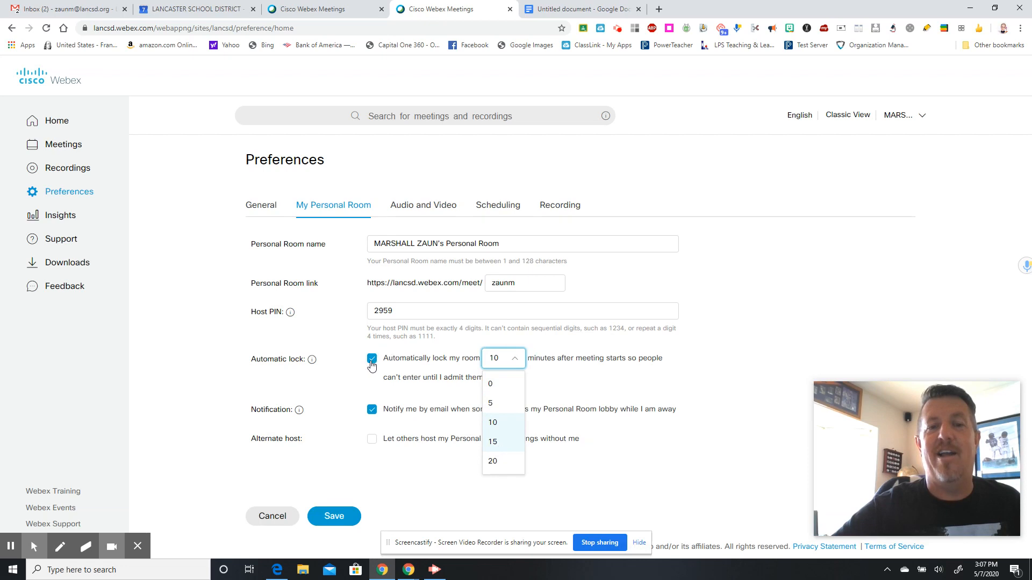
pyautogui.click(372, 360)
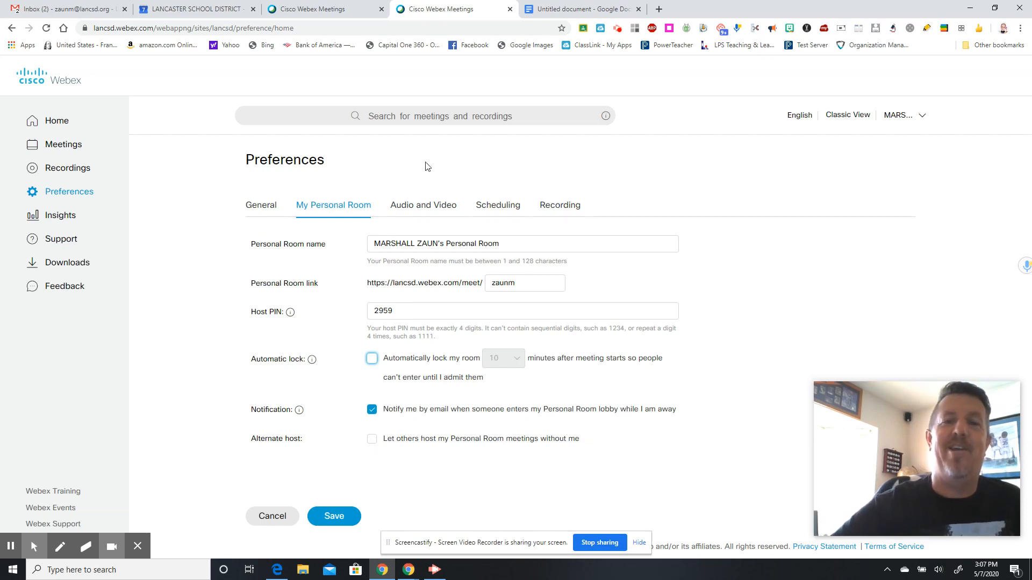
pyautogui.click(430, 209)
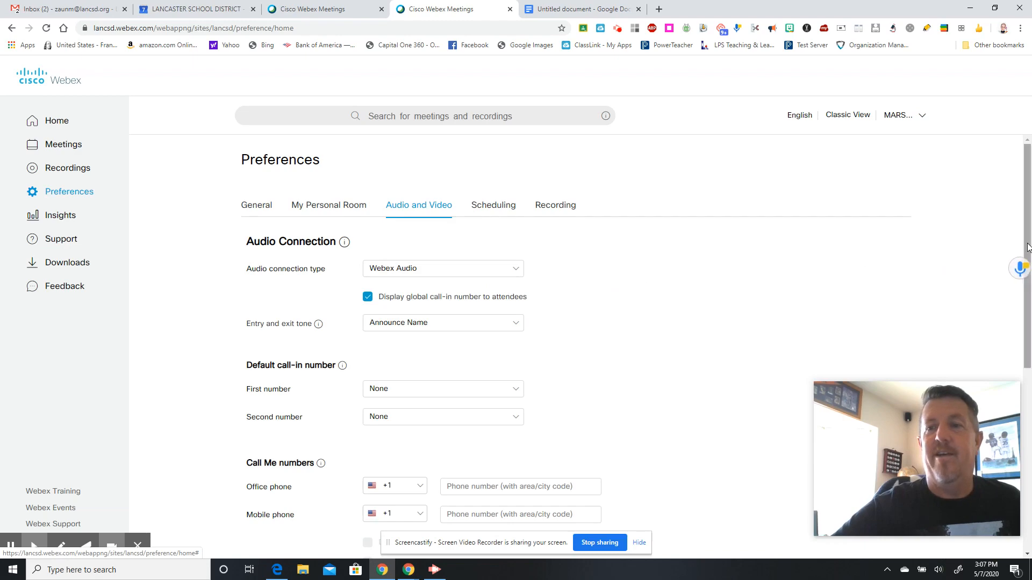
# - Review the audio connection, call-in and video system settings, then view Scheduling preferences
pyautogui.scroll(-4, 1024, 268)
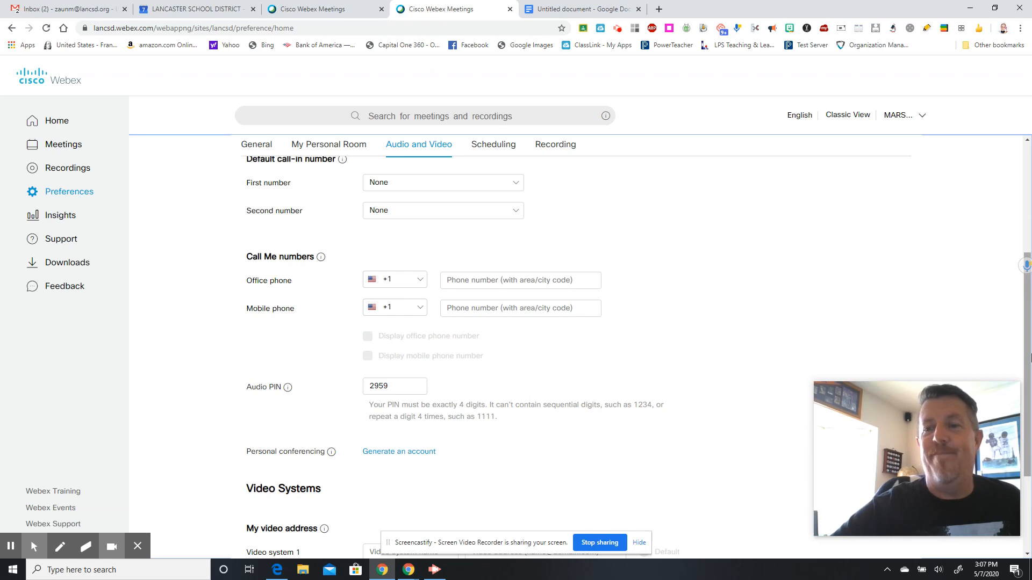
pyautogui.moveTo(1030, 357); pyautogui.dragTo(1030, 421)
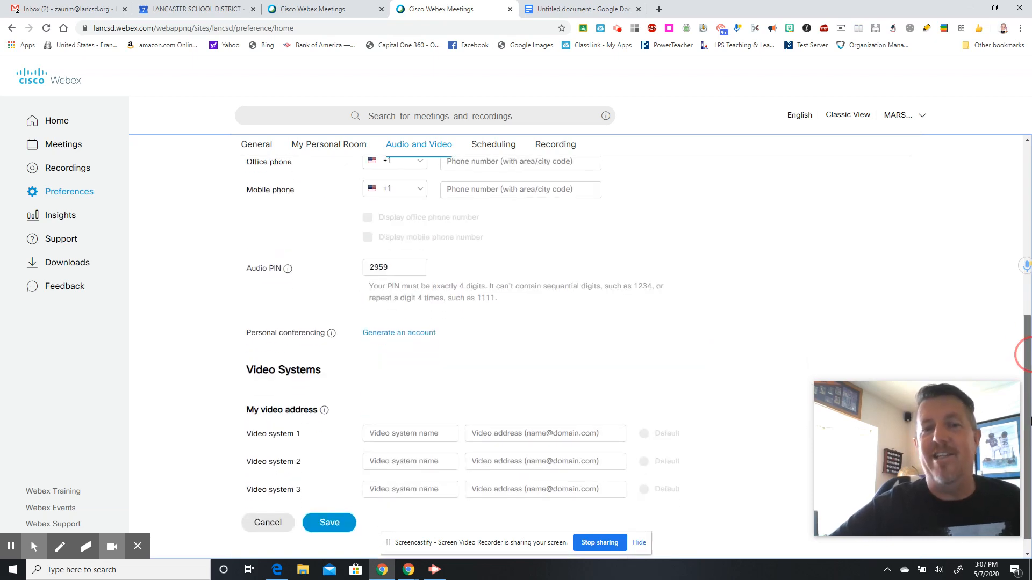
pyautogui.moveTo(1030, 420); pyautogui.dragTo(1030, 430)
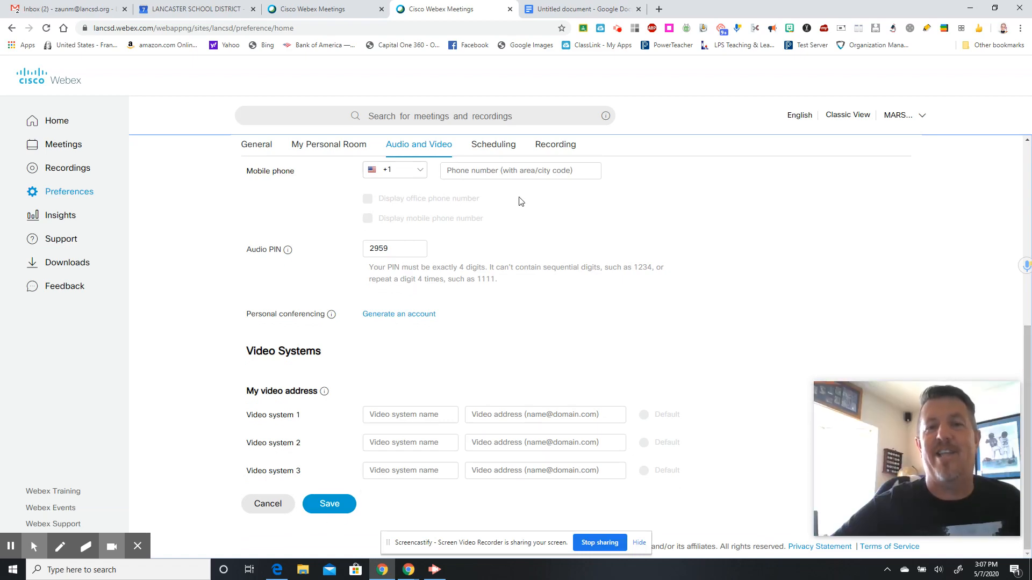
pyautogui.click(511, 151)
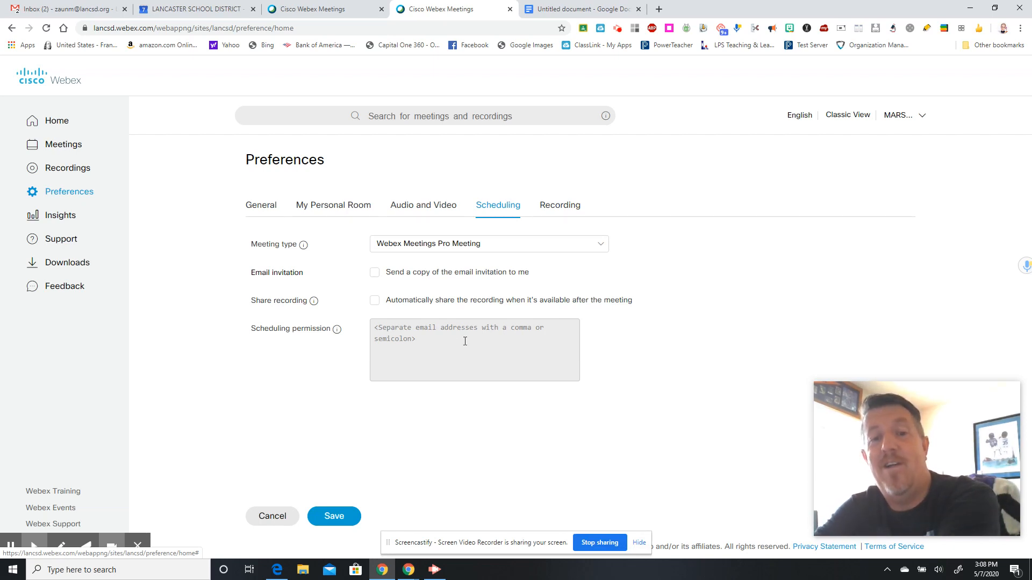
# - Show the Recording preferences
pyautogui.click(566, 210)
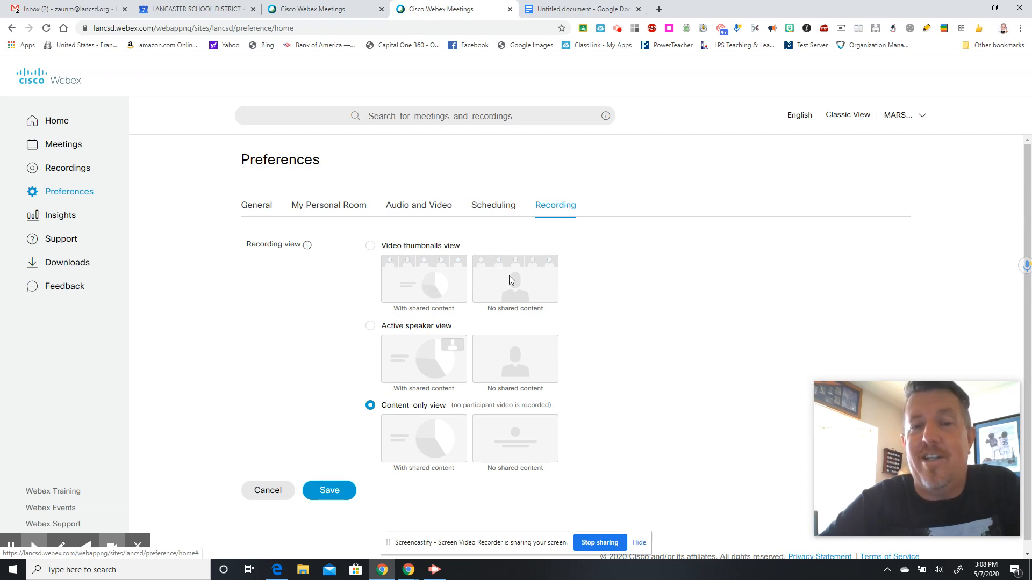
# - Save Content-only view as the recording layout, then visit Insights and Downloads
pyautogui.click(435, 260)
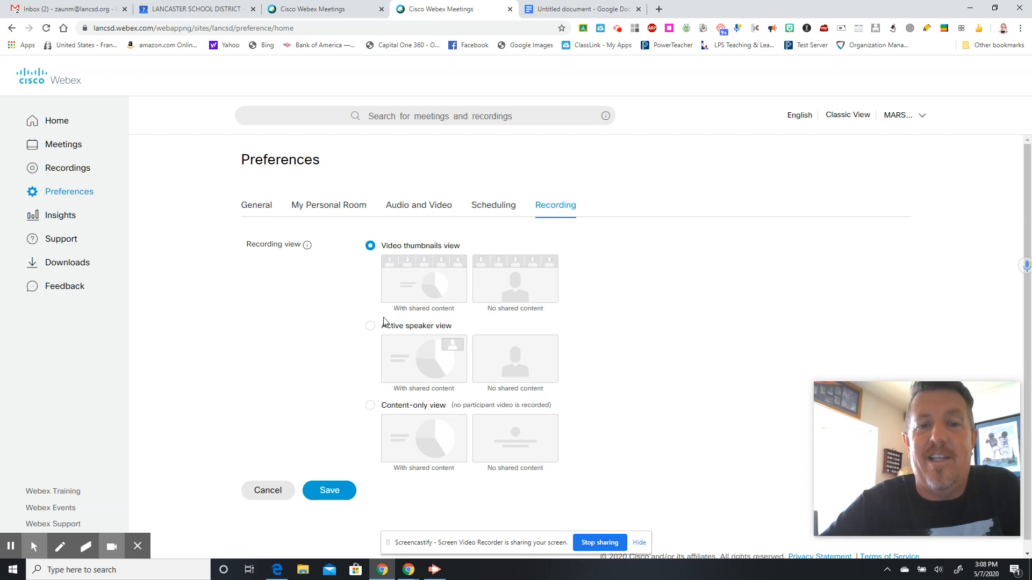
pyautogui.click(371, 326)
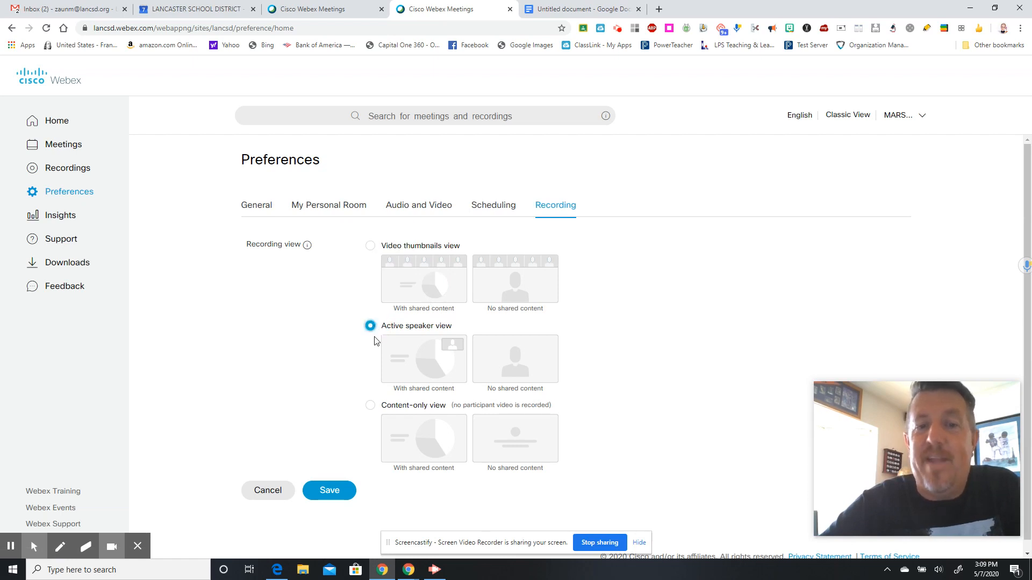
pyautogui.click(371, 408)
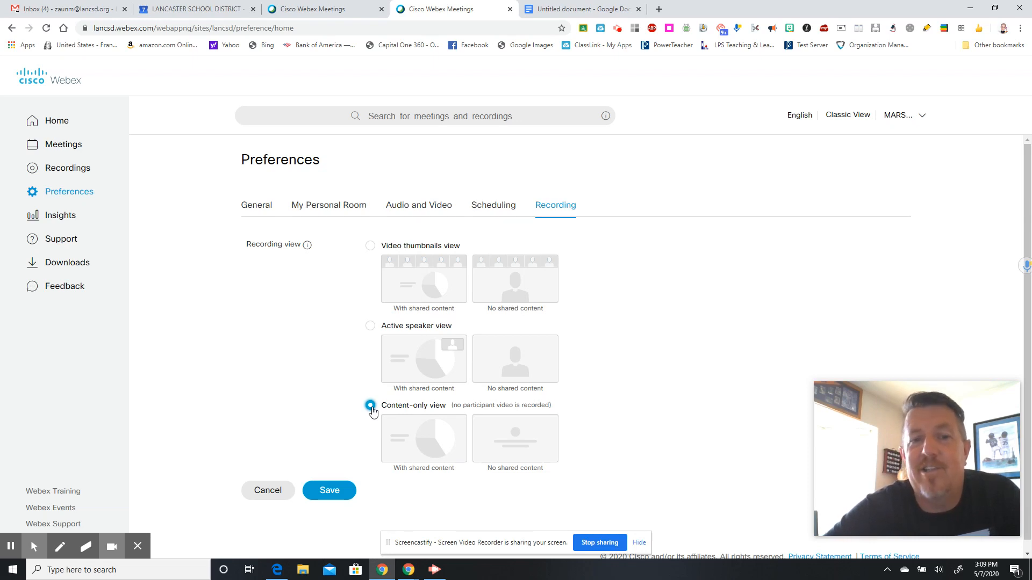
pyautogui.click(329, 495)
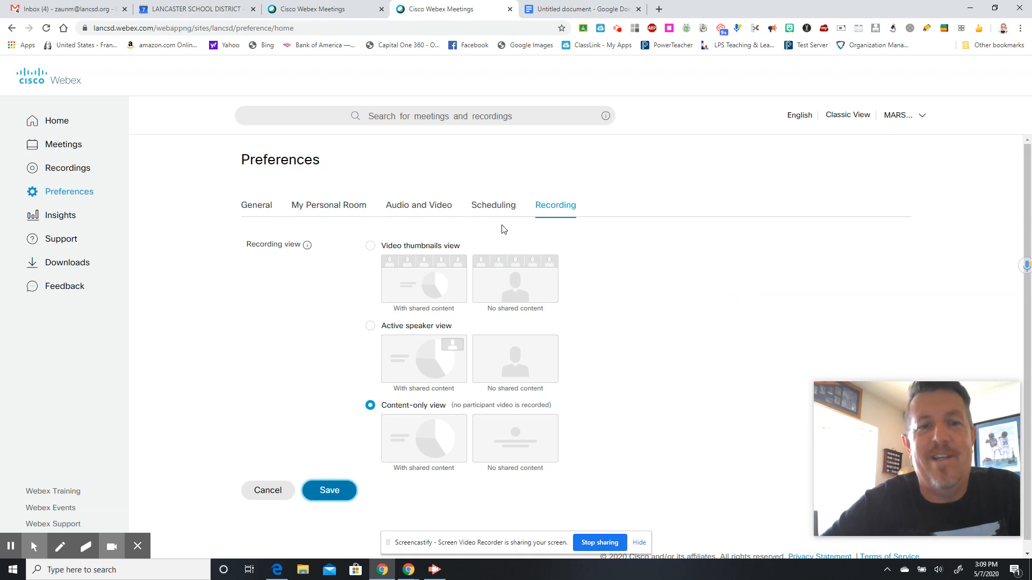
pyautogui.click(59, 216)
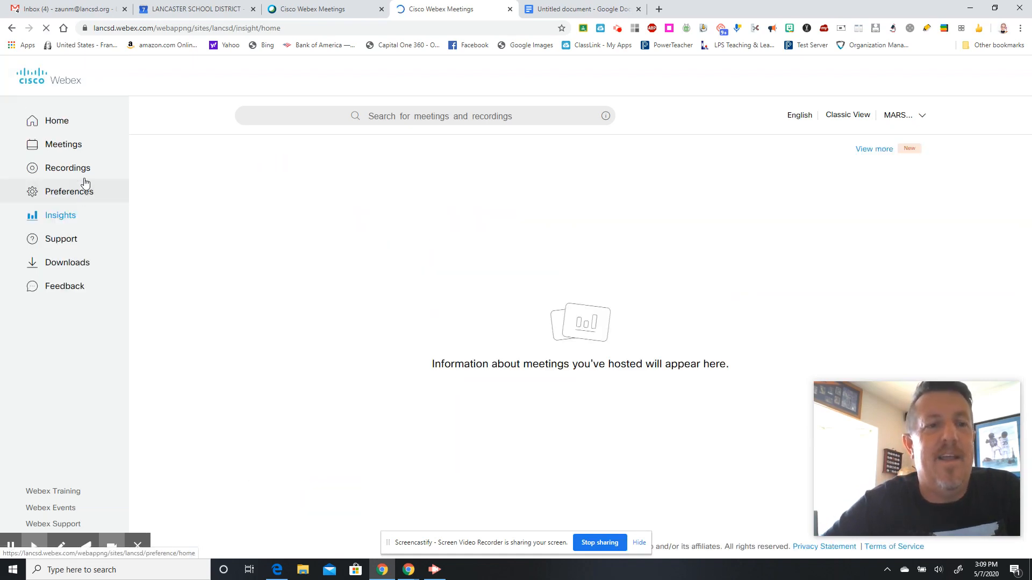
pyautogui.click(66, 263)
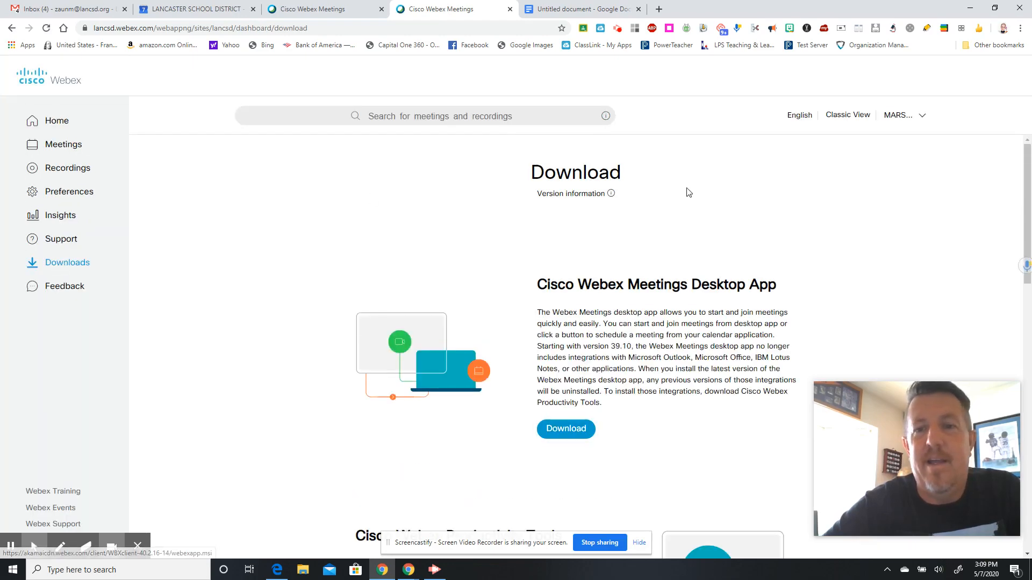
# - Scroll through the desktop app downloads, then return to the Webex Home page
pyautogui.moveTo(1025, 175); pyautogui.dragTo(1028, 215)
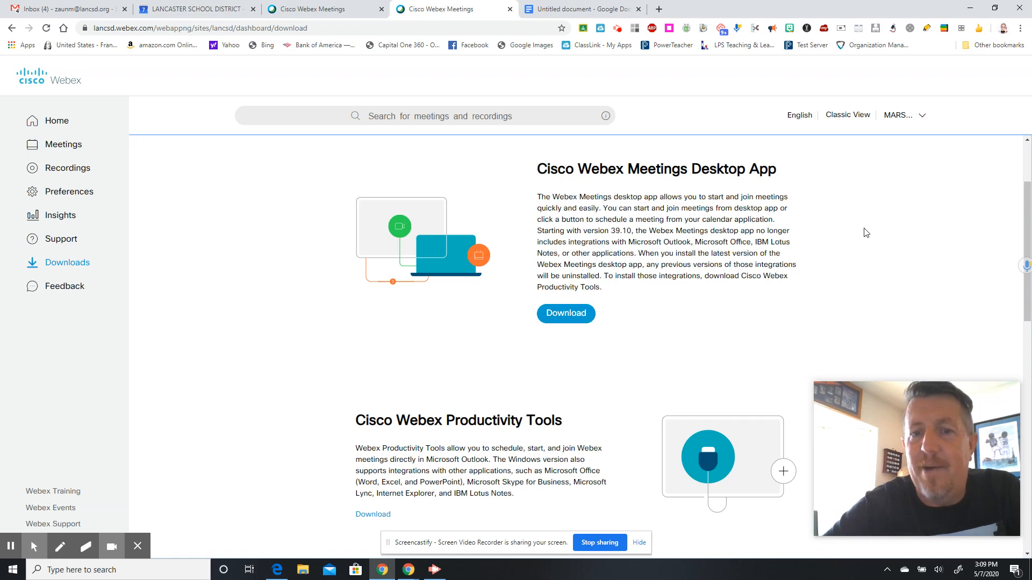
pyautogui.moveTo(1022, 216); pyautogui.dragTo(1030, 443)
pyautogui.scroll(12, 955, 197)
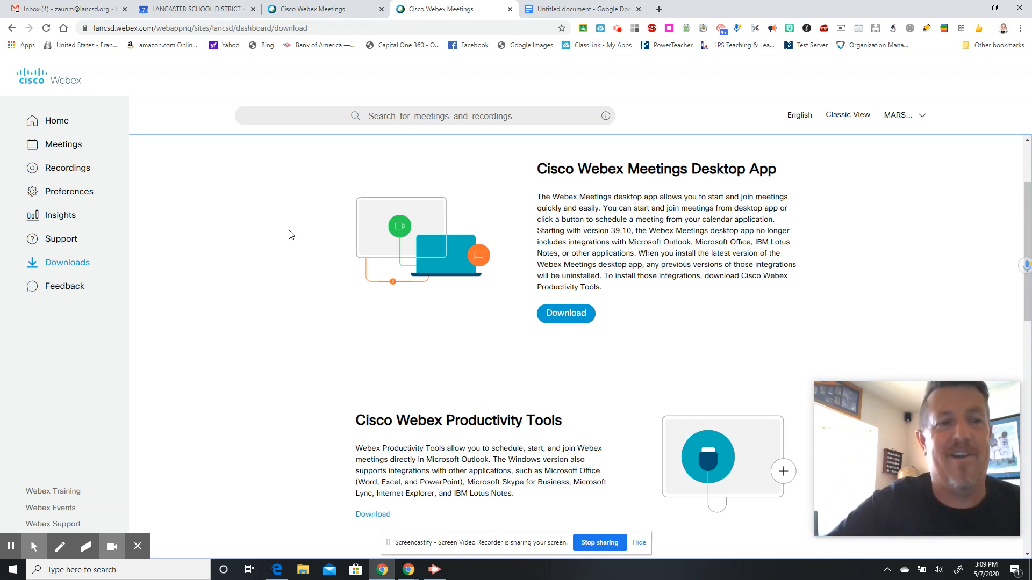
pyautogui.click(66, 124)
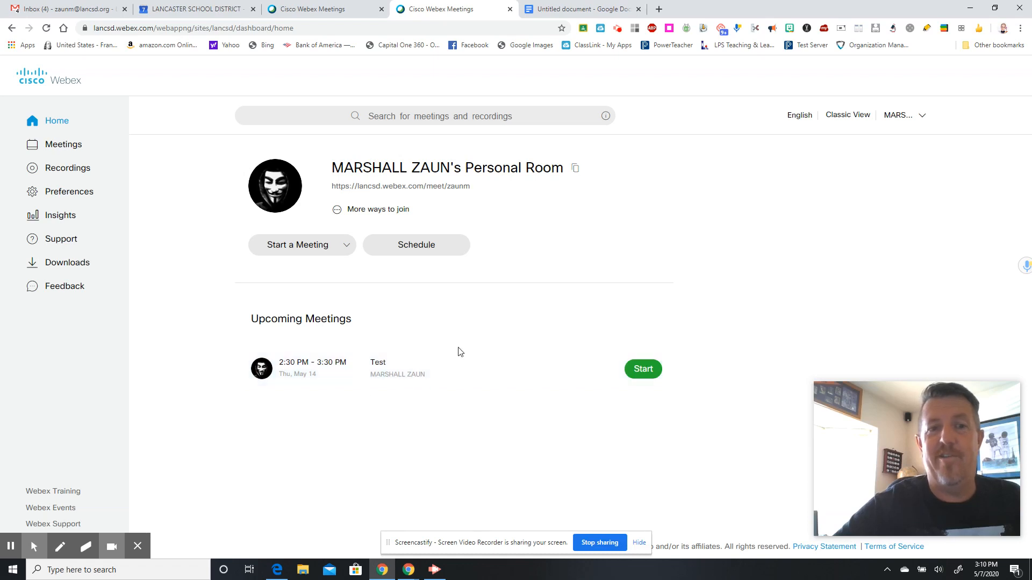
# - Check the Start a Meeting choices, then open the Schedule form for a new meeting
pyautogui.click(349, 241)
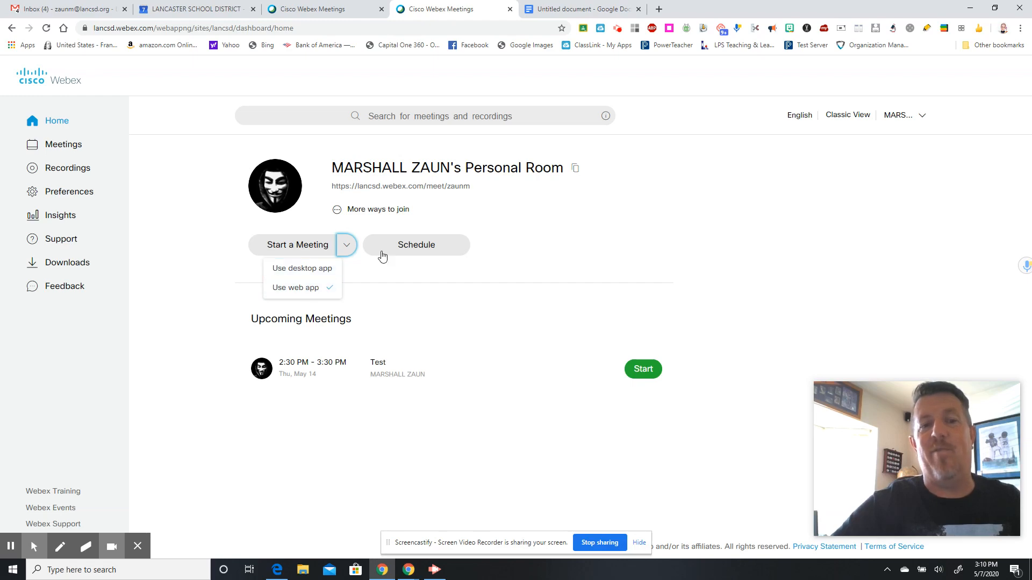
pyautogui.click(399, 246)
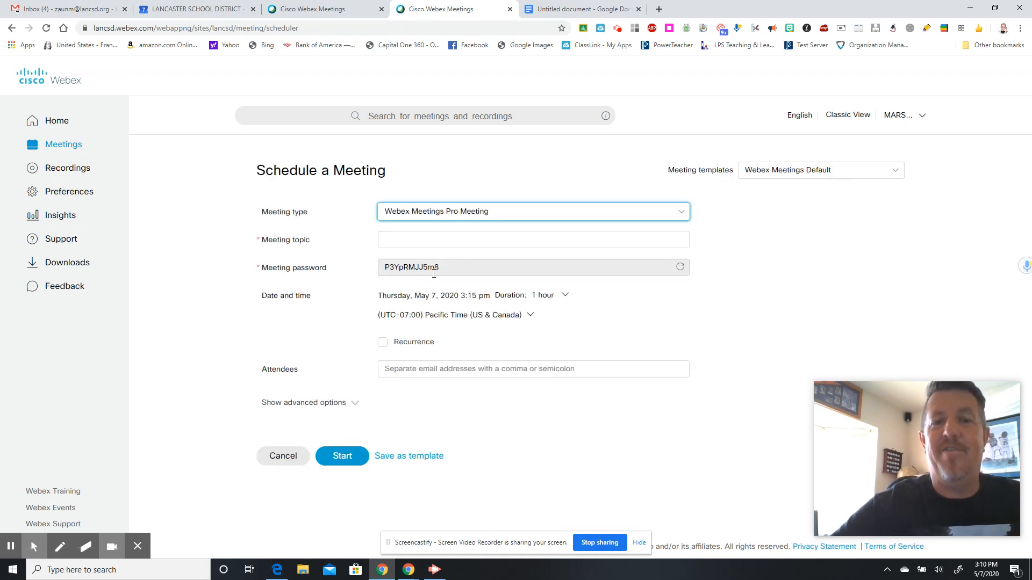
# - Enter the topic TEST and move the meeting date to Saturday, May 9, 2020
pyautogui.click(428, 238)
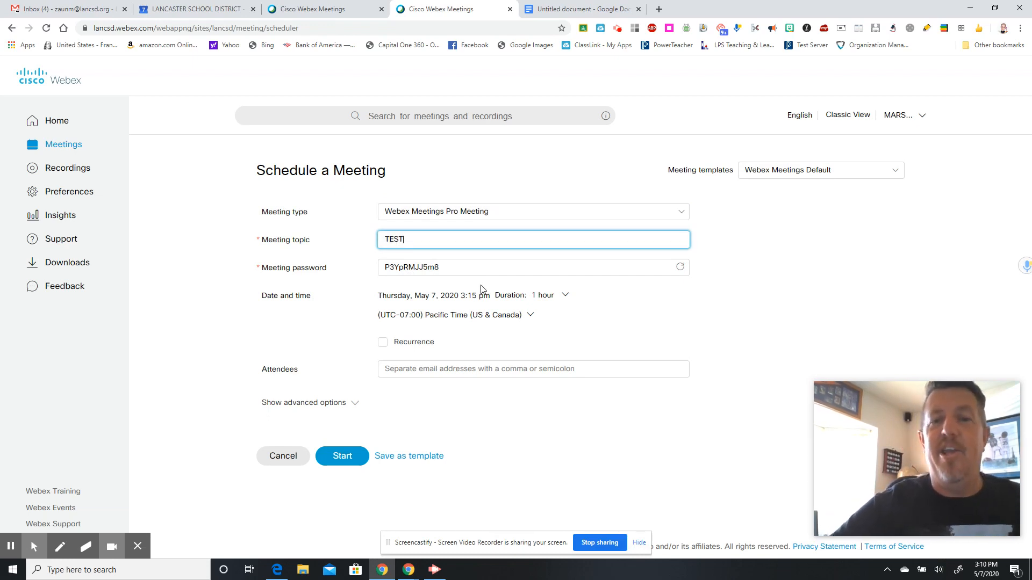
pyautogui.click(567, 296)
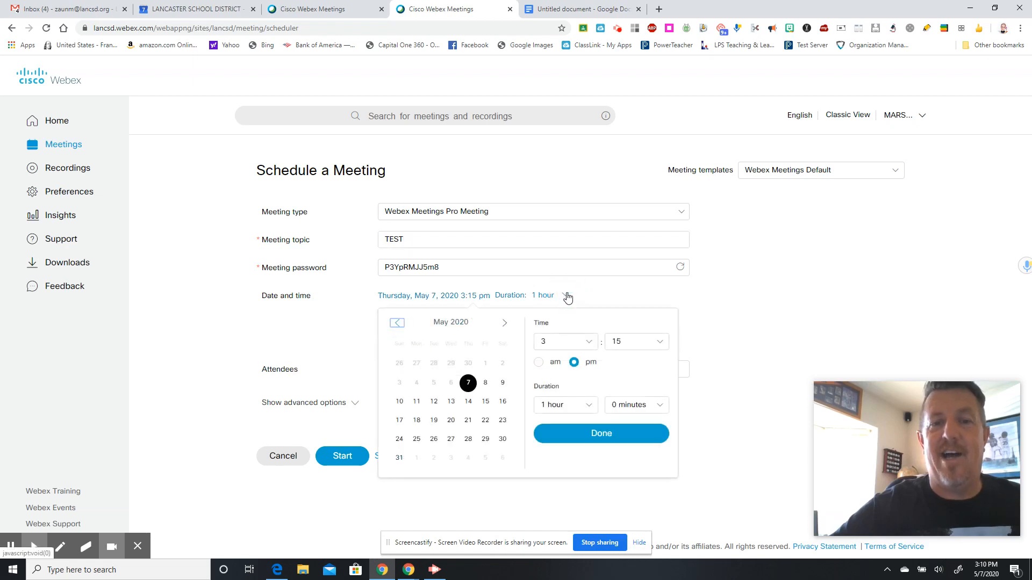
pyautogui.click(503, 384)
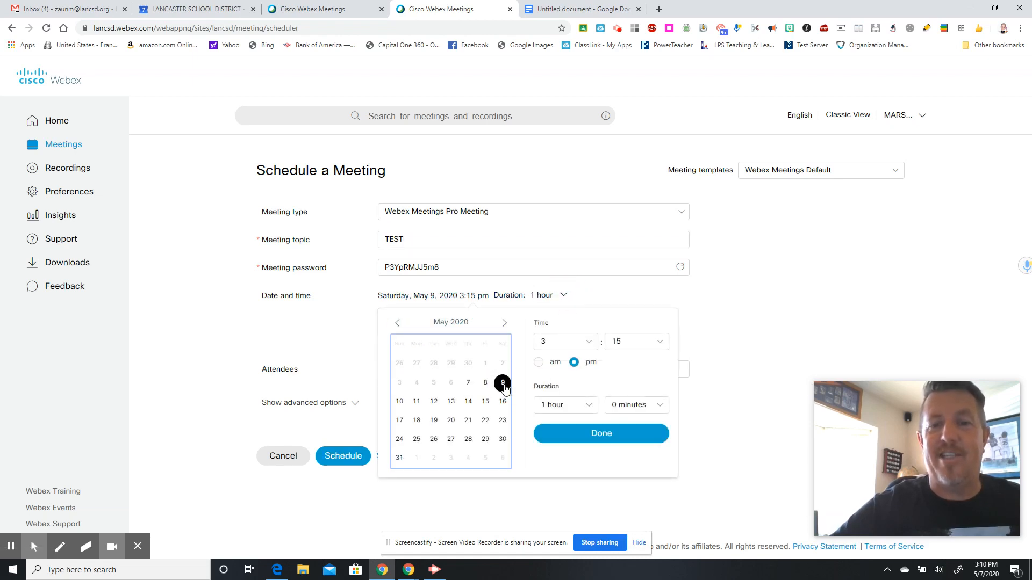
pyautogui.click(591, 434)
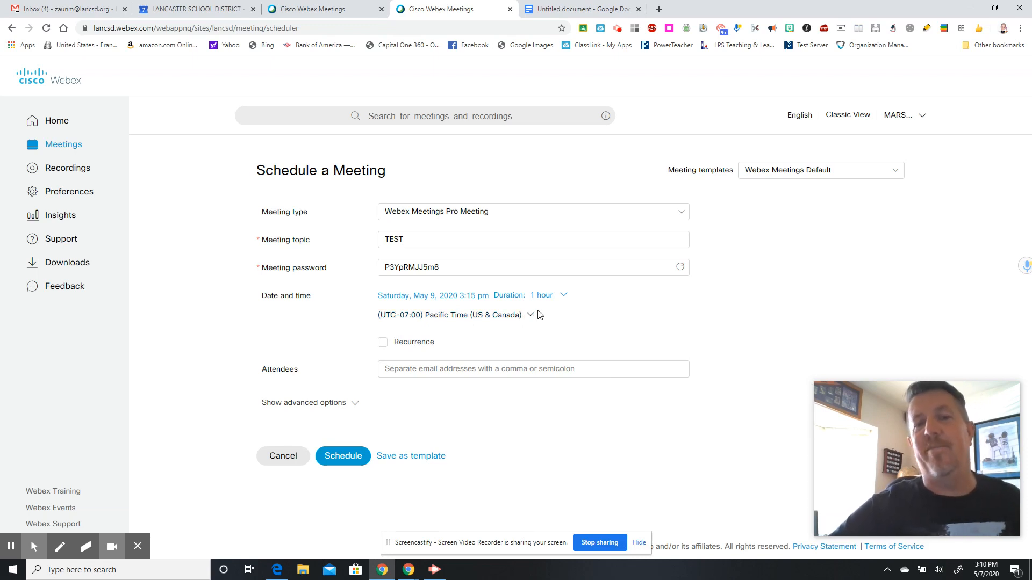
# - Add one attendee from the suggested e-mail addresses
pyautogui.click(448, 370)
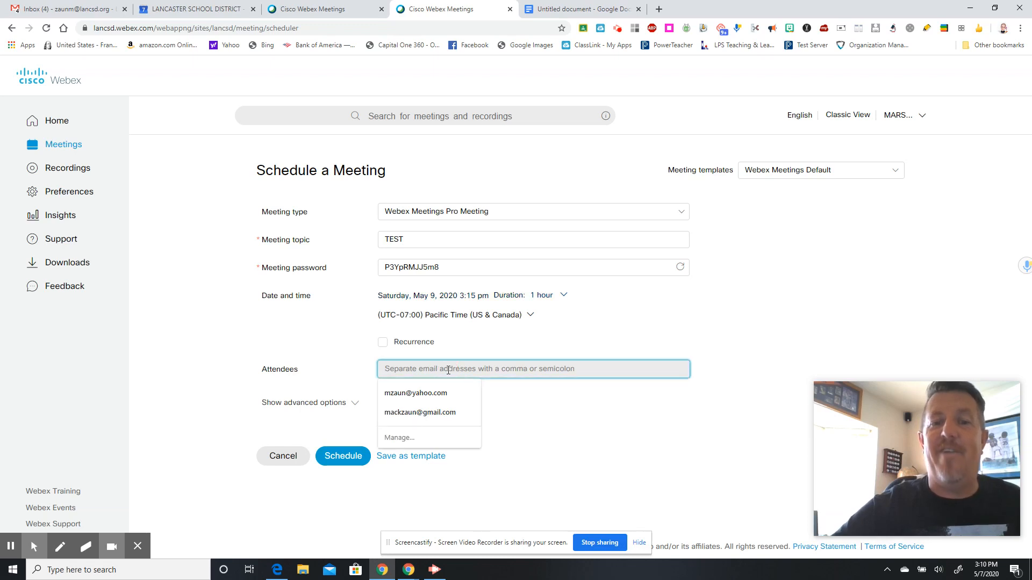
pyautogui.click(421, 393)
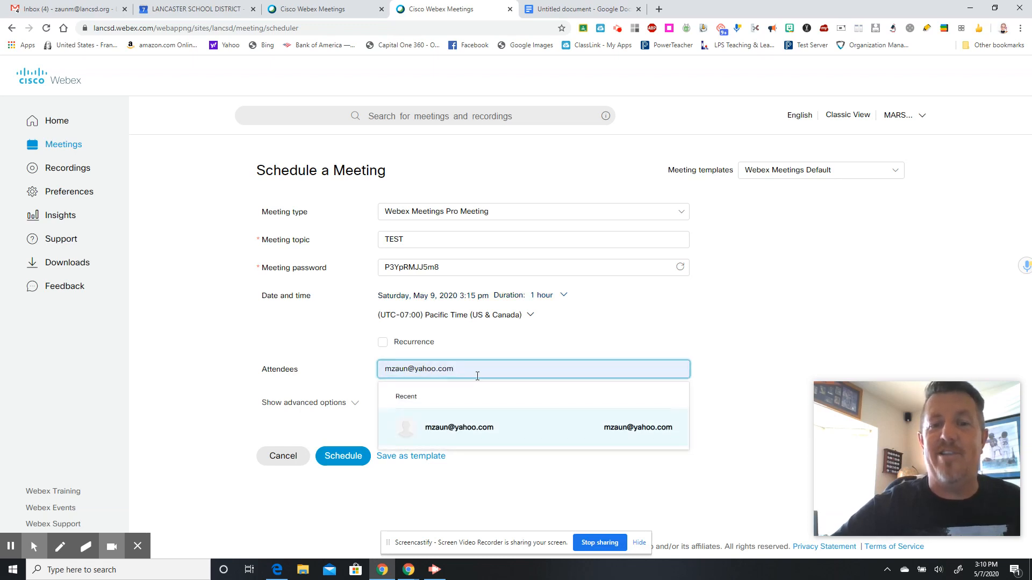
pyautogui.click(456, 432)
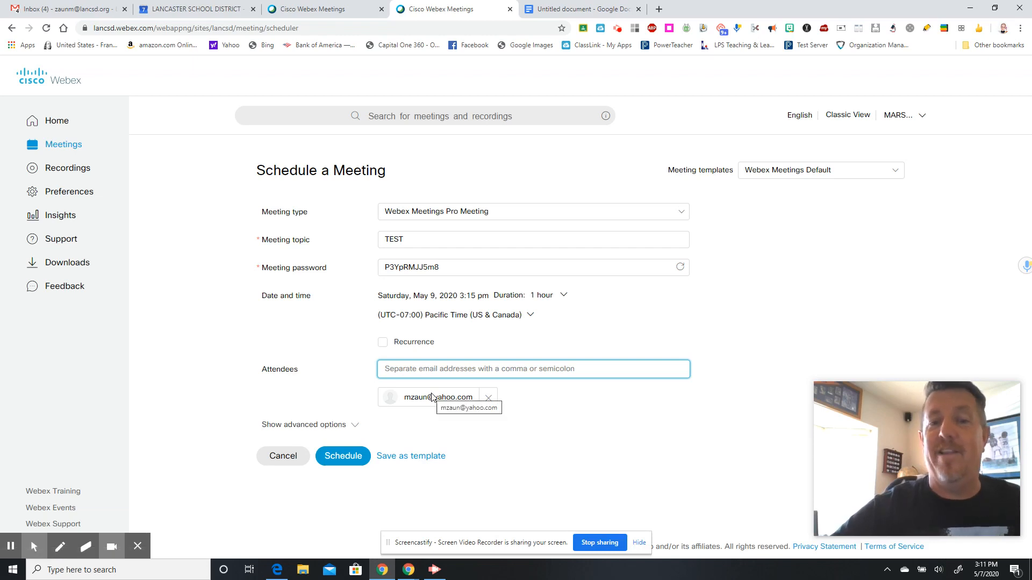
# - Show advanced options and expand the Agenda and Scheduling Options sections down to Attendee privileges
pyautogui.click(343, 427)
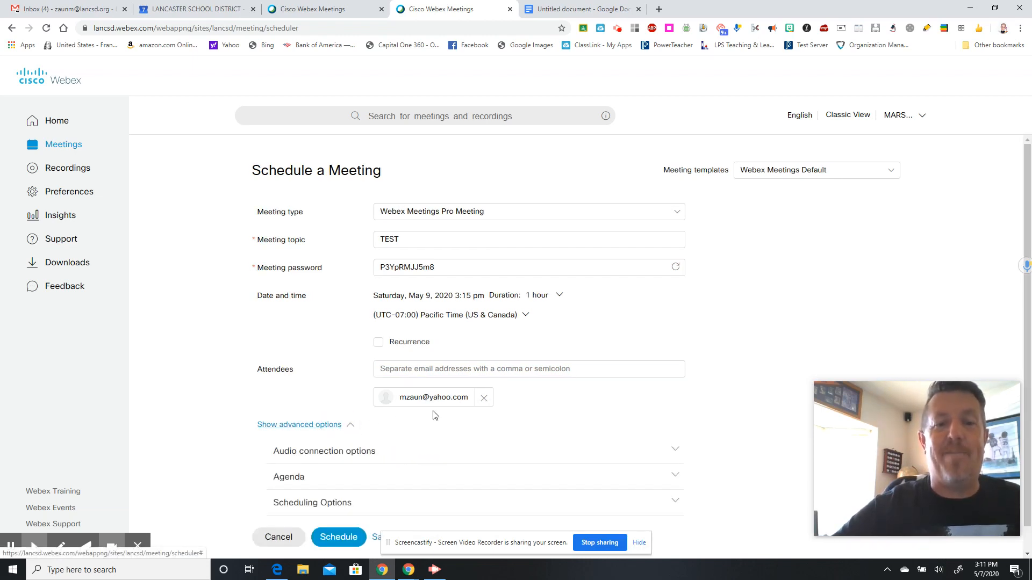
pyautogui.scroll(-1, 1024, 236)
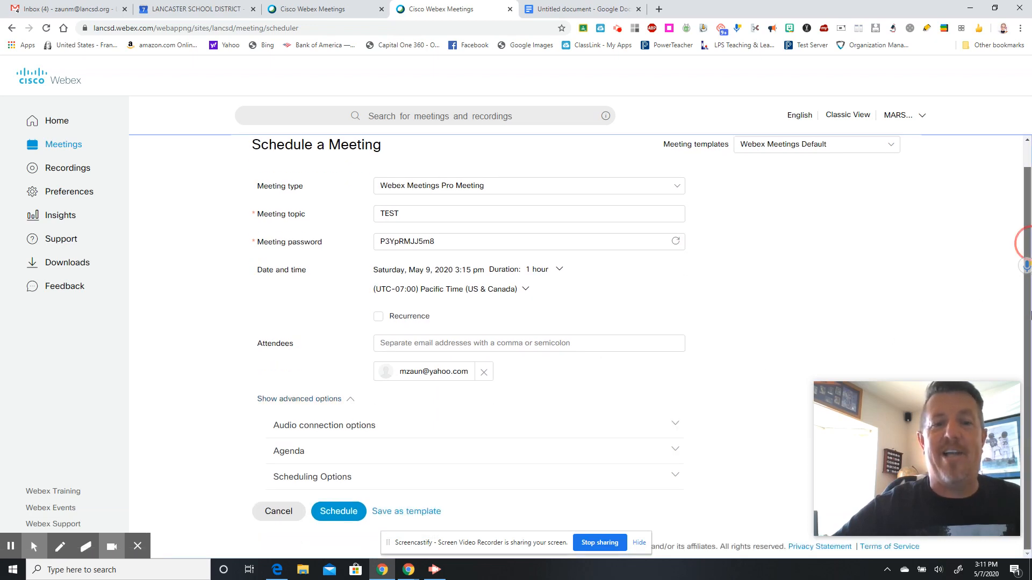
pyautogui.click(677, 452)
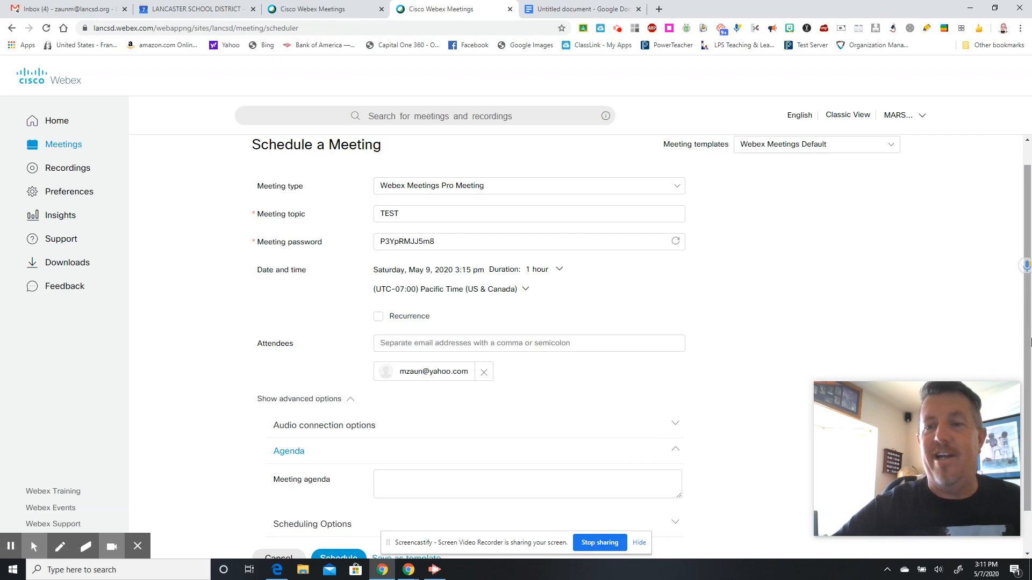
pyautogui.scroll(-1, 605, 493)
pyautogui.click(676, 478)
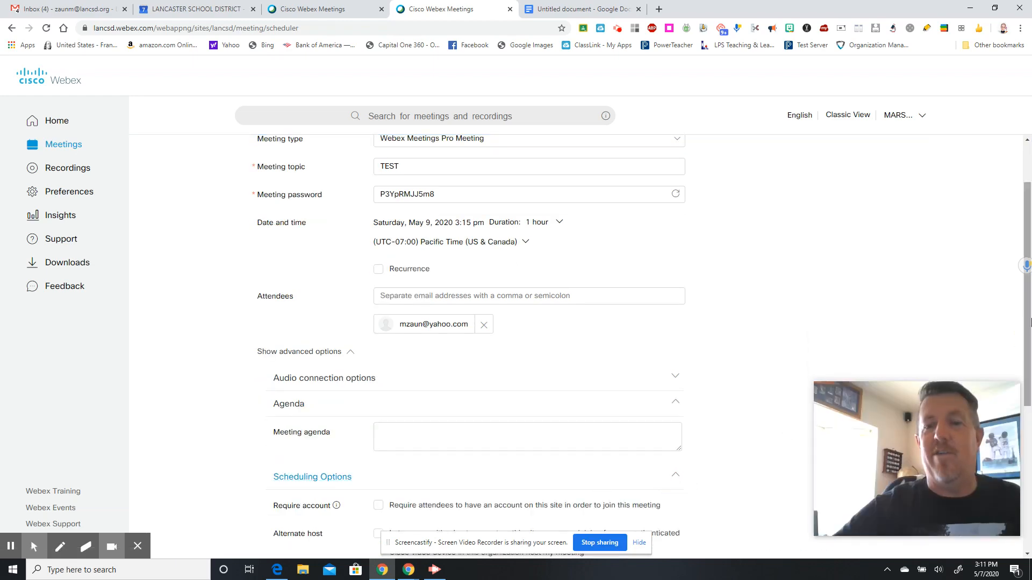
pyautogui.moveTo(1030, 319); pyautogui.dragTo(1031, 497)
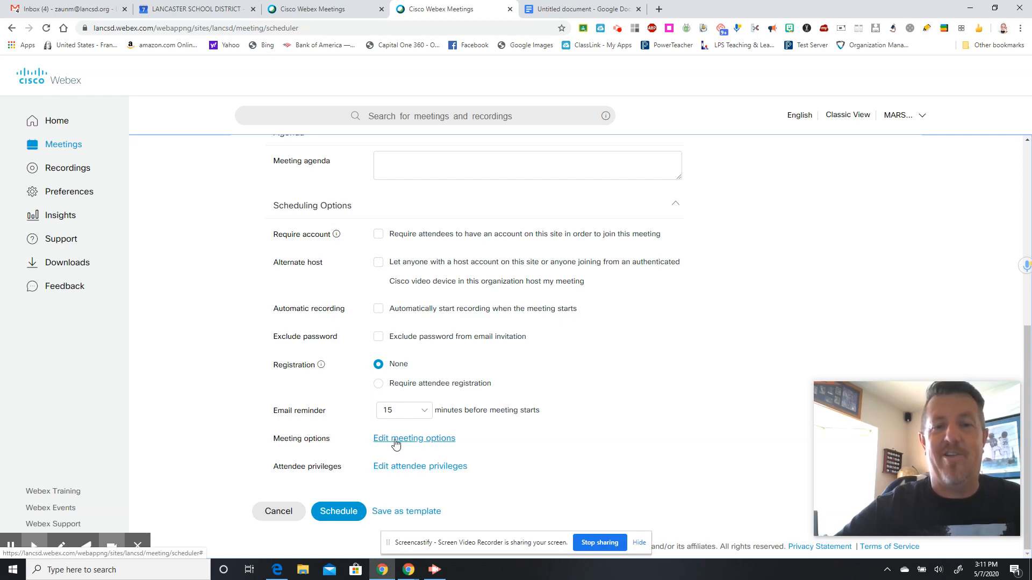
# - Allow attendees to view the participant list, leaving thumbnails, remote control and document/page viewing off
pyautogui.click(413, 468)
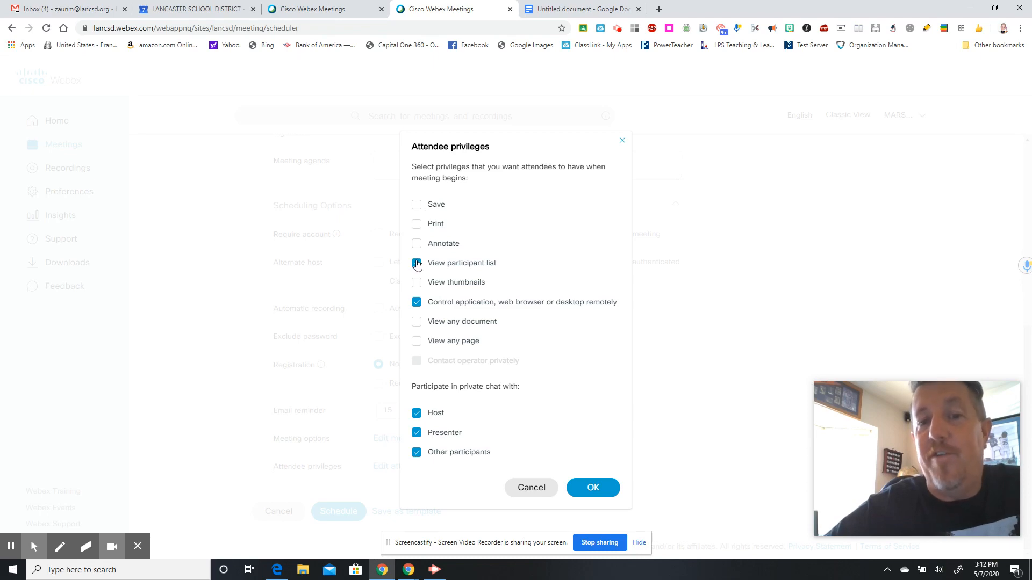
pyautogui.click(417, 264)
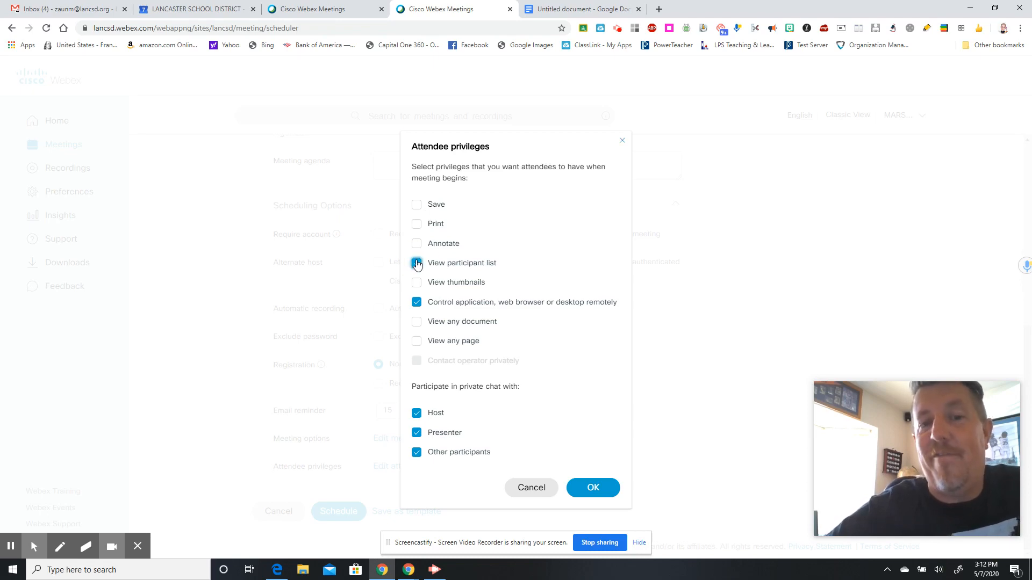
pyautogui.click(417, 284)
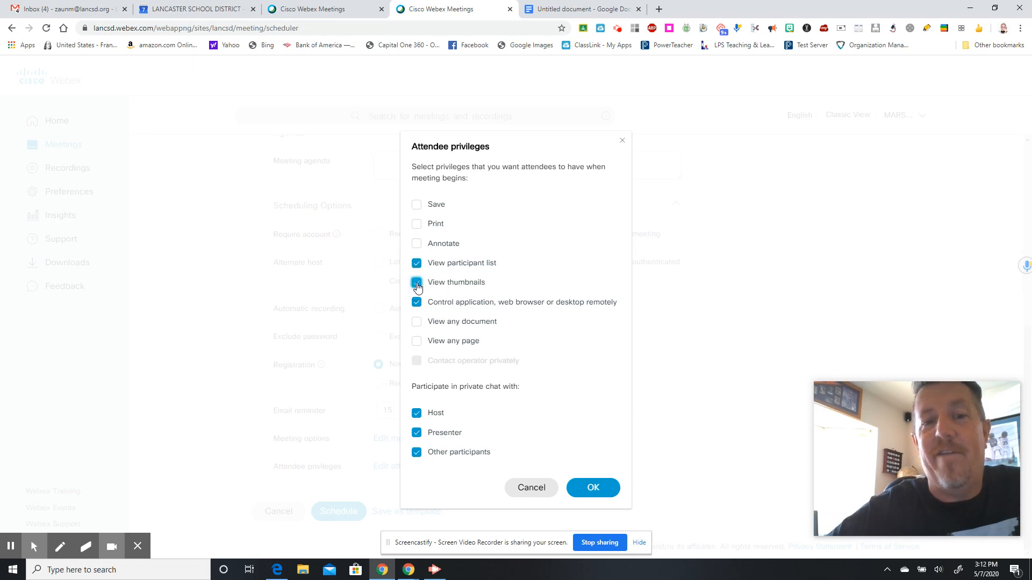
pyautogui.click(417, 283)
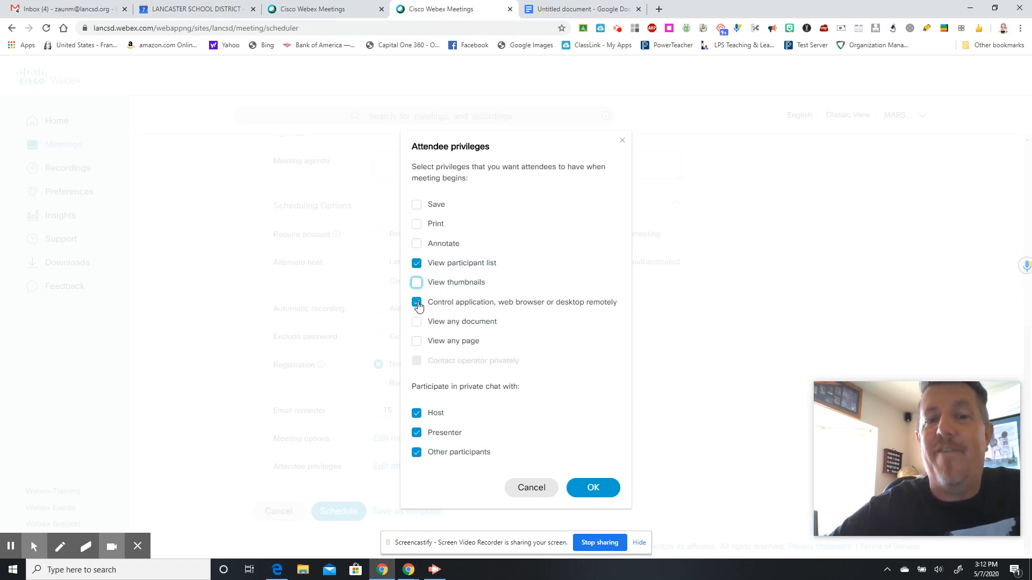
pyautogui.click(417, 303)
pyautogui.click(416, 303)
pyautogui.click(417, 302)
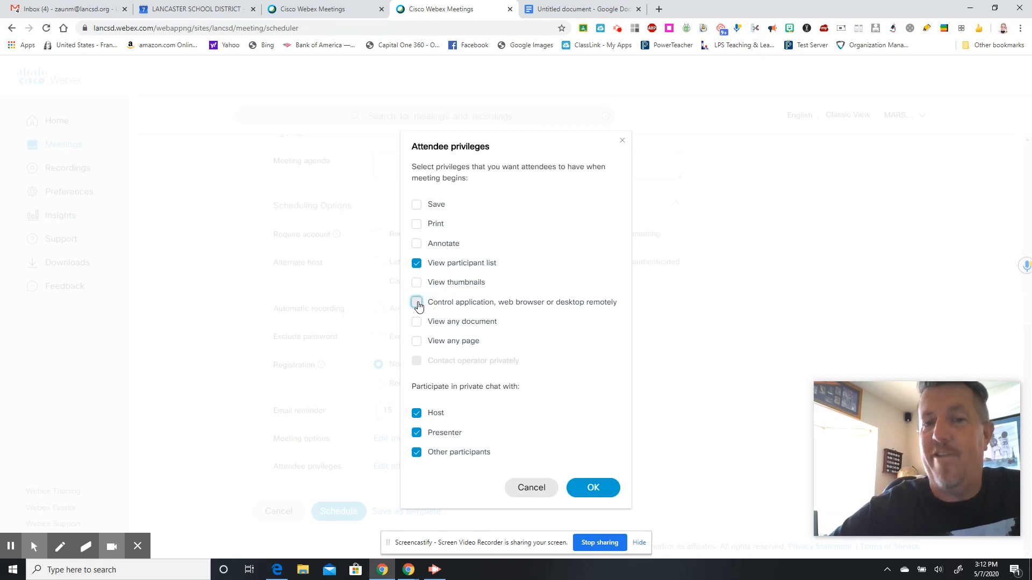
pyautogui.click(417, 302)
pyautogui.click(417, 303)
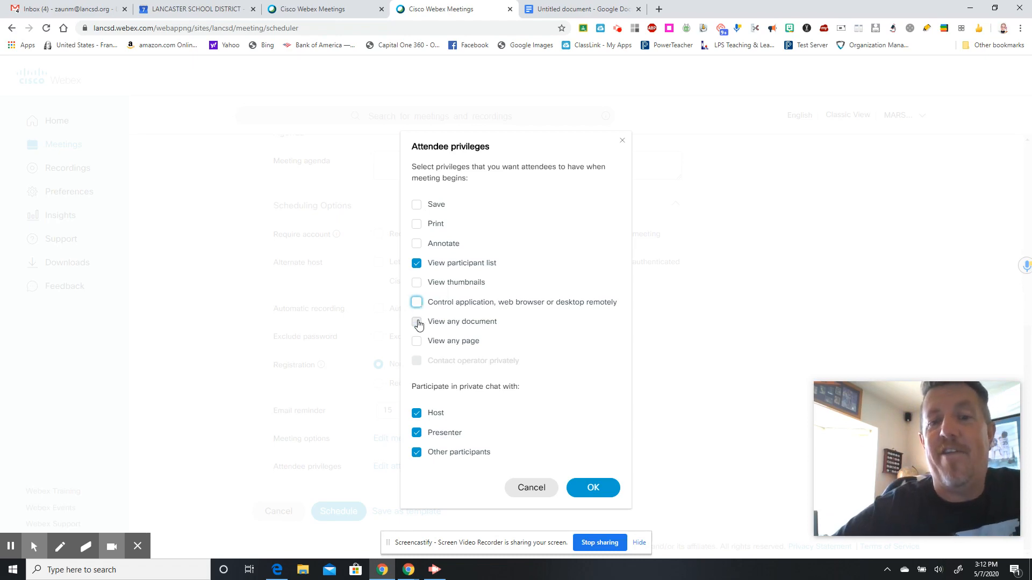
pyautogui.click(418, 324)
pyautogui.click(418, 324)
pyautogui.click(418, 324)
pyautogui.click(418, 324)
pyautogui.click(418, 343)
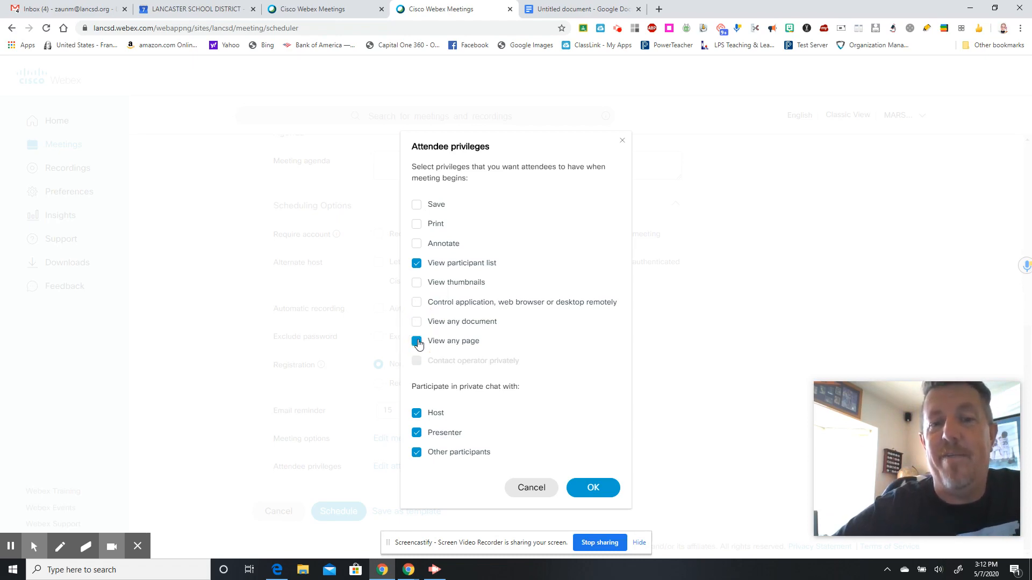
pyautogui.click(417, 342)
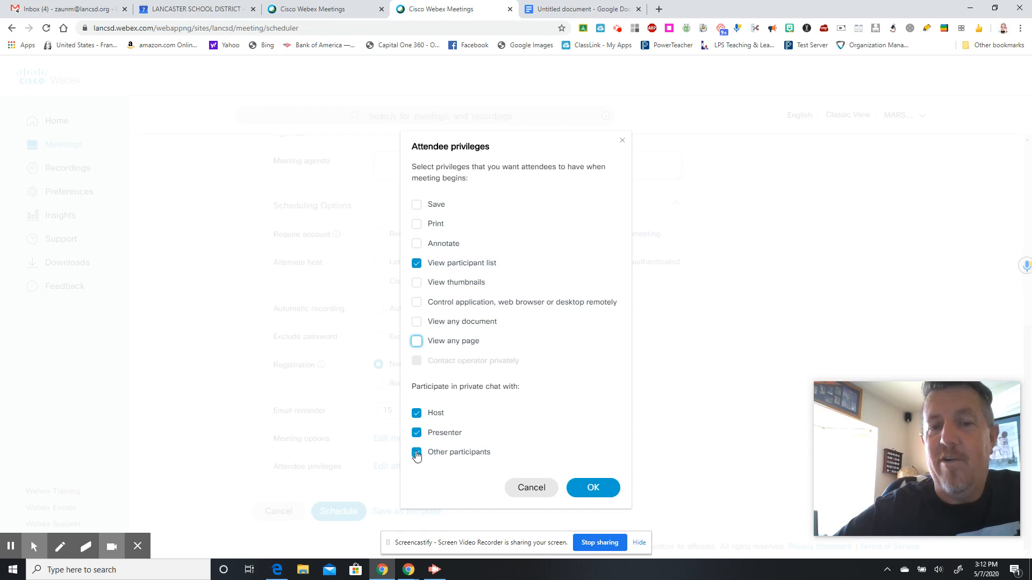
# - Allow private chat only with Host and Presenter, and confirm the attendee privileges
pyautogui.click(417, 455)
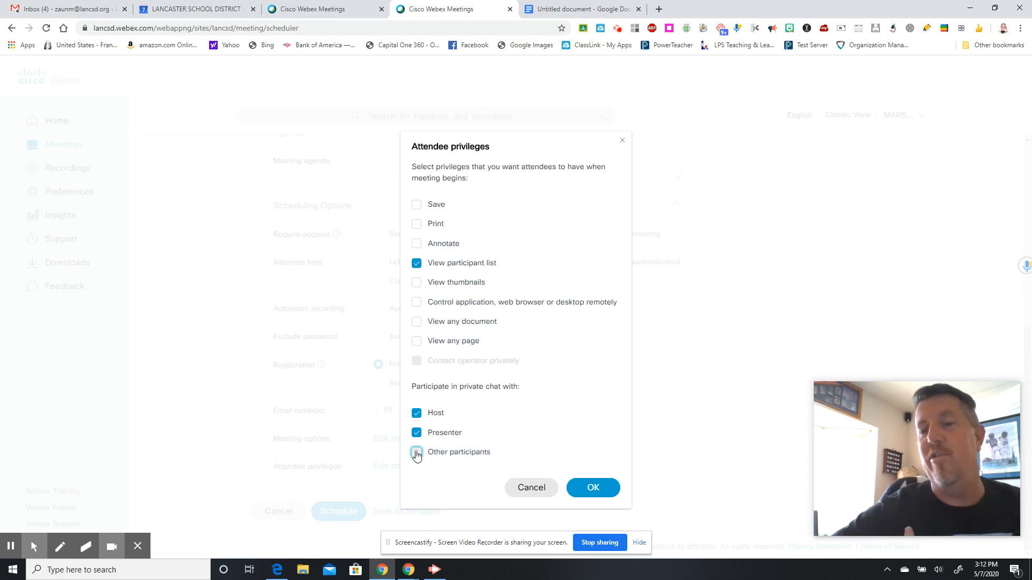
pyautogui.click(416, 413)
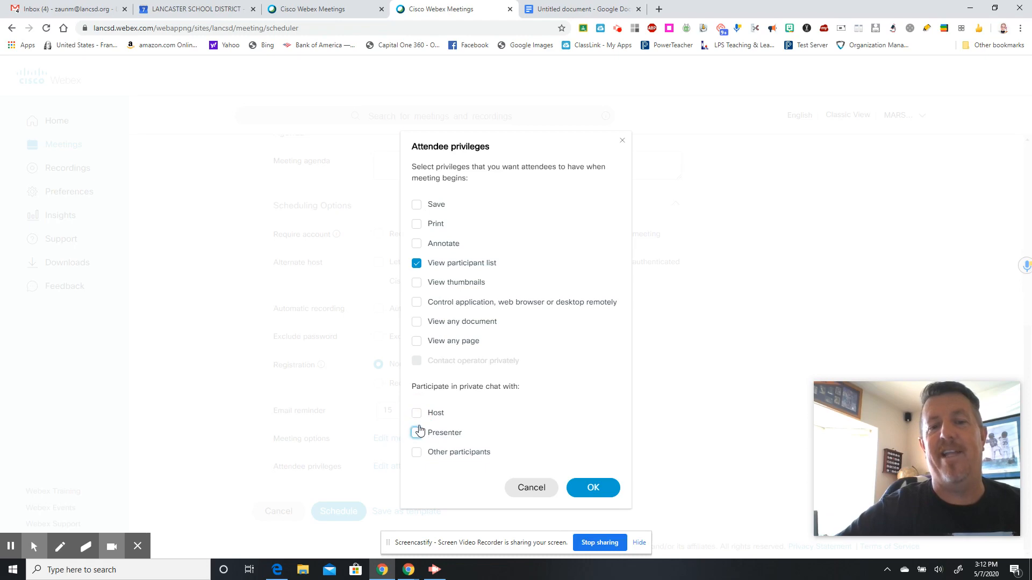
pyautogui.click(417, 412)
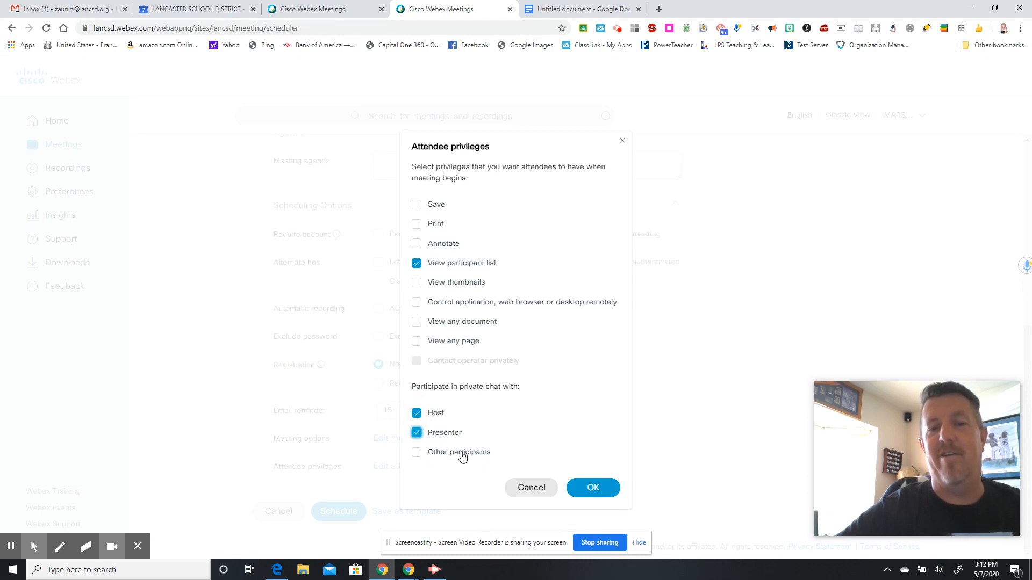
pyautogui.click(598, 490)
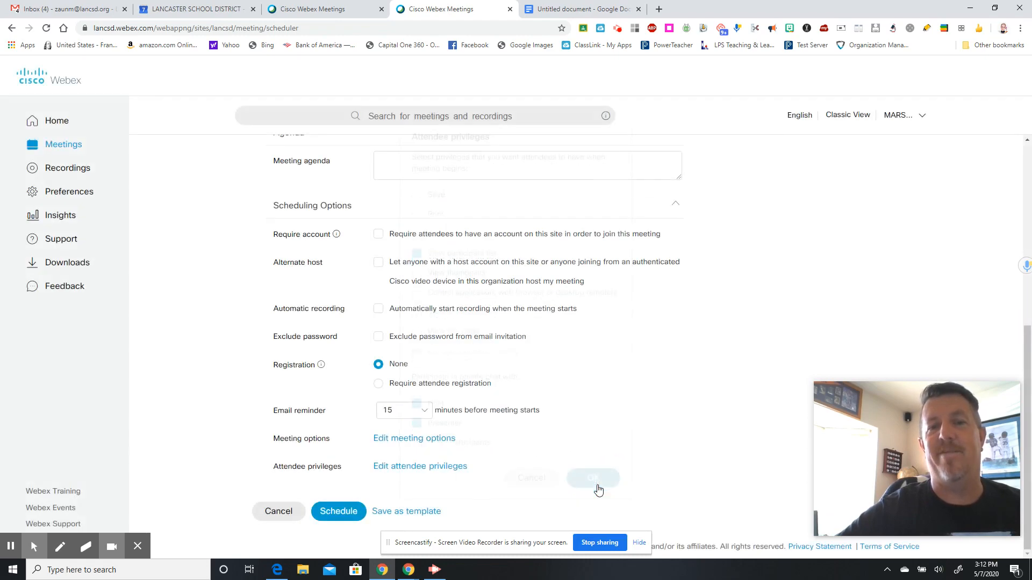
# - Keep participant Chat enabled in meeting options and schedule TEST for 3:15–4:15 PM, May 9
pyautogui.click(428, 439)
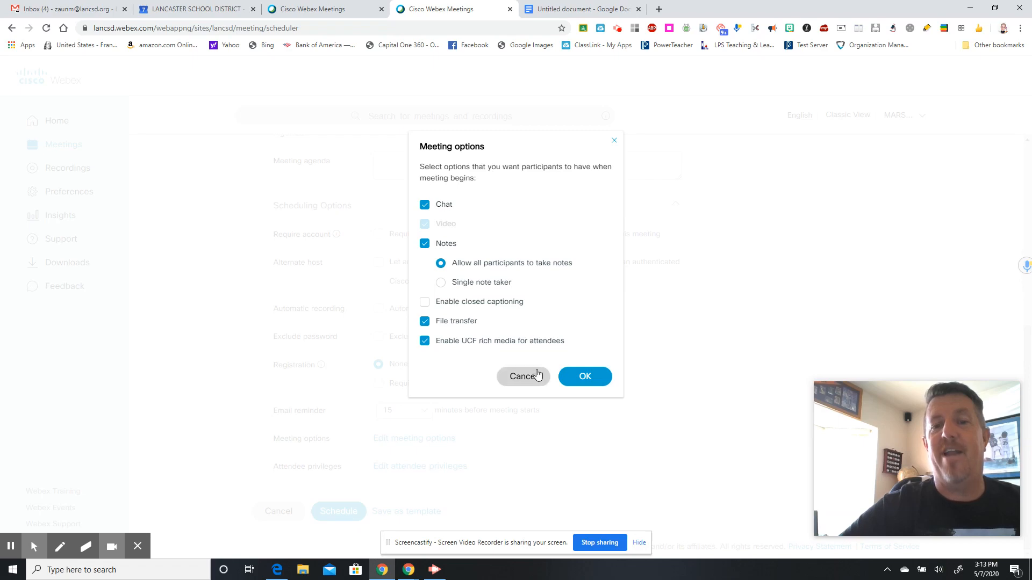
pyautogui.click(584, 378)
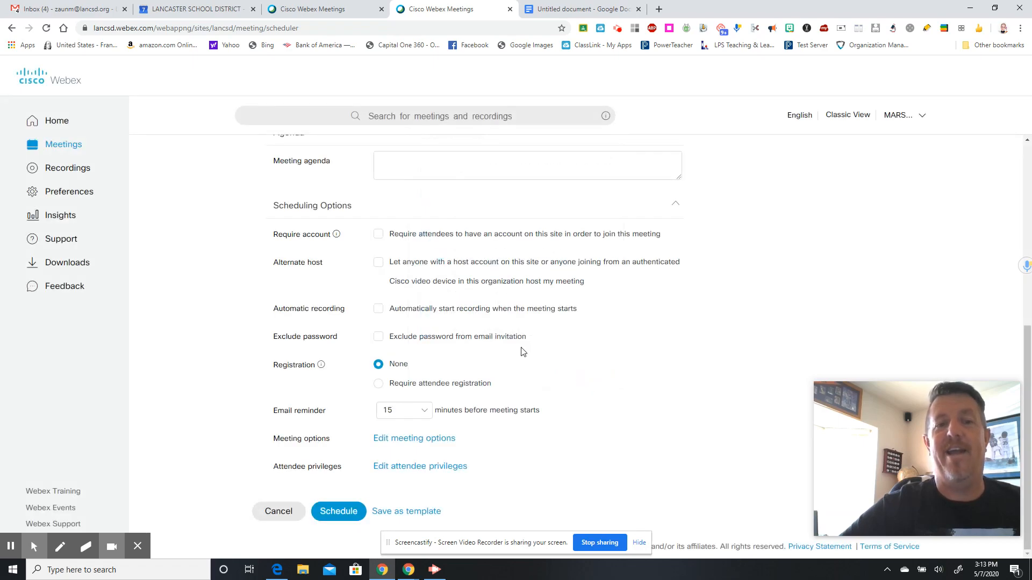
pyautogui.click(434, 438)
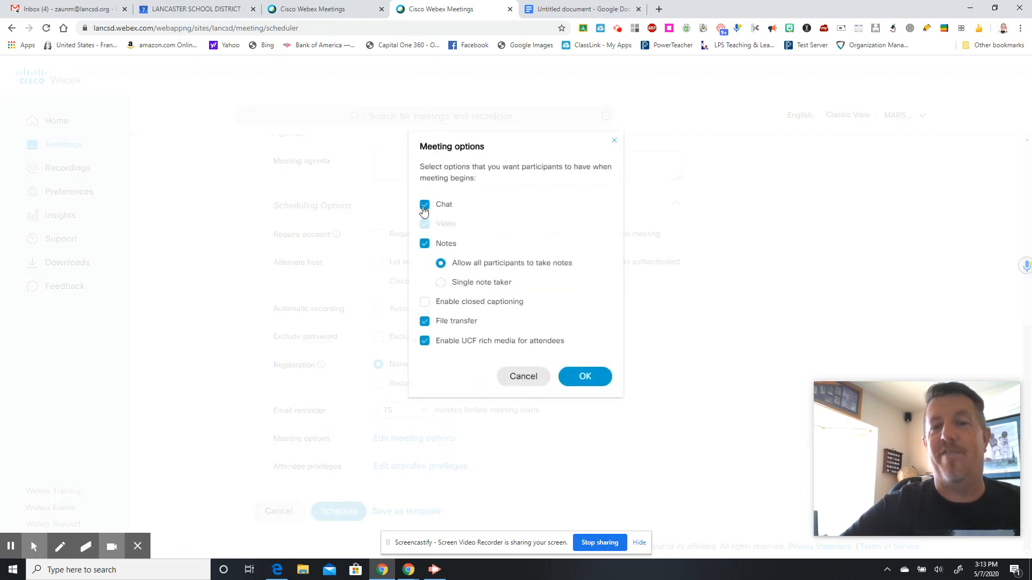
pyautogui.click(424, 210)
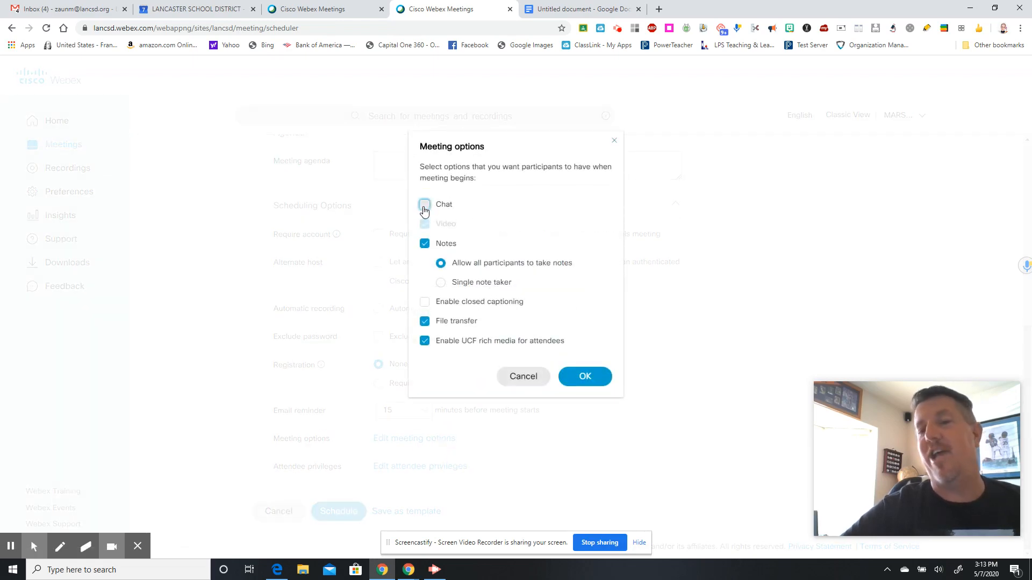
pyautogui.click(424, 210)
pyautogui.click(584, 377)
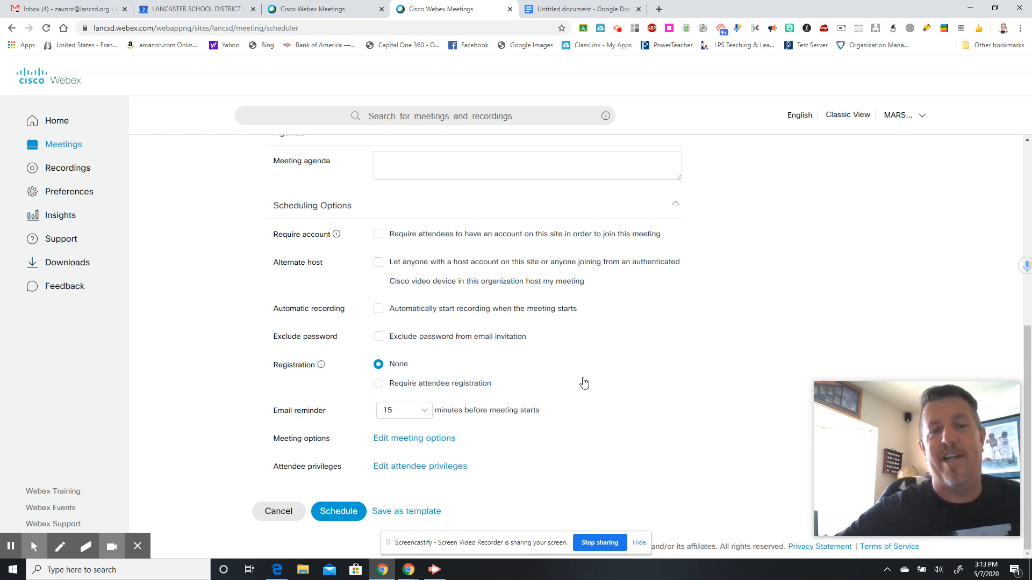
pyautogui.click(337, 512)
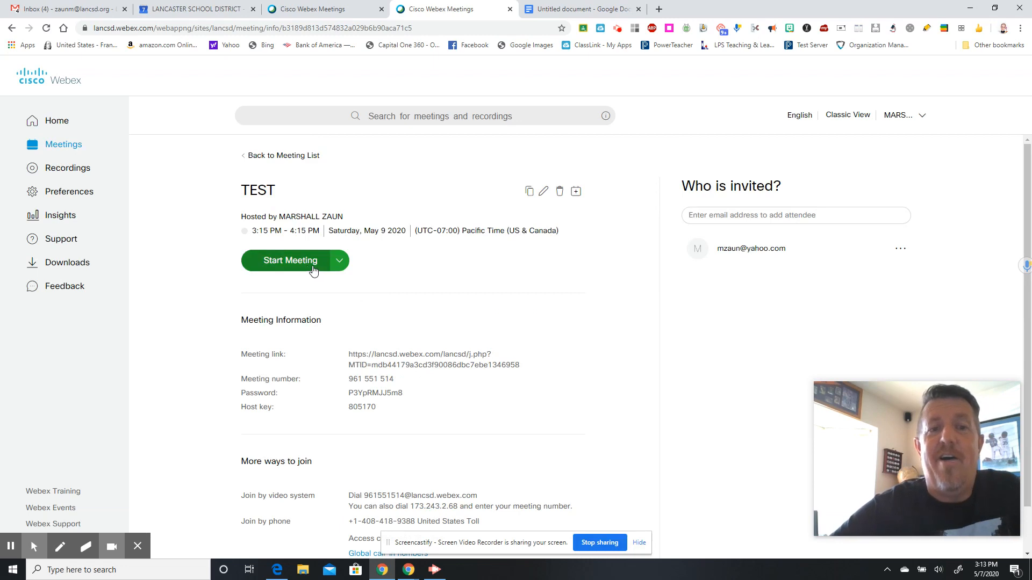
# - Download the TEST meeting's .ics calendar file and go back to the Webex Home page
pyautogui.click(339, 261)
pyautogui.click(339, 260)
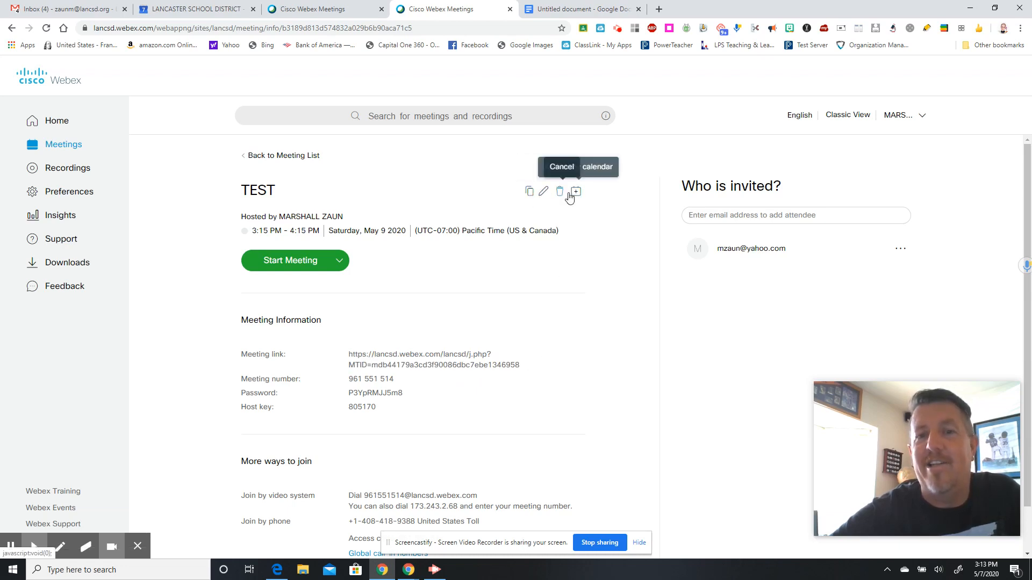
pyautogui.click(577, 193)
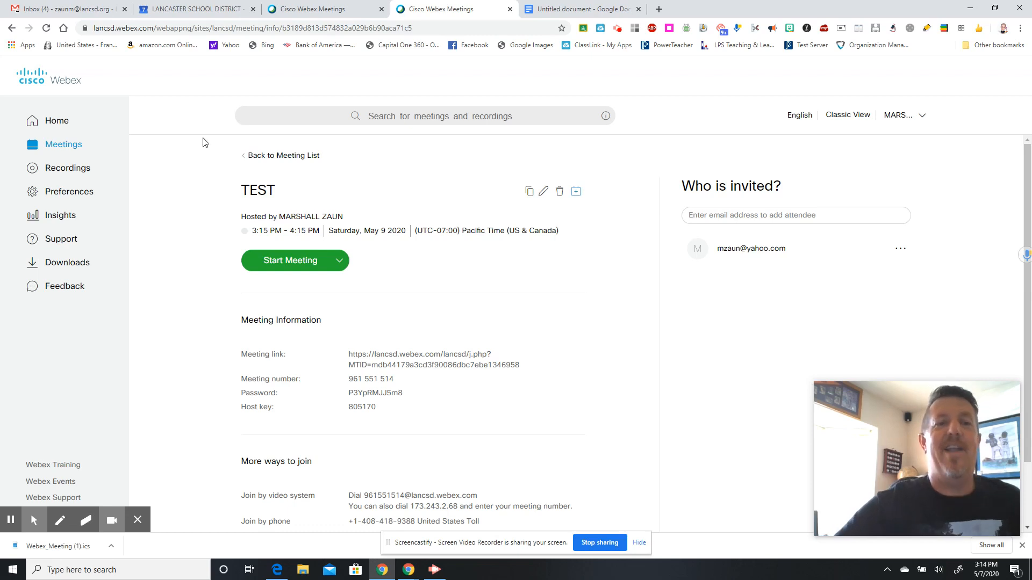
pyautogui.click(63, 123)
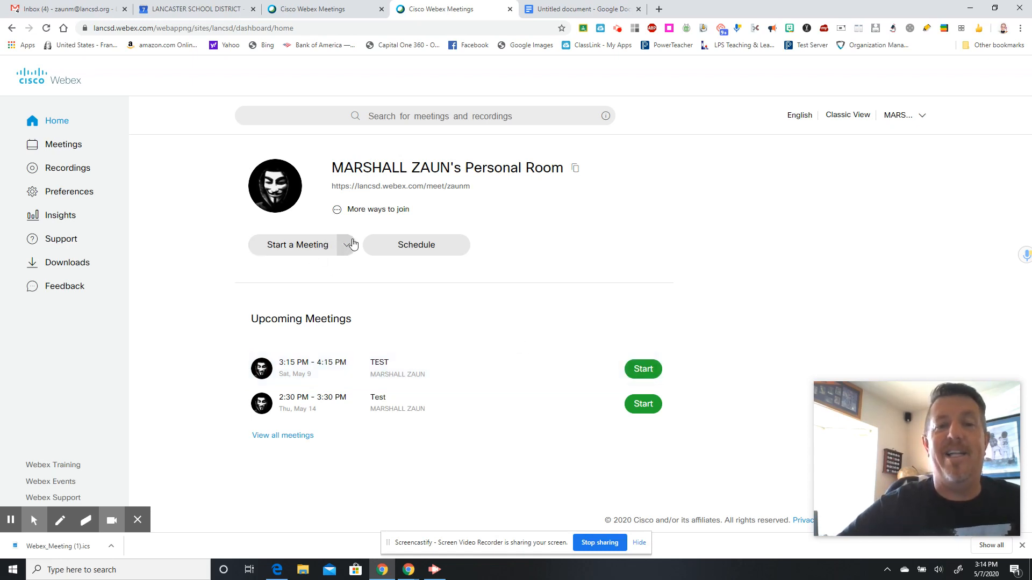
# - Start the personal room meeting from the preview with the microphone muted and video on
pyautogui.click(346, 244)
pyautogui.click(310, 248)
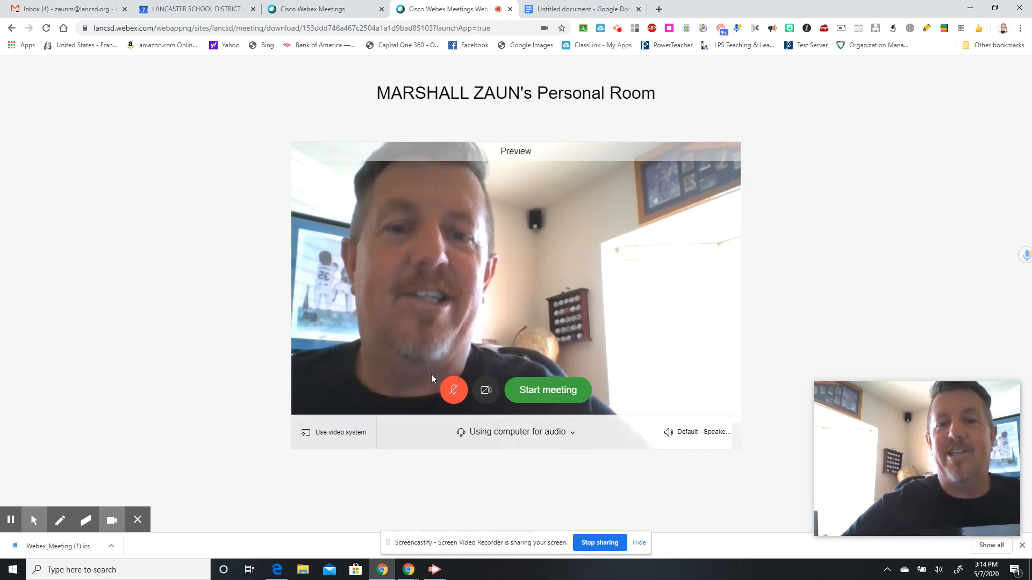
pyautogui.click(454, 391)
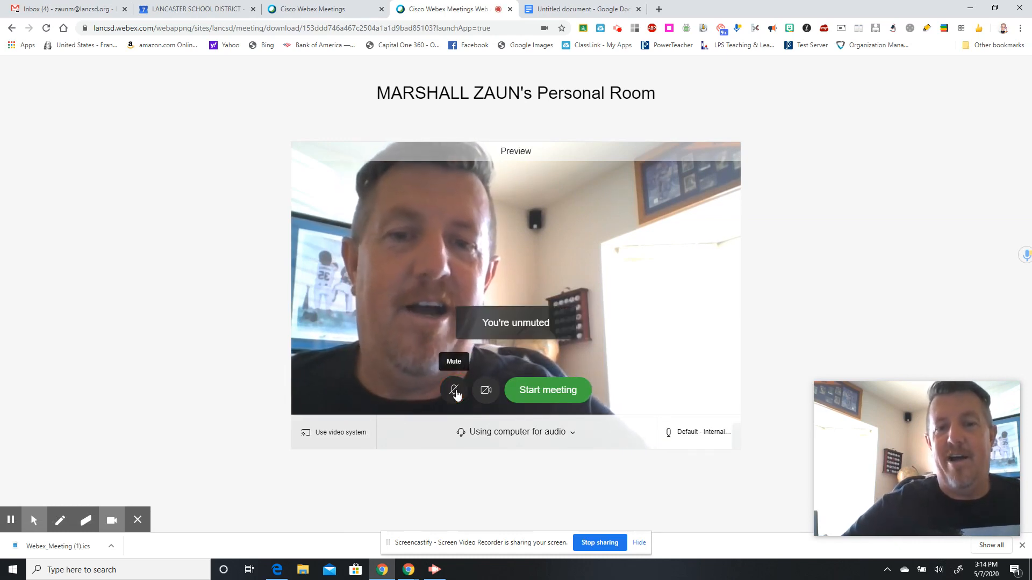
pyautogui.click(454, 392)
pyautogui.click(485, 393)
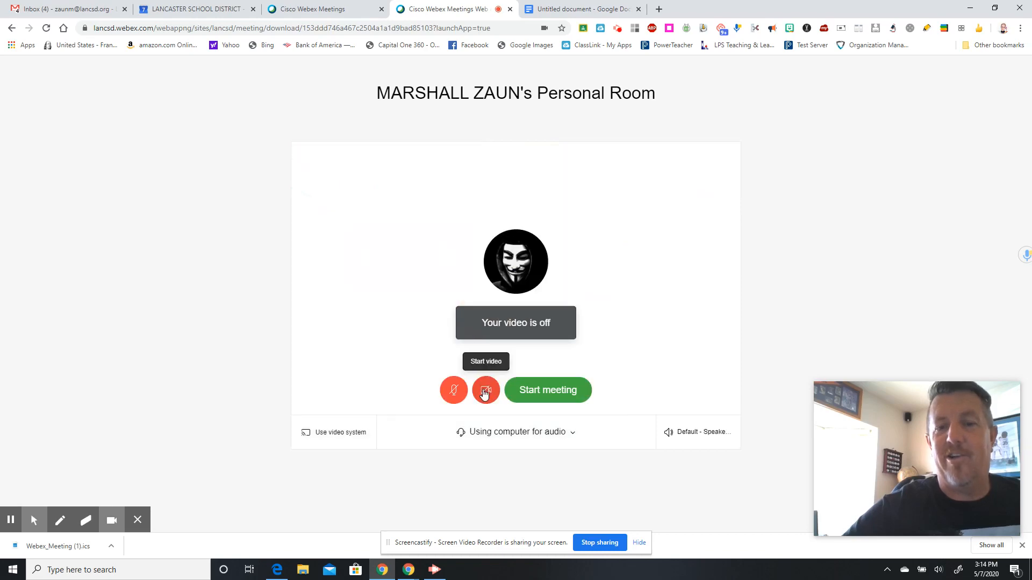
pyautogui.click(485, 392)
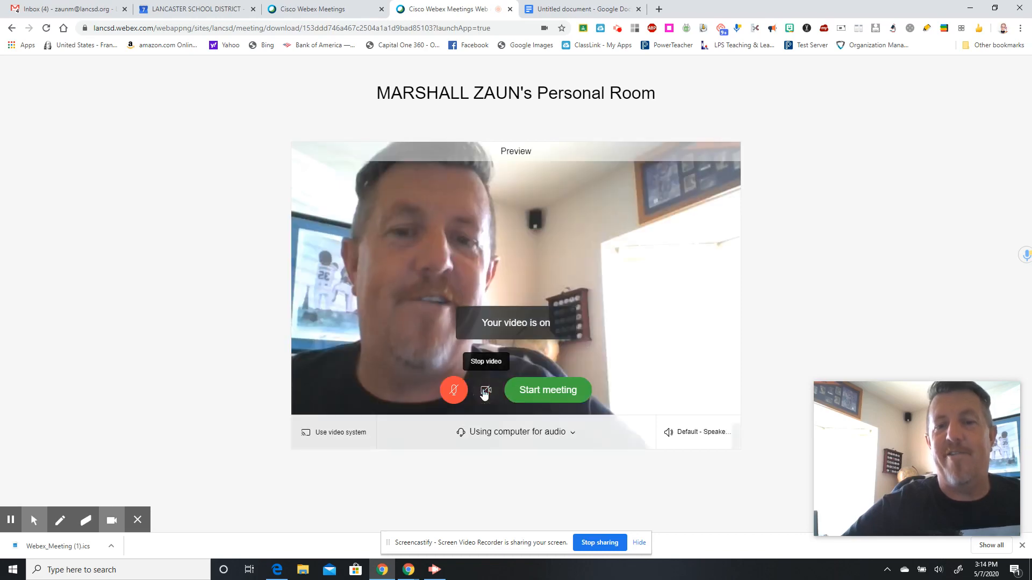
pyautogui.click(553, 397)
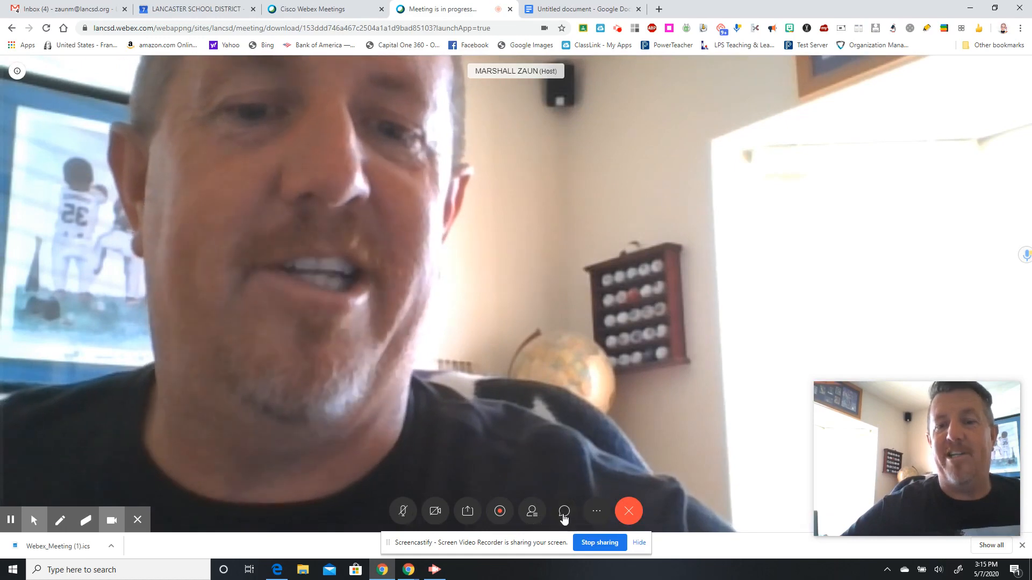
# - Glance at the meeting chat, close it, and show the Participants list instead
pyautogui.click(564, 513)
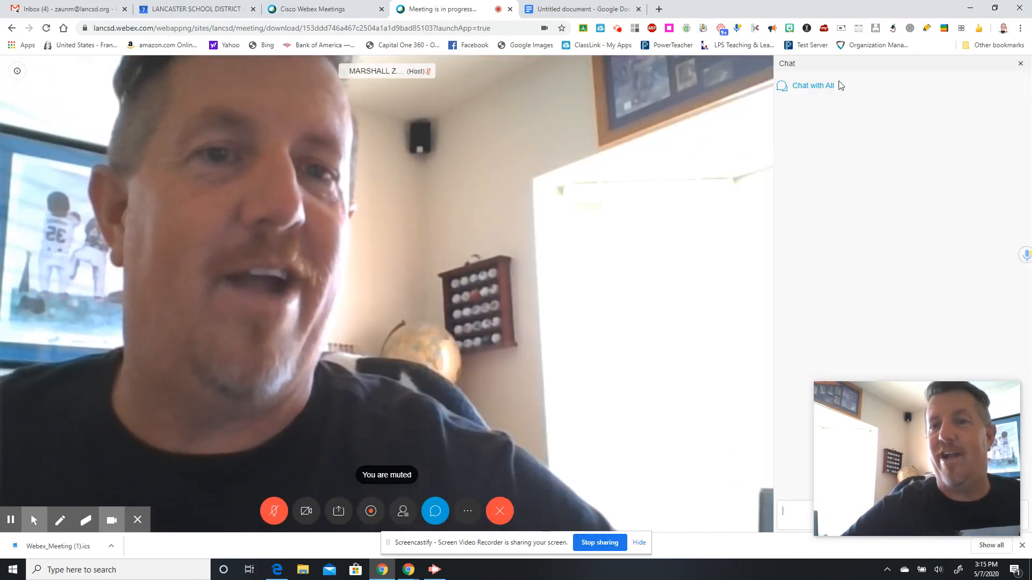
pyautogui.click(1020, 64)
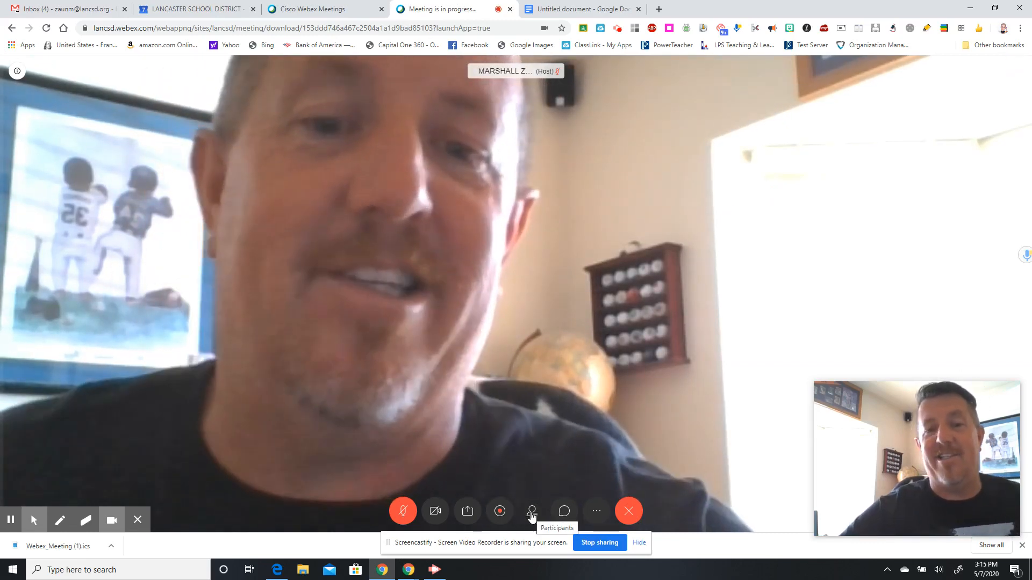
pyautogui.click(532, 515)
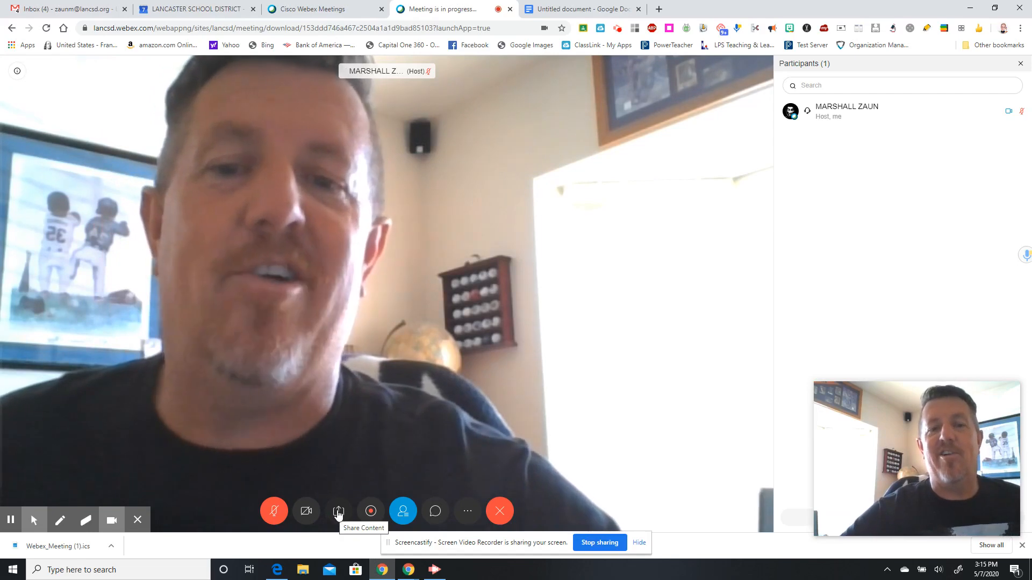
# - Try sharing the screen, cancel the picker, and dismiss the sharing error
pyautogui.click(338, 513)
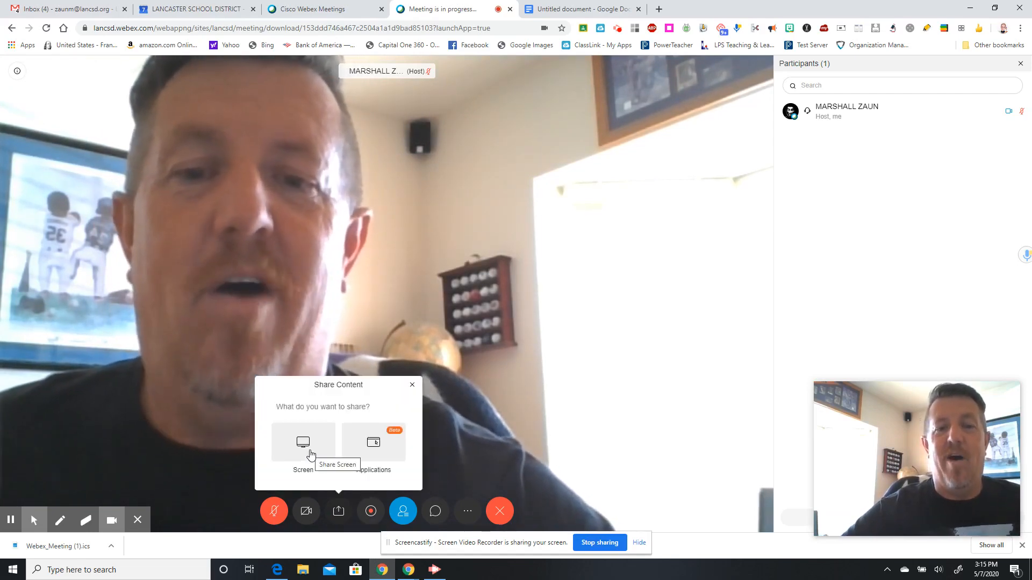
pyautogui.click(312, 444)
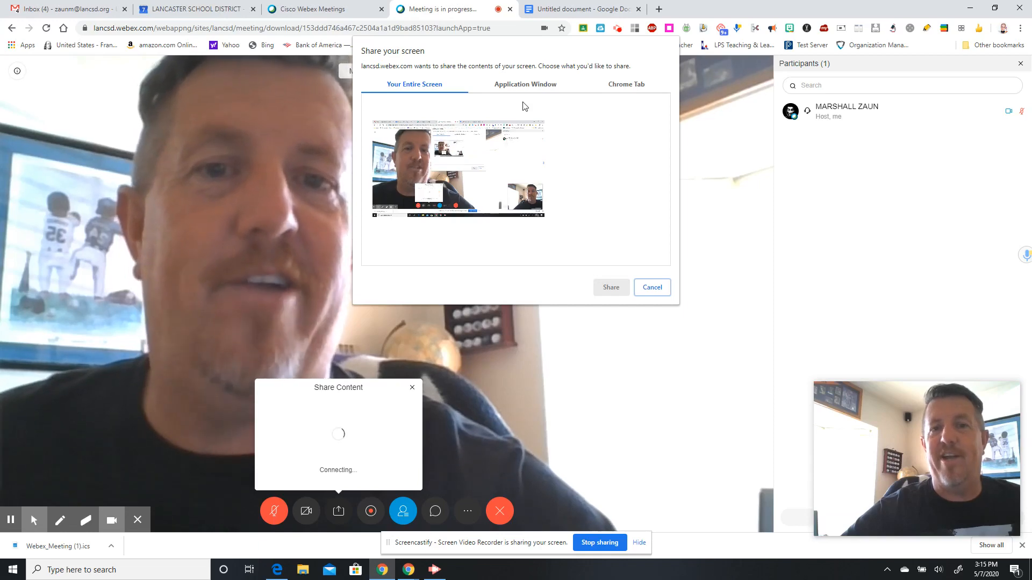
pyautogui.click(652, 288)
pyautogui.click(341, 475)
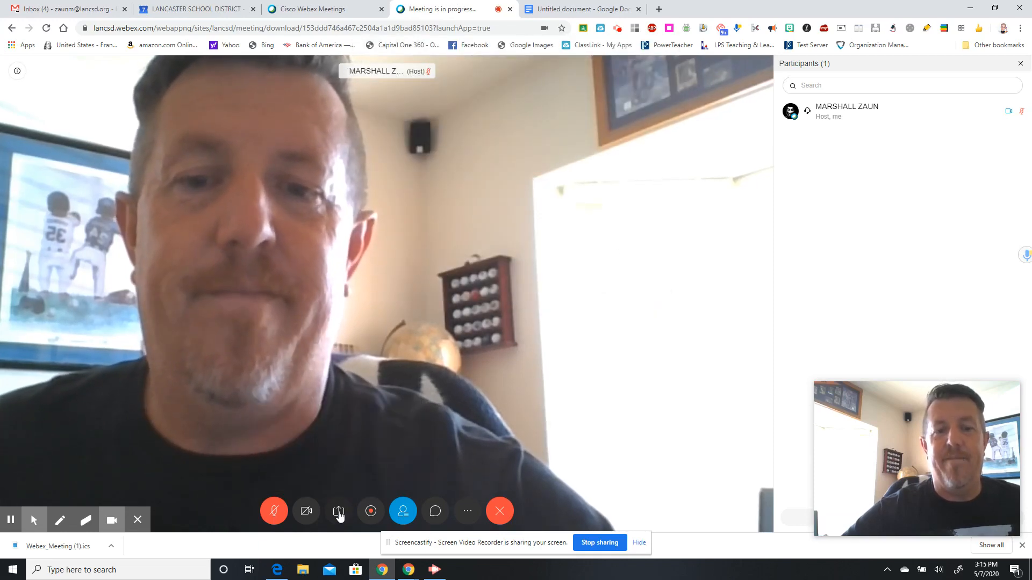
# - Browse the screen, window and tab choices, then share Your Entire Screen
pyautogui.click(338, 512)
pyautogui.click(380, 450)
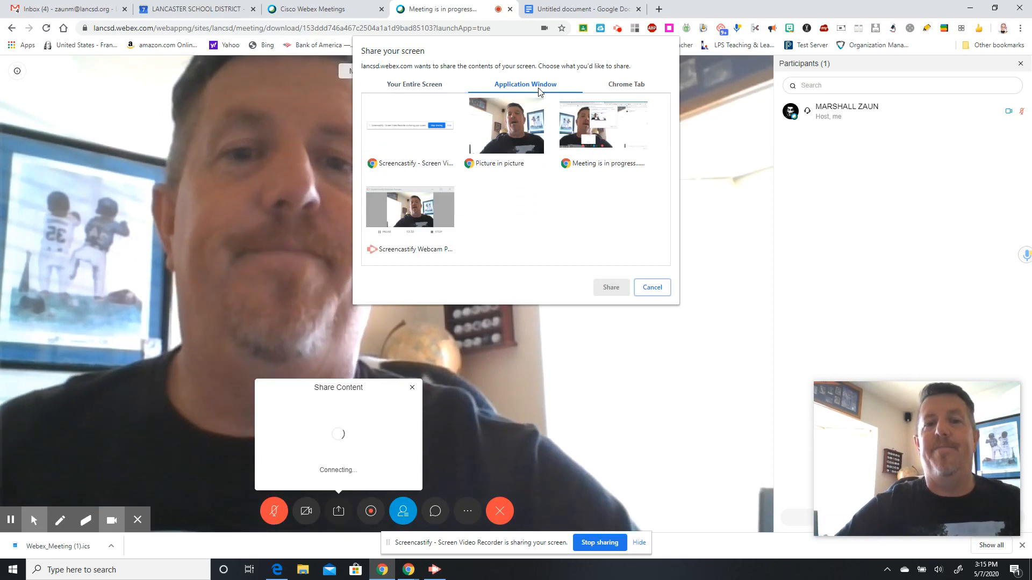
pyautogui.click(624, 85)
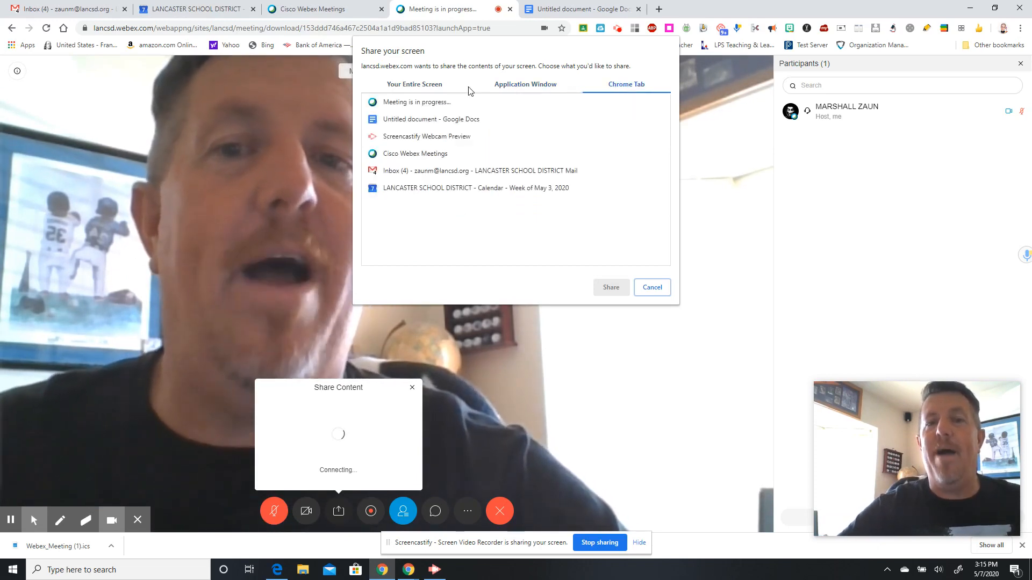
pyautogui.click(440, 86)
pyautogui.click(525, 85)
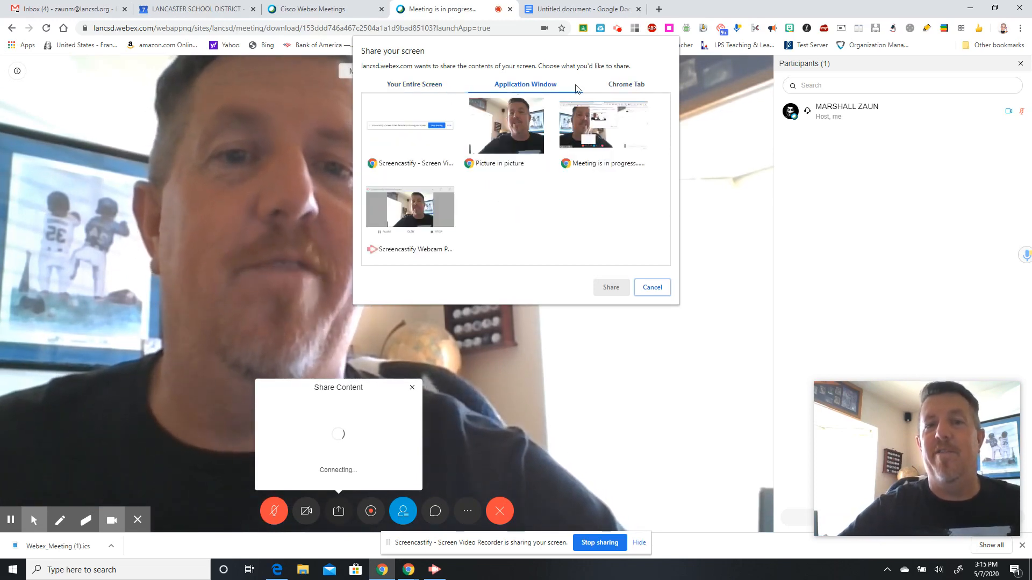
pyautogui.click(610, 86)
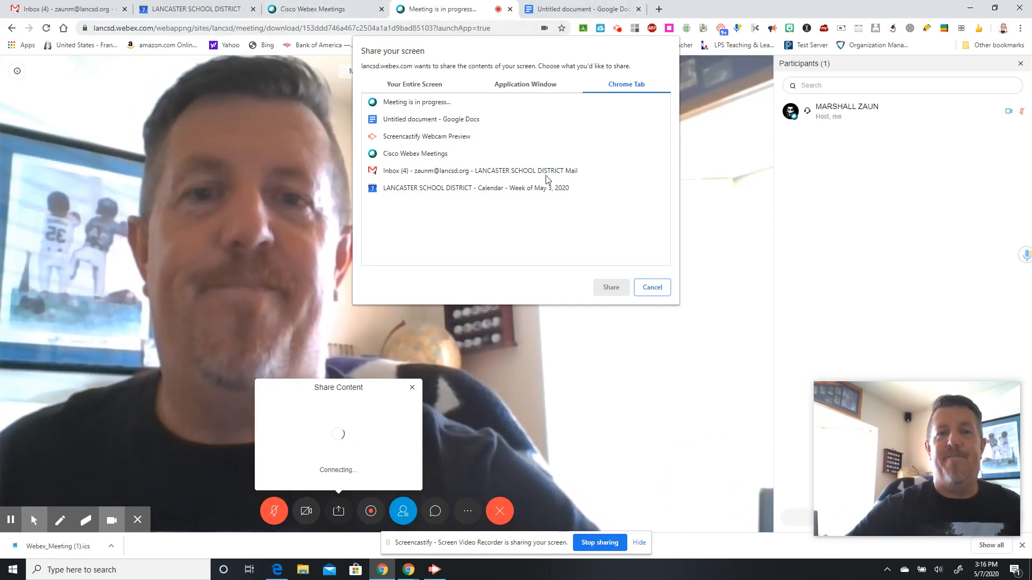
pyautogui.click(652, 289)
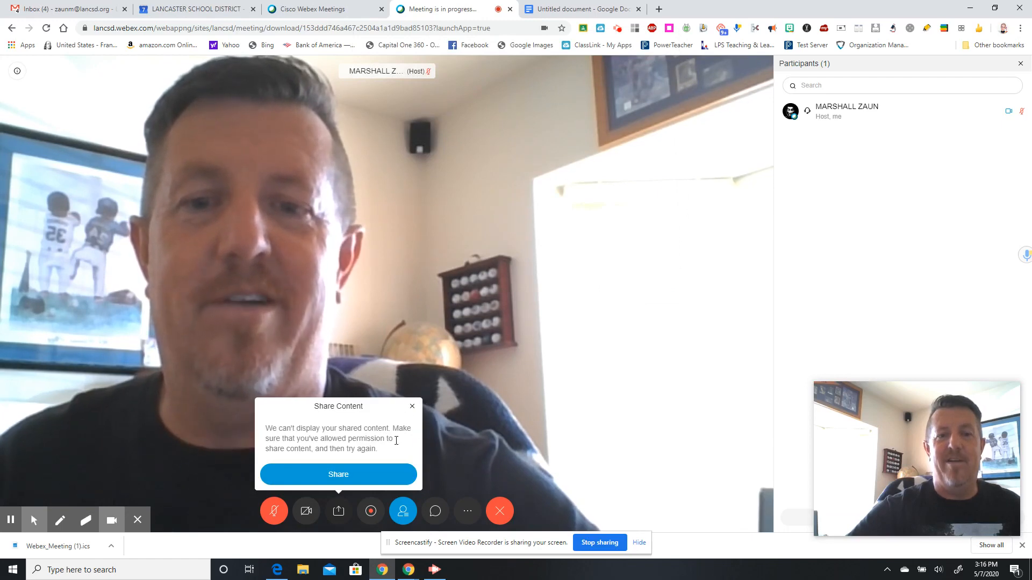
pyautogui.click(375, 475)
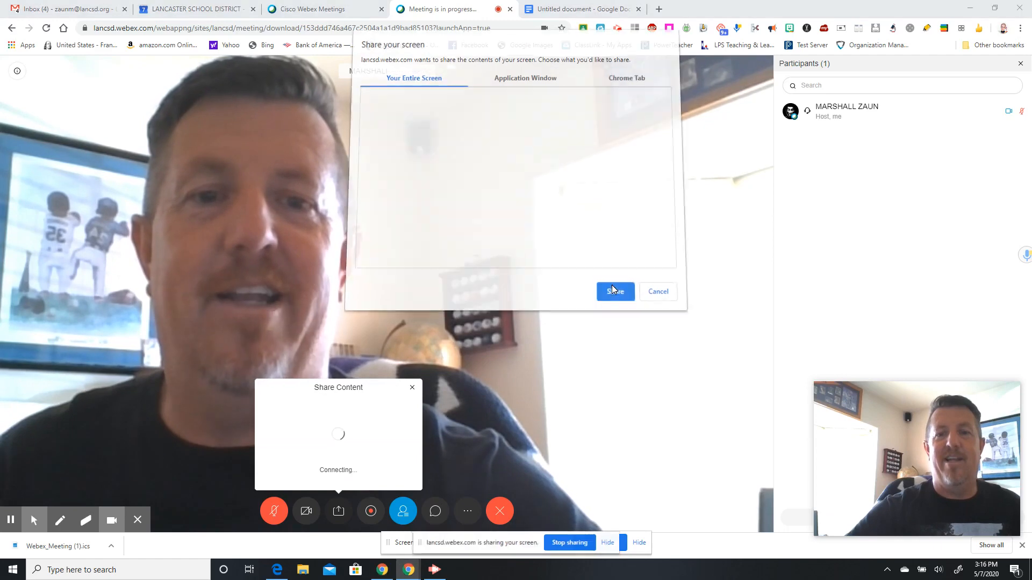
pyautogui.click(611, 287)
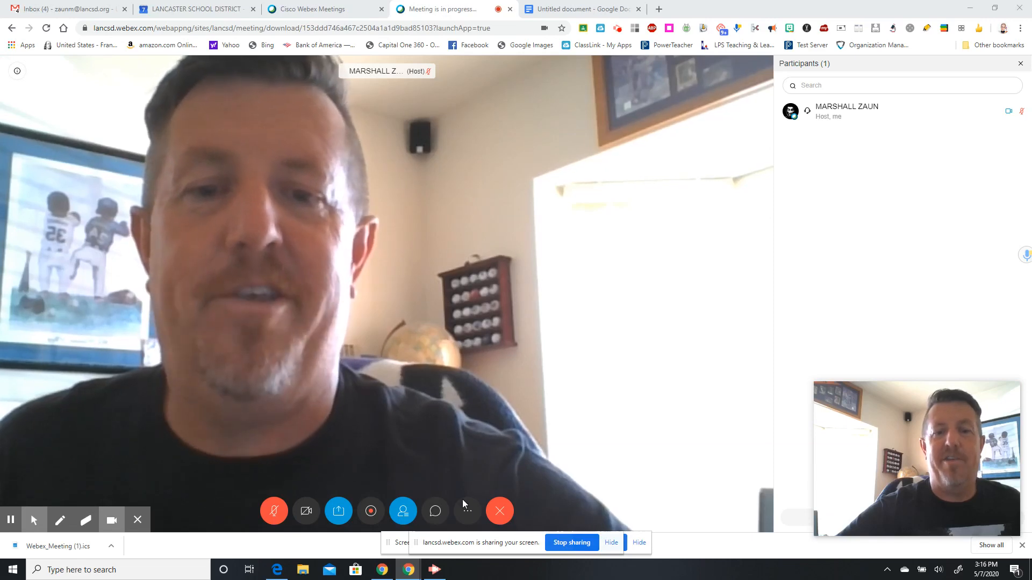
# - Lock the meeting from More options, then unlock it again
pyautogui.click(468, 513)
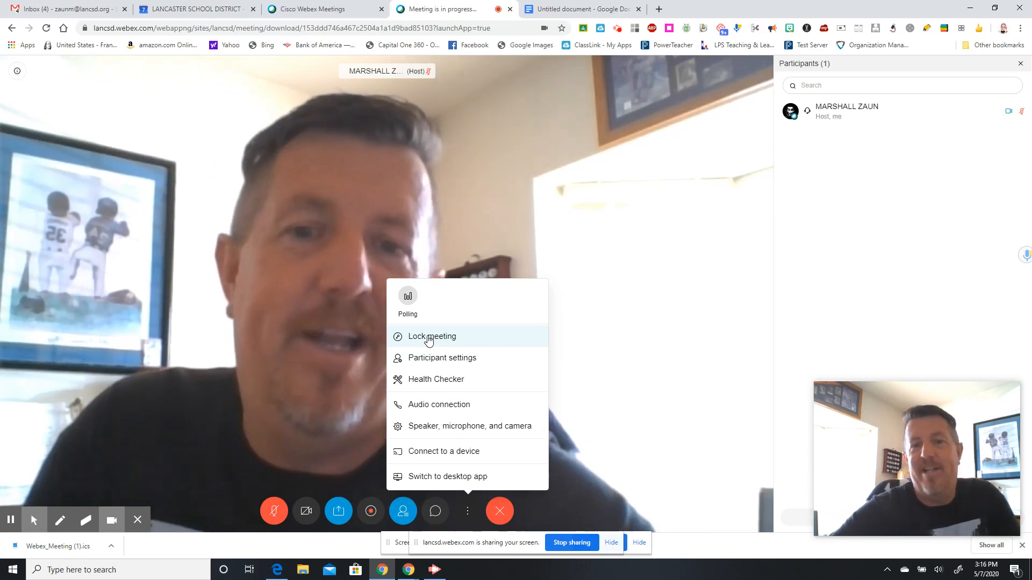
pyautogui.click(428, 338)
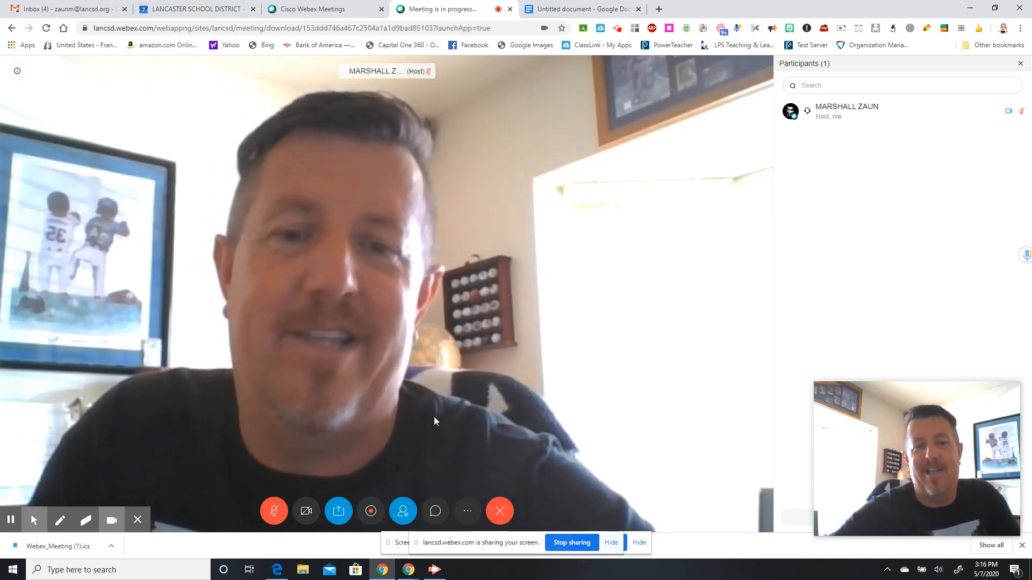
pyautogui.click(467, 517)
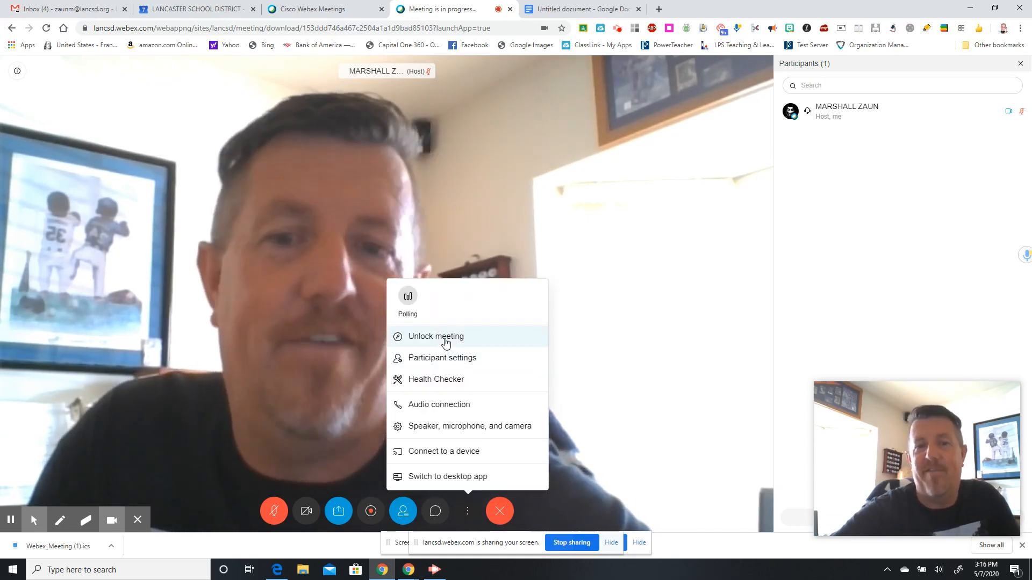
pyautogui.click(445, 338)
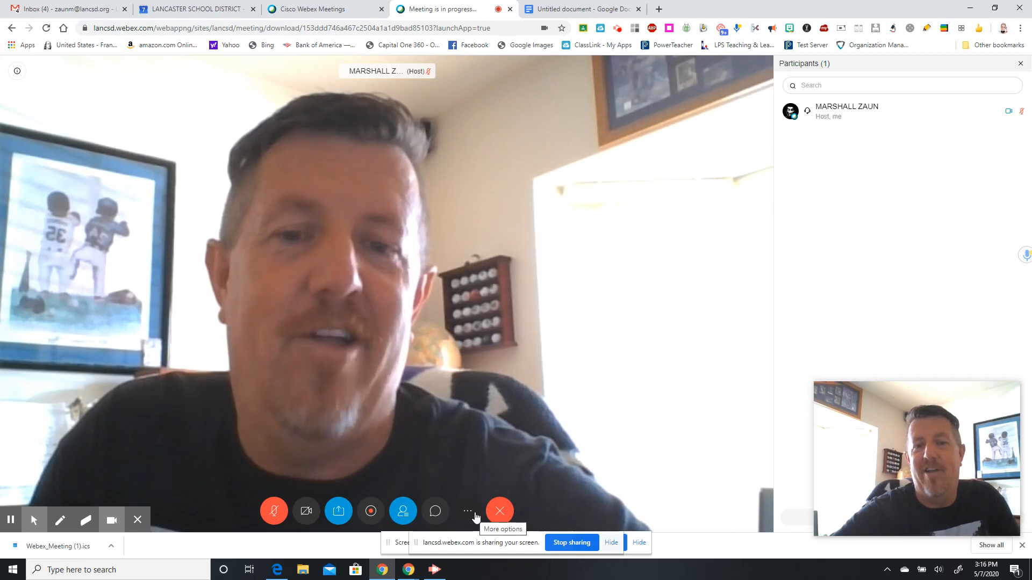
# - Leave Mute on entry off in Participant settings, then bring up the end-meeting choices
pyautogui.click(469, 513)
pyautogui.click(458, 356)
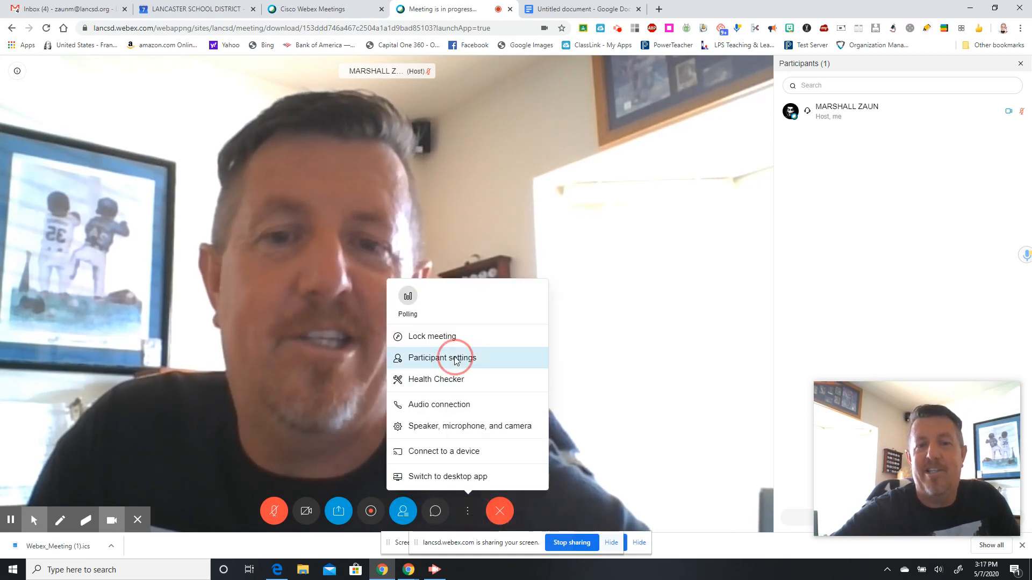
pyautogui.click(435, 266)
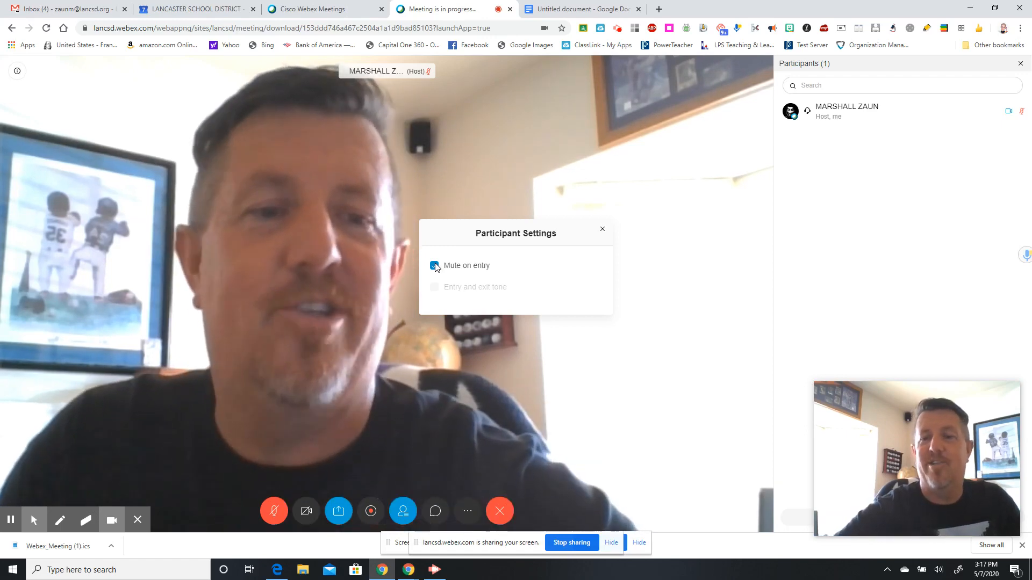
pyautogui.click(434, 266)
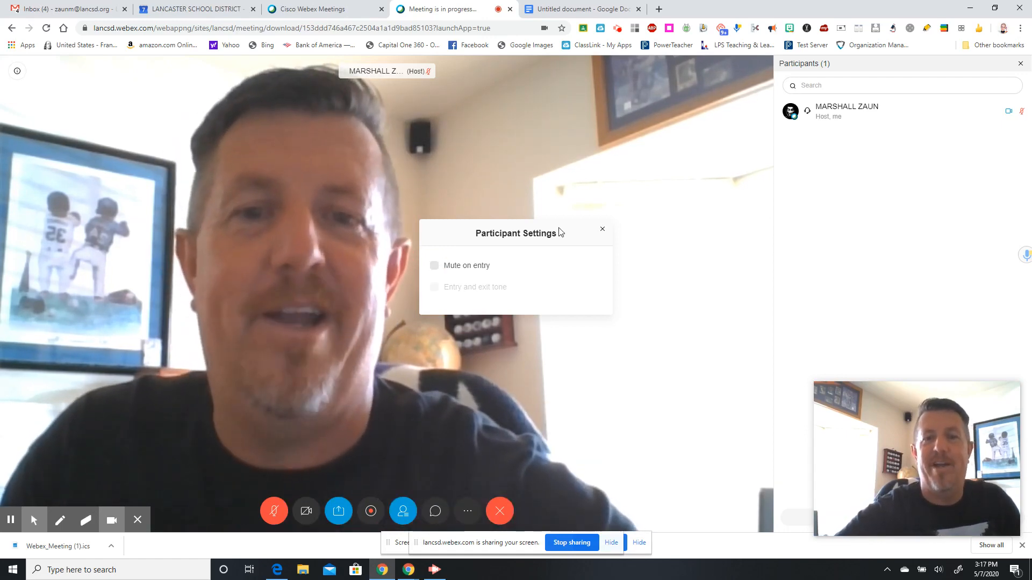
pyautogui.click(603, 229)
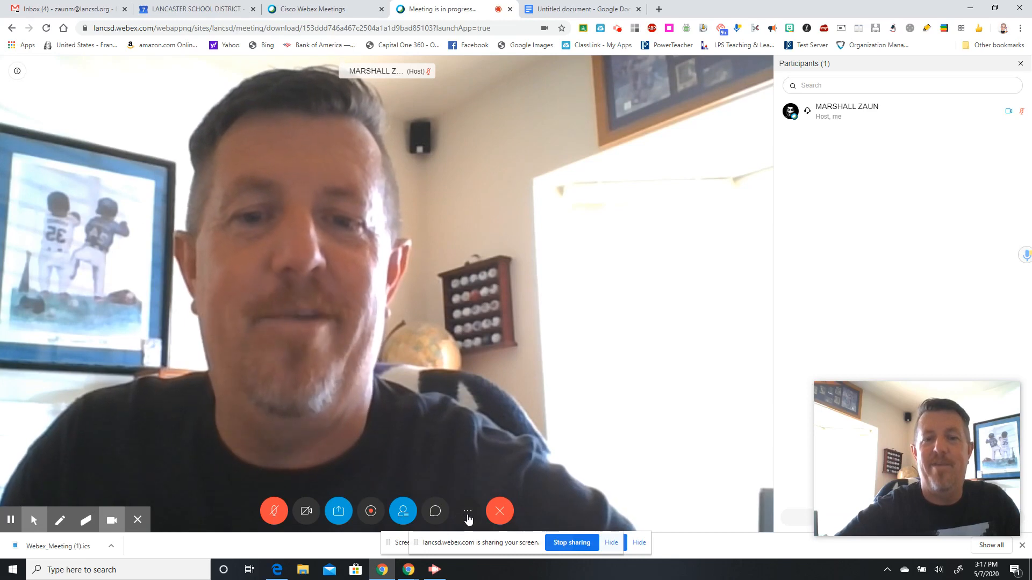
pyautogui.click(467, 511)
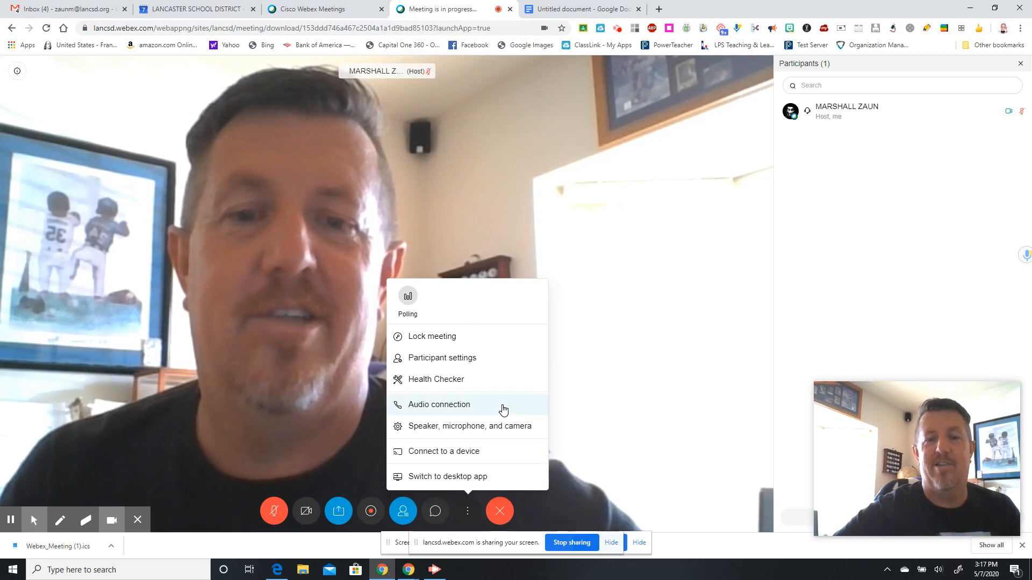
pyautogui.click(502, 515)
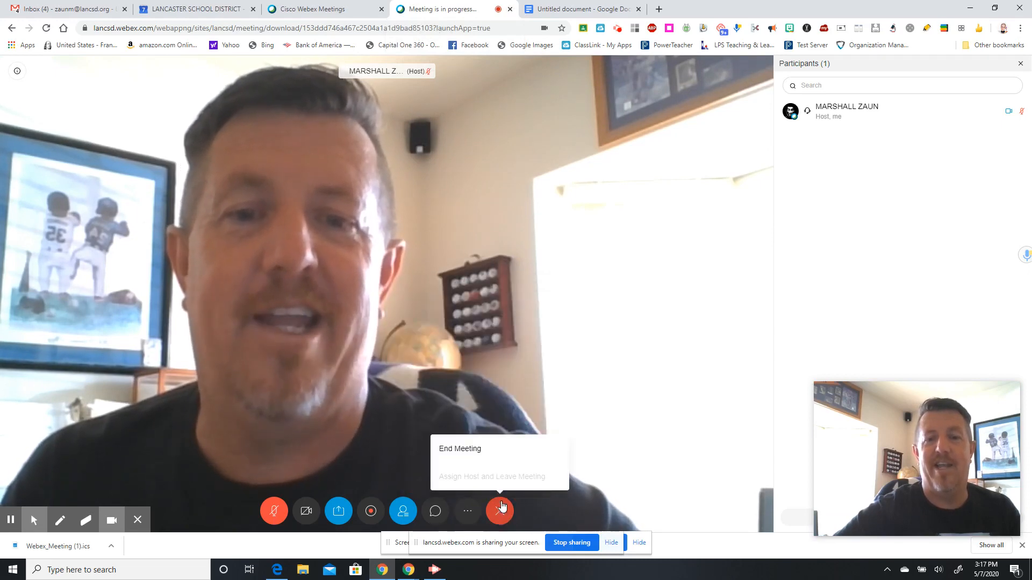
# - End the meeting for everyone, then set Start a Meeting to use the desktop app
pyautogui.click(475, 455)
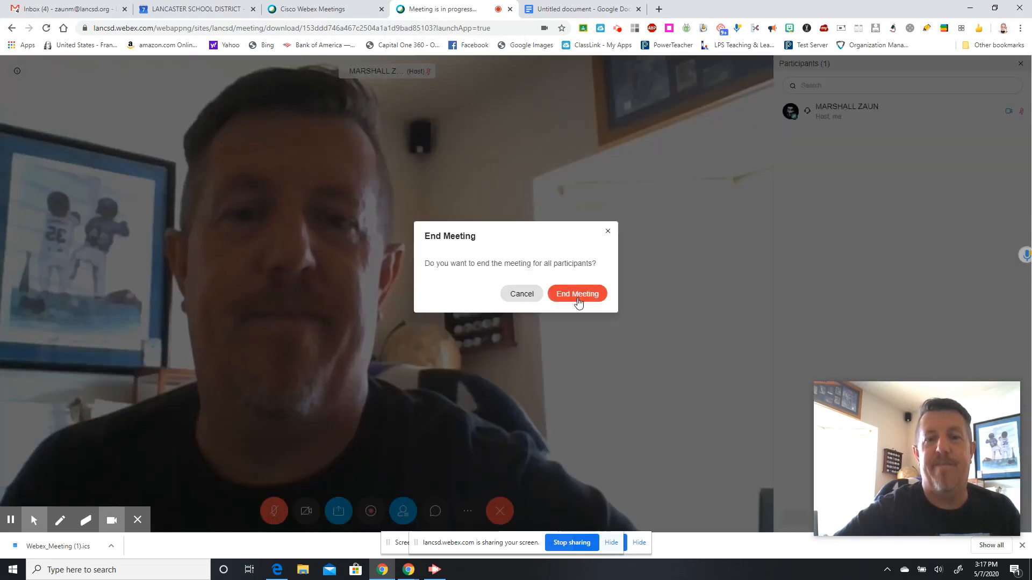
pyautogui.click(578, 294)
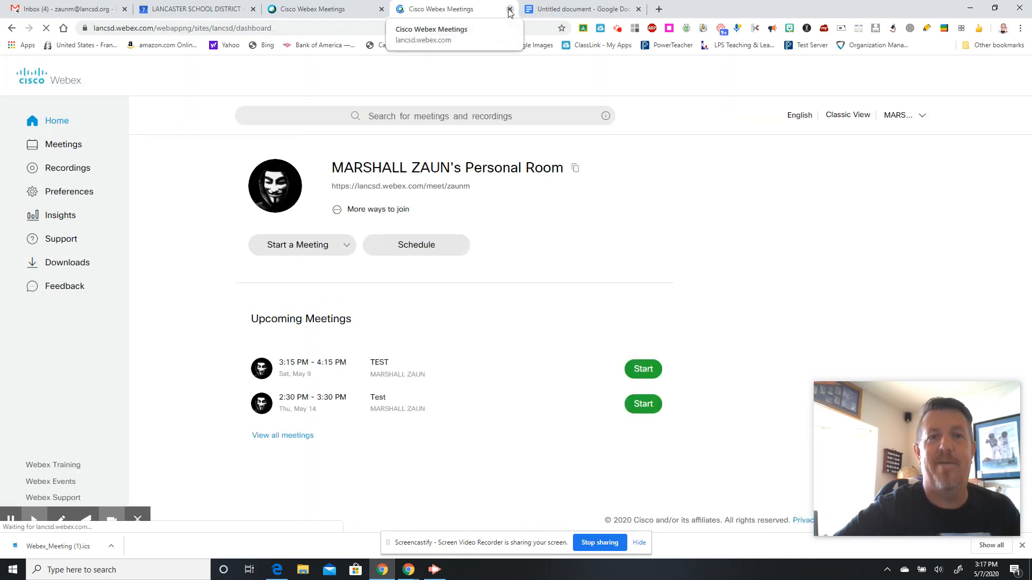
pyautogui.click(346, 244)
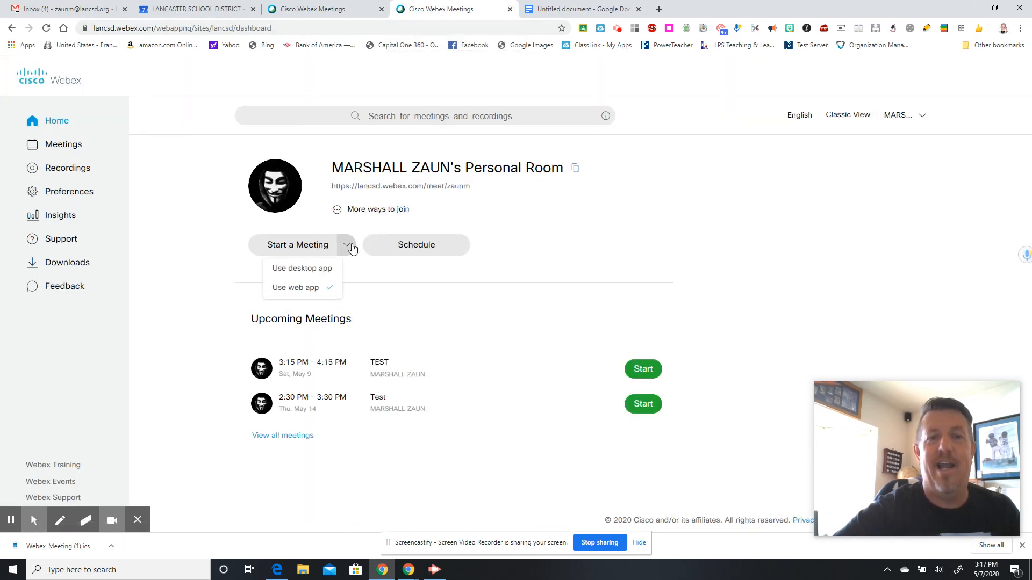
pyautogui.click(326, 273)
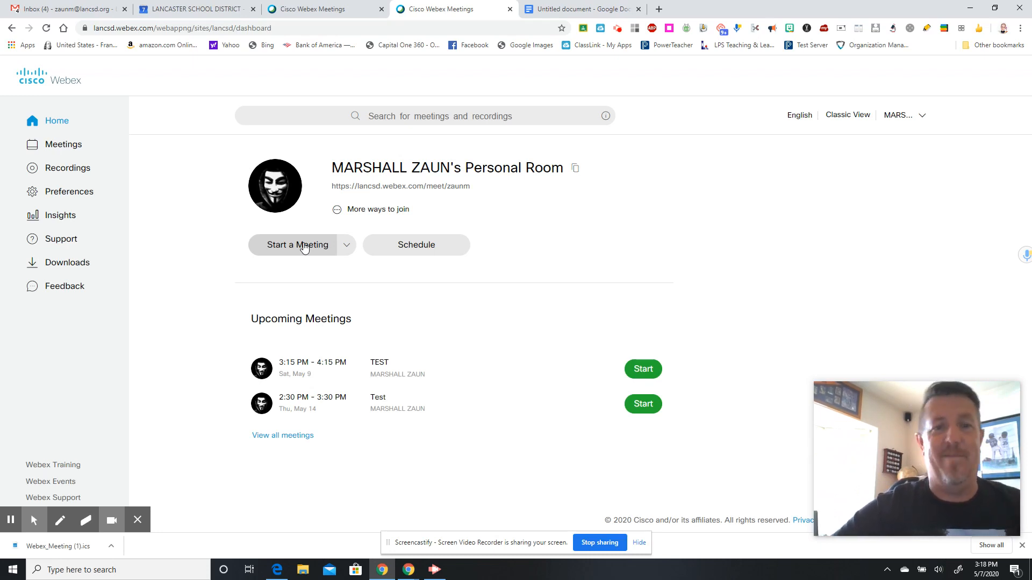
# - Start the personal room meeting, letting the browser launch it in the Webex desktop app
pyautogui.click(305, 247)
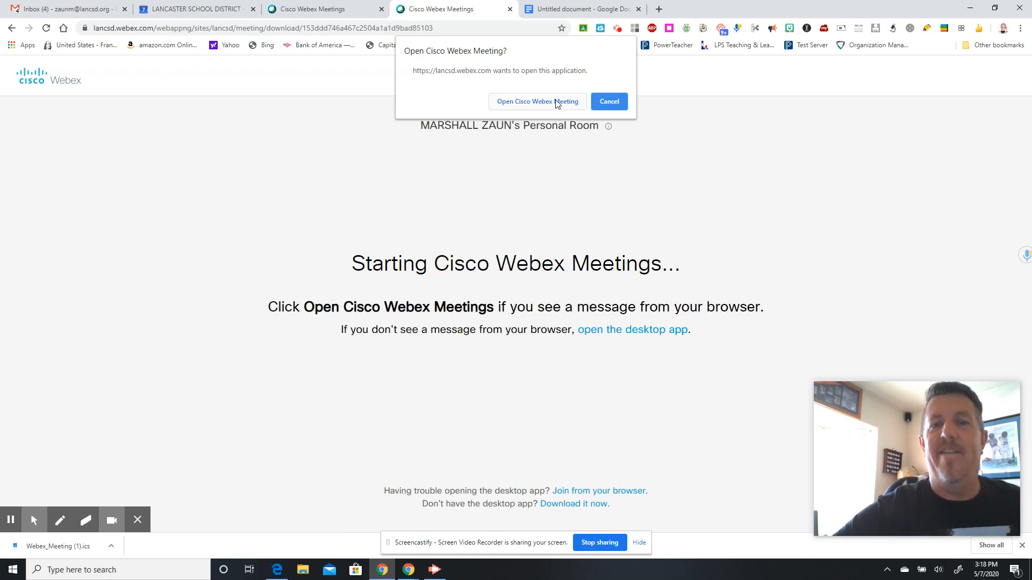
pyautogui.click(557, 103)
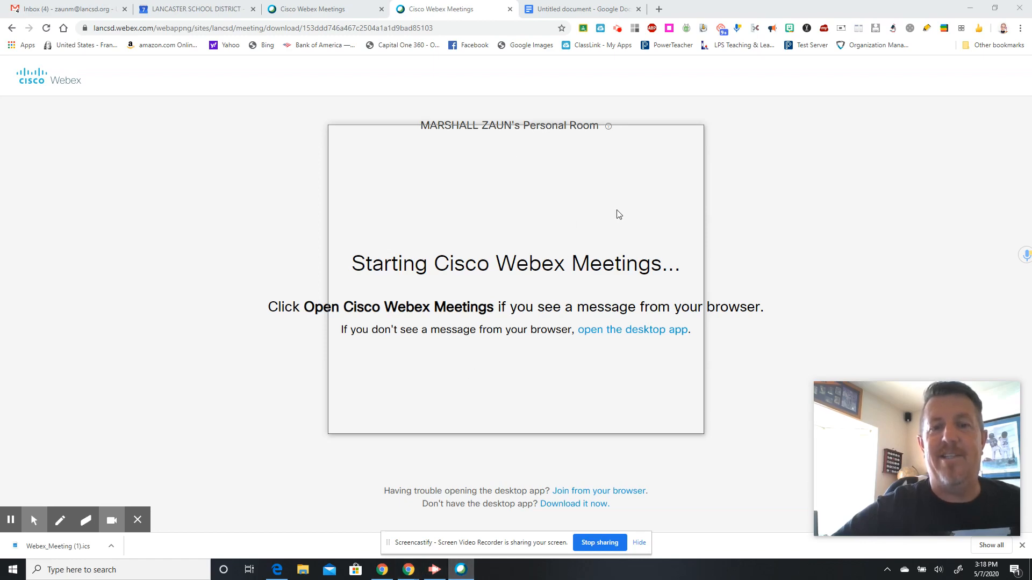
pyautogui.click(620, 330)
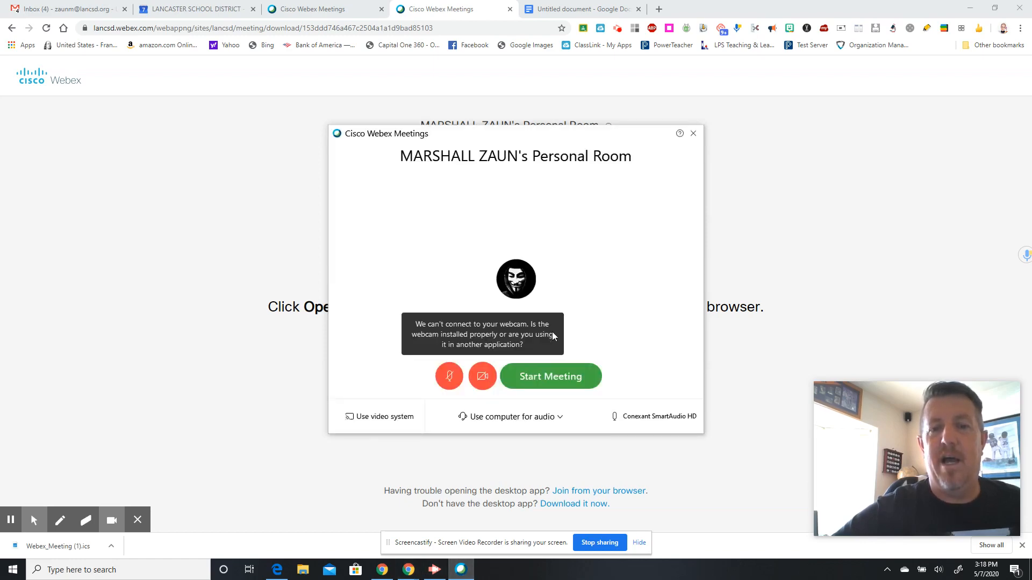
pyautogui.click(540, 376)
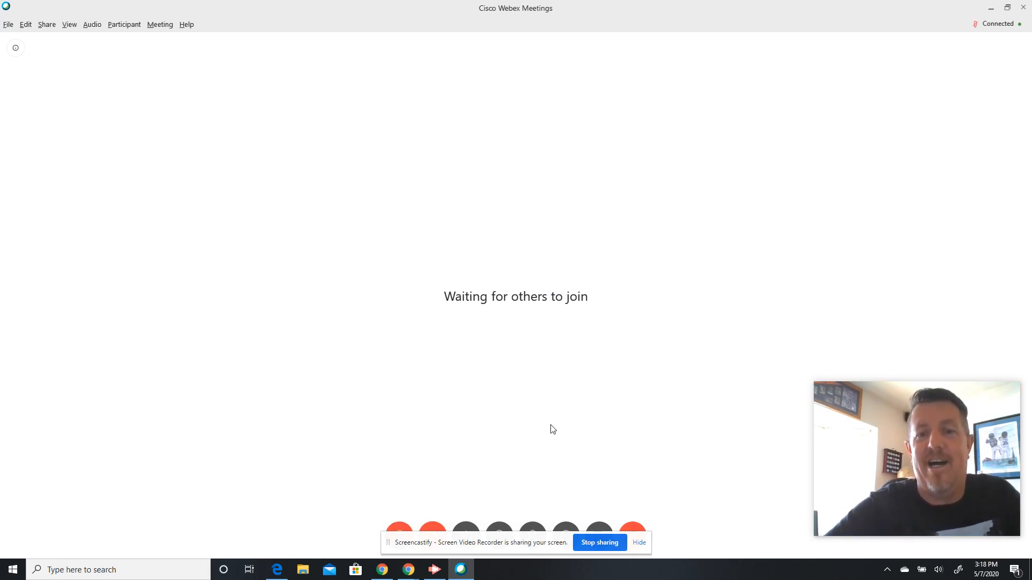
# - Move the recorder's sharing notice off the controls and unmute the microphone
pyautogui.moveTo(472, 541); pyautogui.dragTo(158, 522)
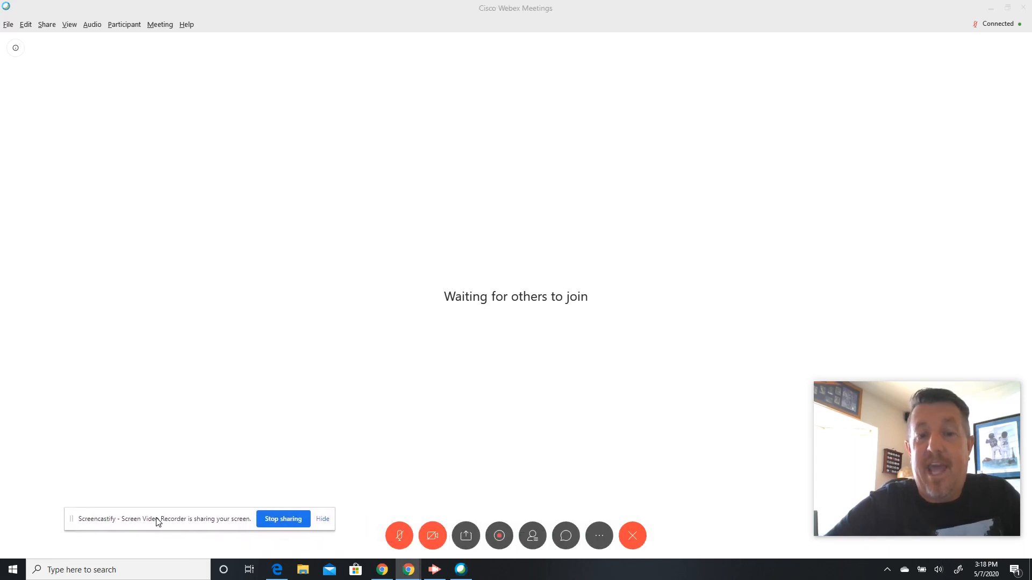
pyautogui.click(392, 538)
pyautogui.click(402, 537)
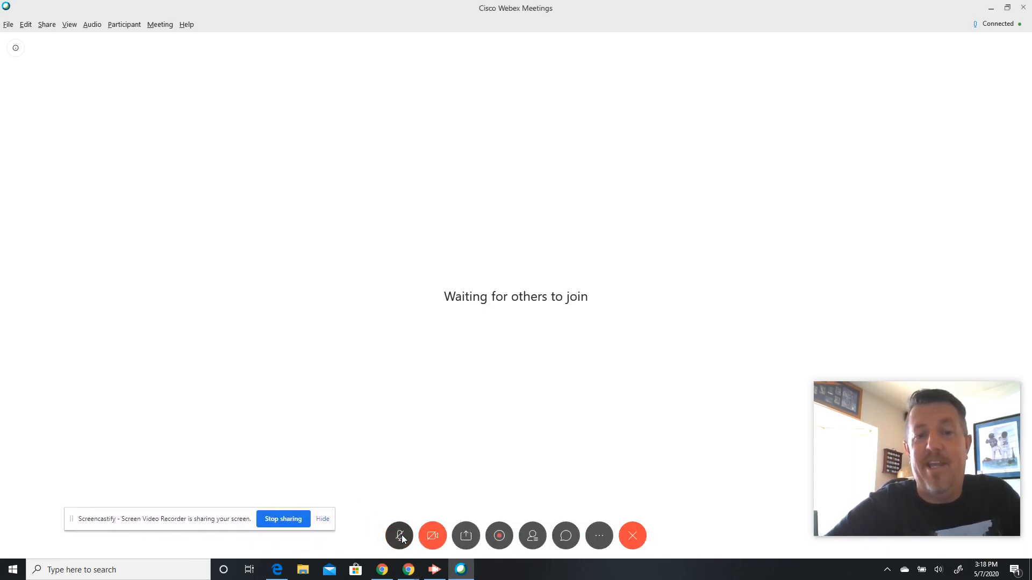
pyautogui.click(401, 537)
pyautogui.click(400, 537)
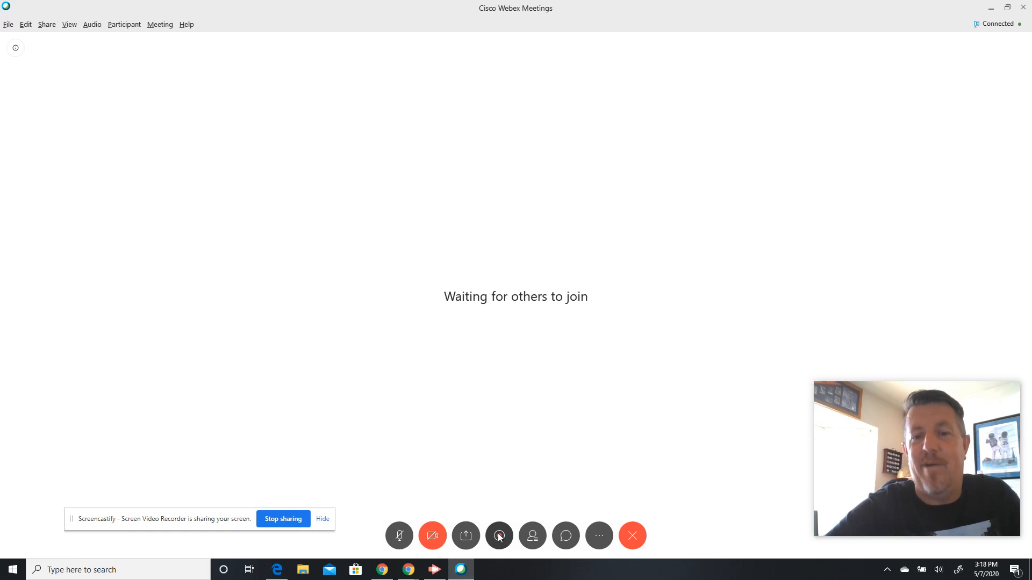
# - View the Closed Captions panel from More, close it, and reopen the More options
pyautogui.click(598, 537)
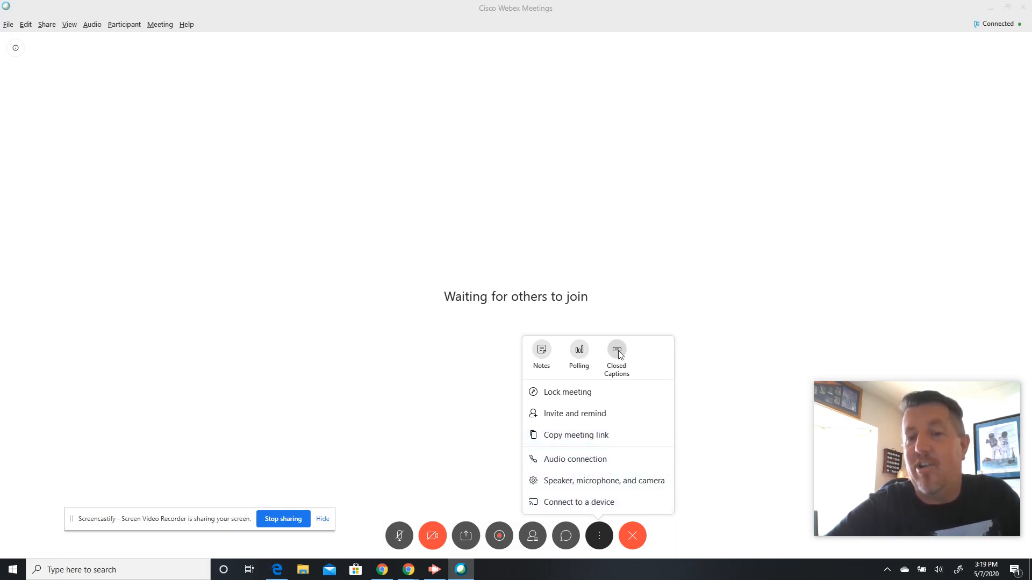
pyautogui.click(618, 352)
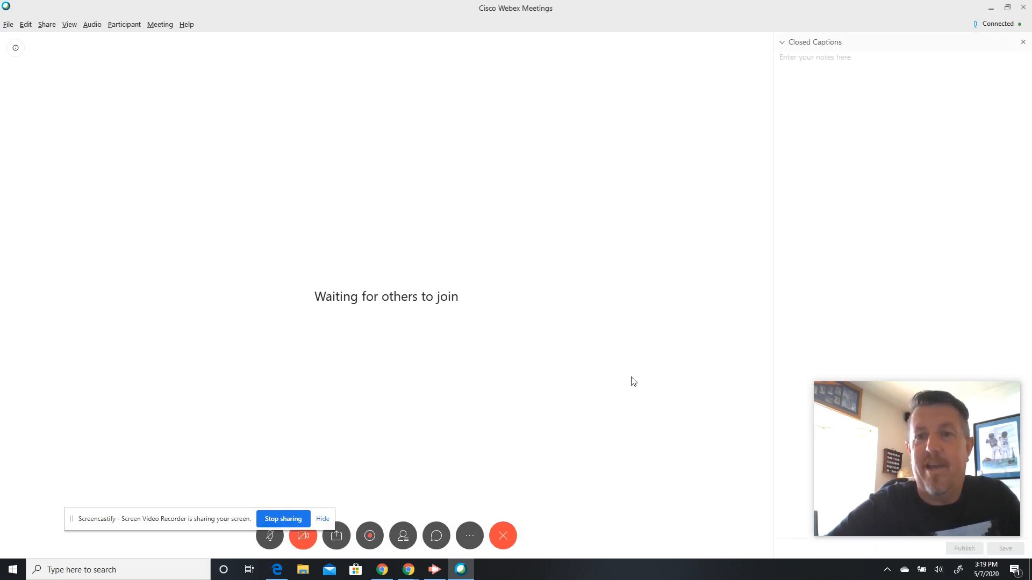
pyautogui.click(783, 43)
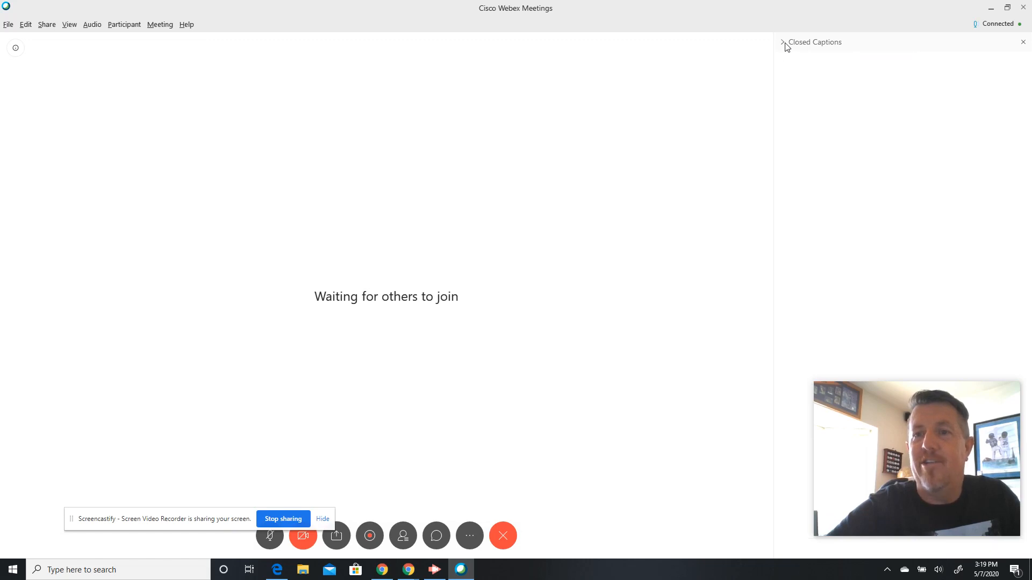
pyautogui.click(1023, 43)
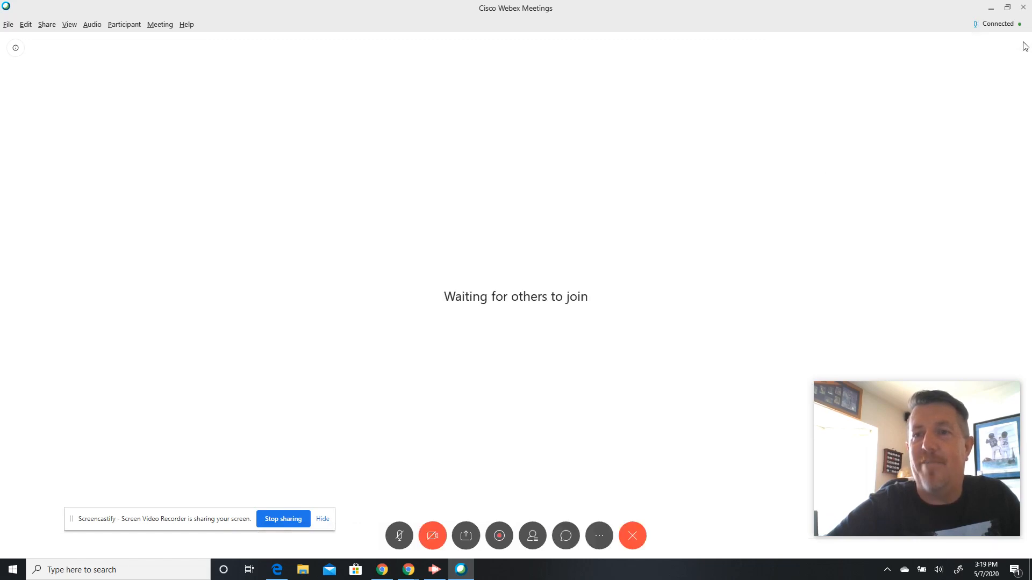
pyautogui.click(603, 534)
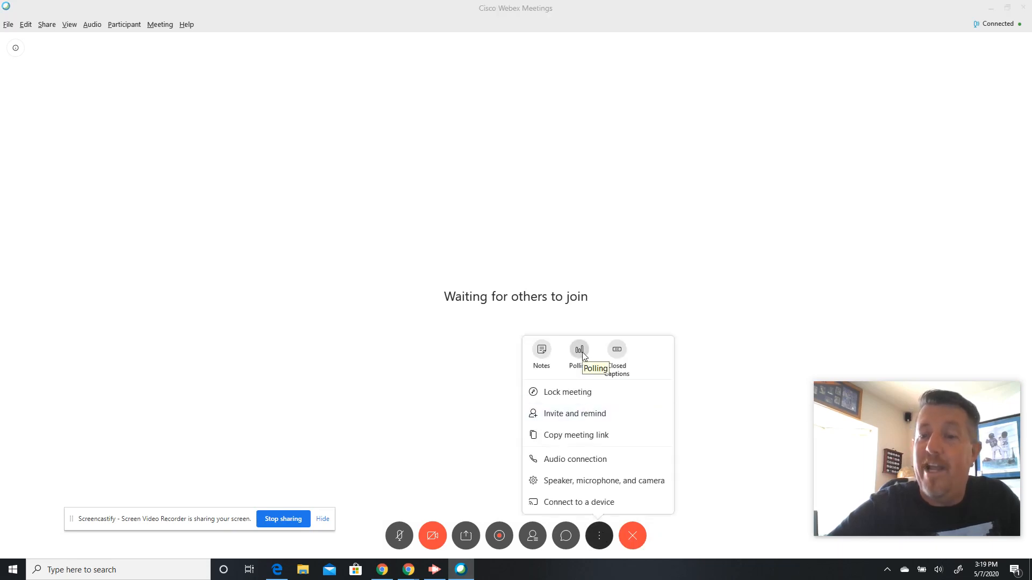
pyautogui.click(541, 354)
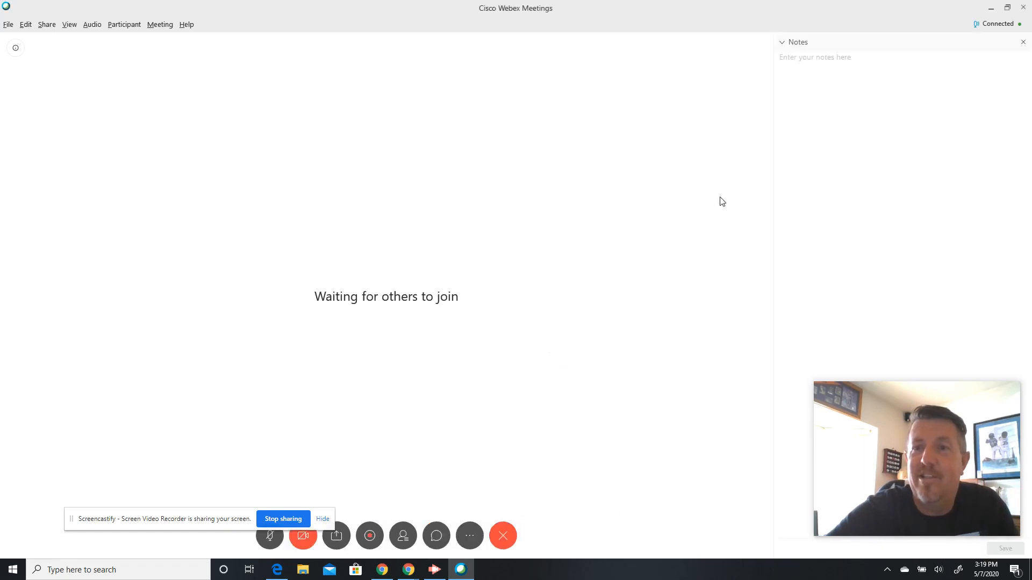
pyautogui.click(784, 44)
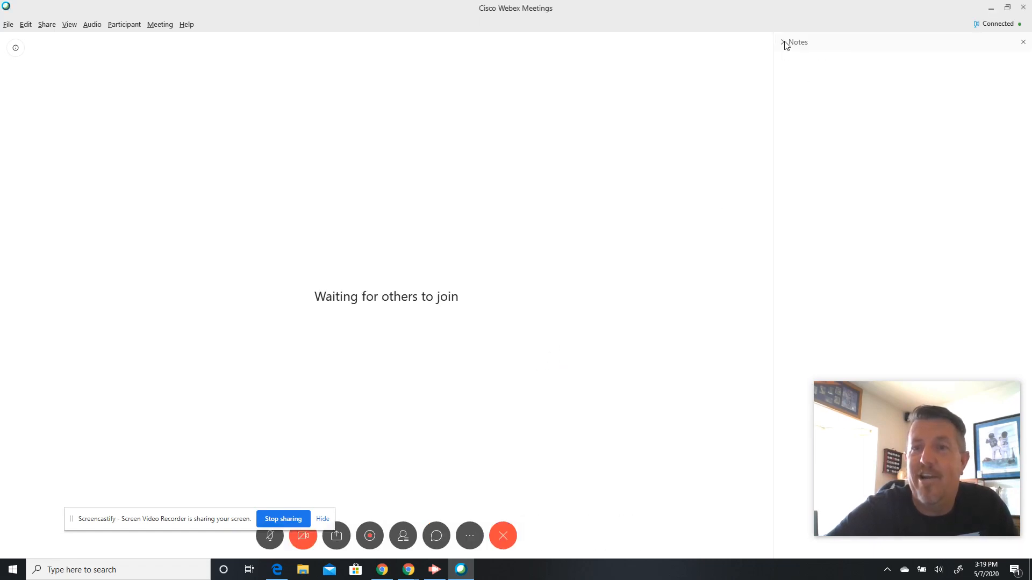
pyautogui.click(783, 42)
pyautogui.click(1024, 42)
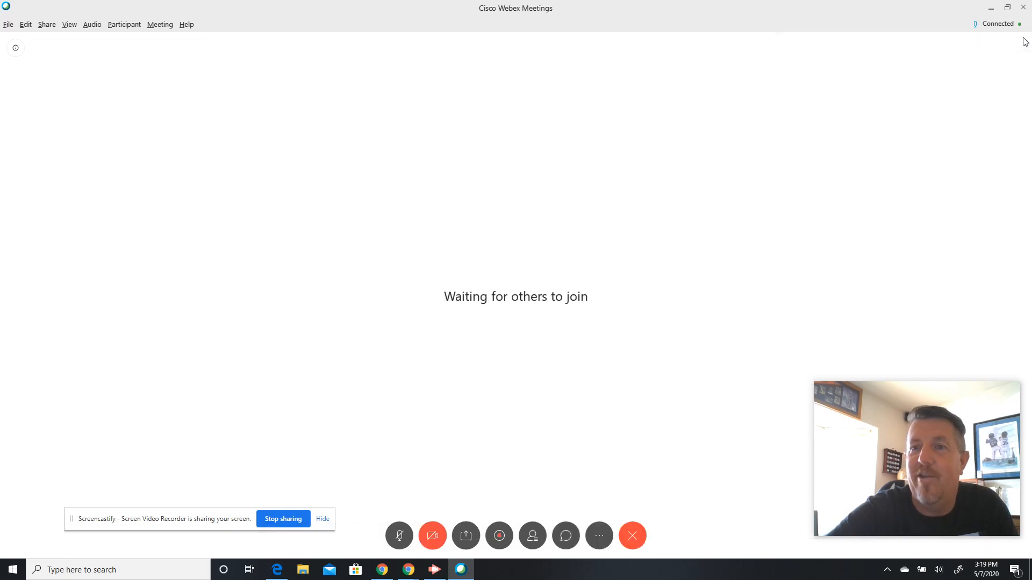
pyautogui.click(599, 530)
# - Bring up Share Content, scroll its list, and optimize sharing for motion and video
pyautogui.click(462, 531)
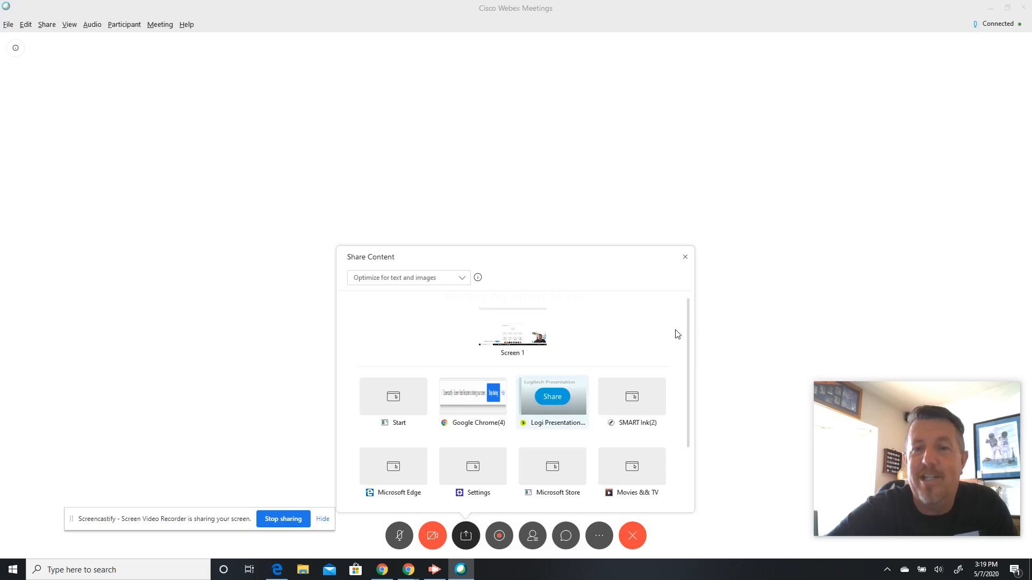
pyautogui.scroll(-2, 691, 332)
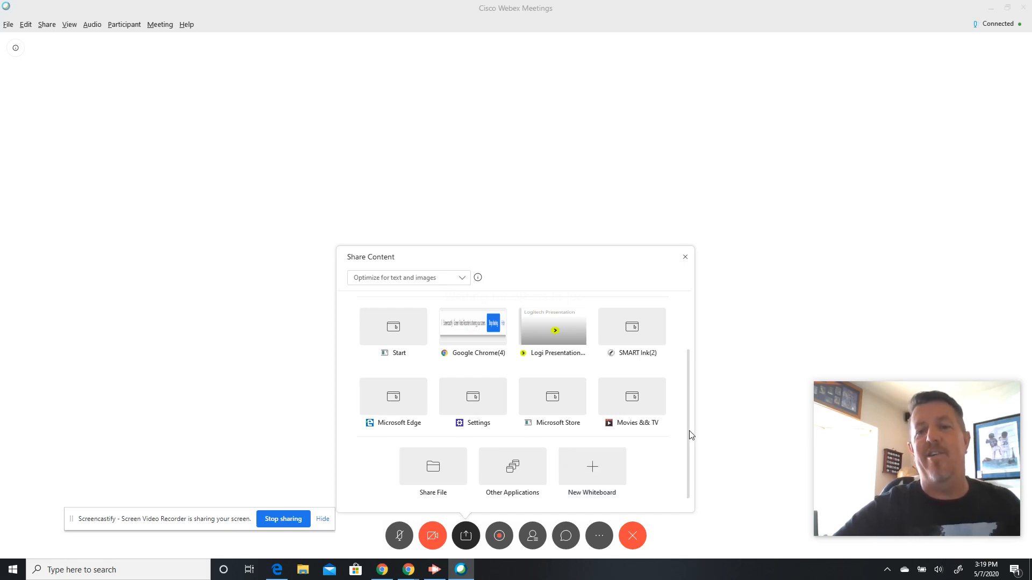
pyautogui.moveTo(688, 431); pyautogui.dragTo(683, 385)
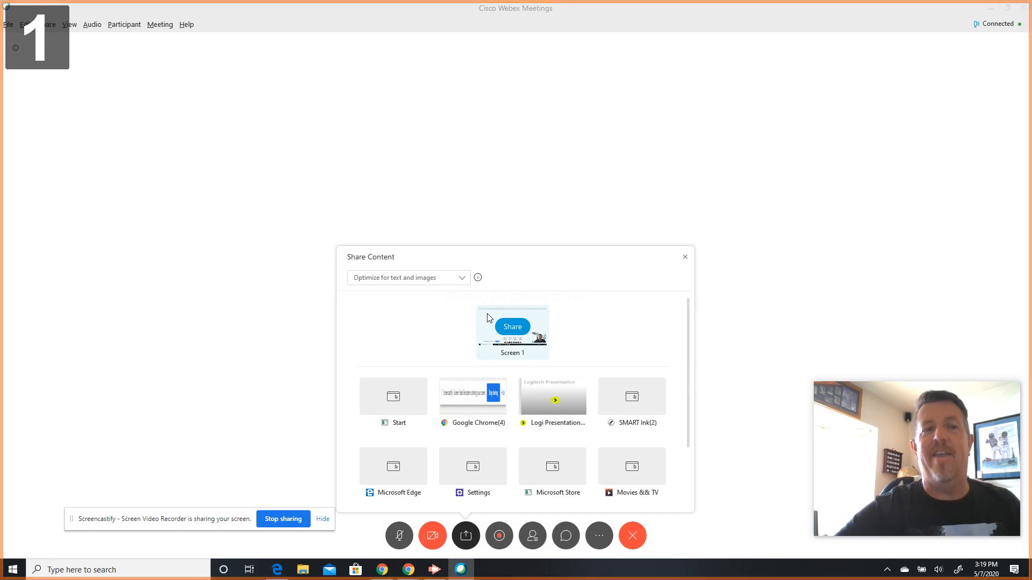
pyautogui.click(462, 280)
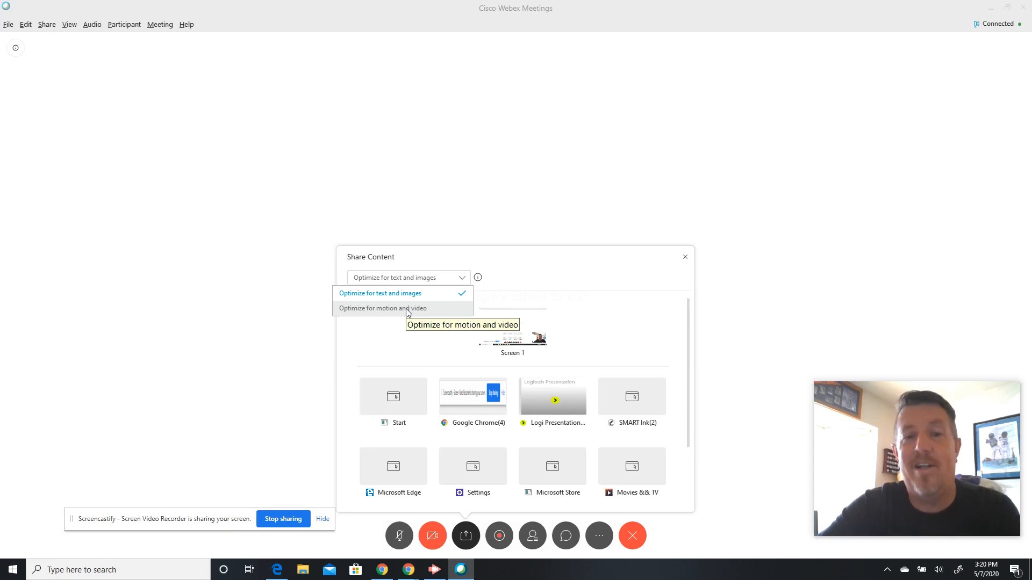
pyautogui.click(407, 309)
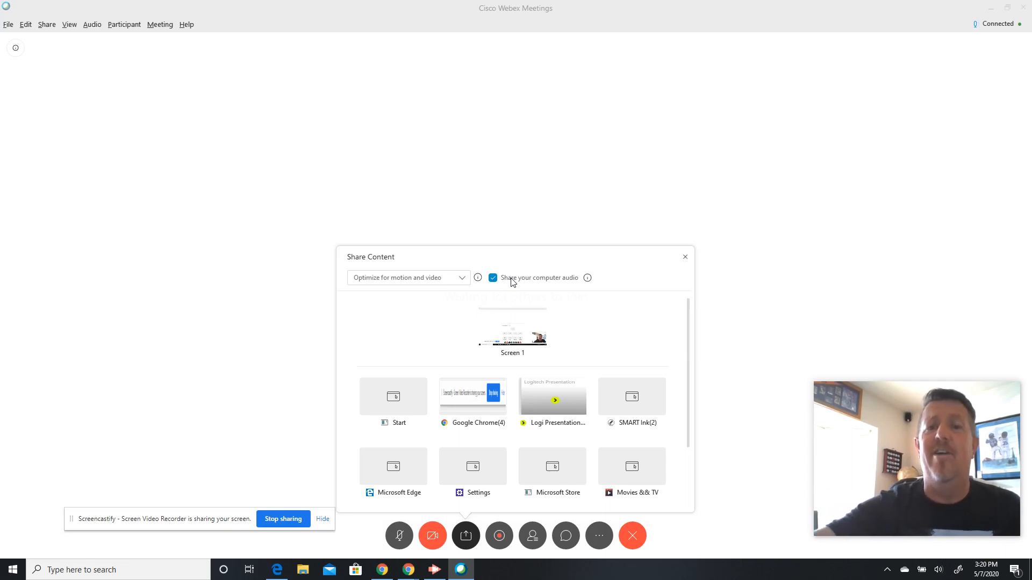
# - Toggle optimization between text/images and motion/video, ending on motion/video, then close without sharing
pyautogui.click(466, 278)
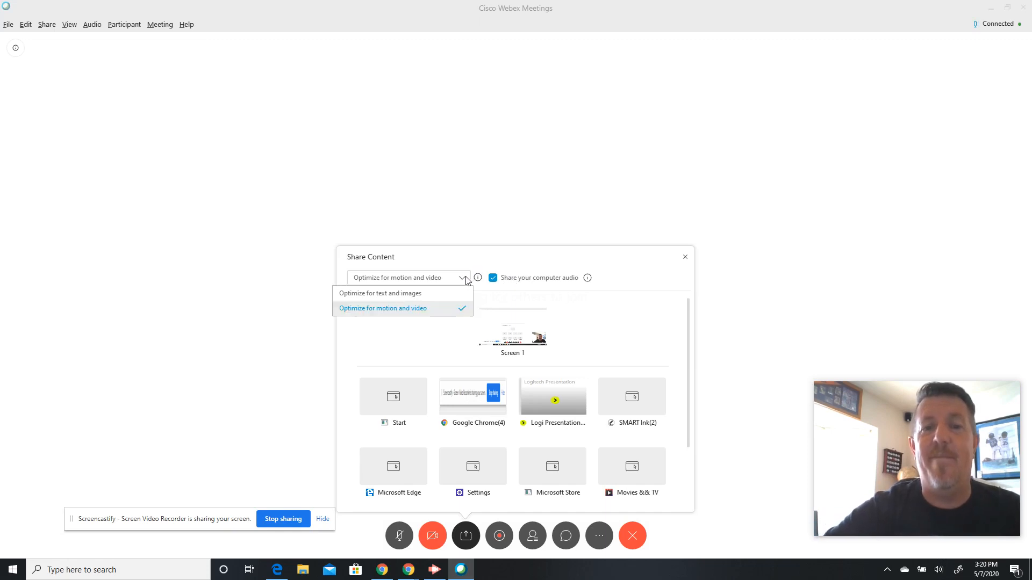
pyautogui.click(434, 295)
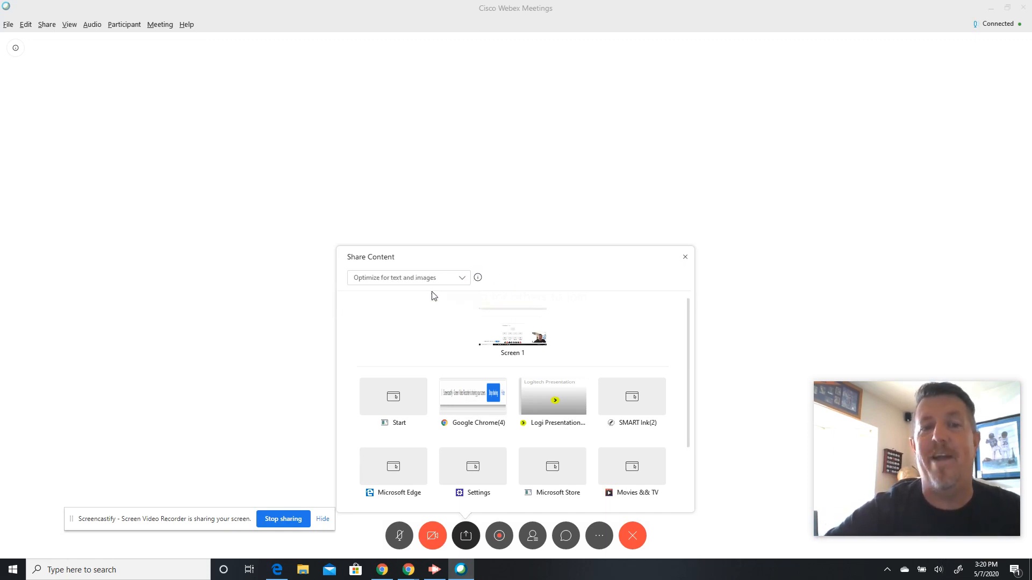
pyautogui.click(467, 281)
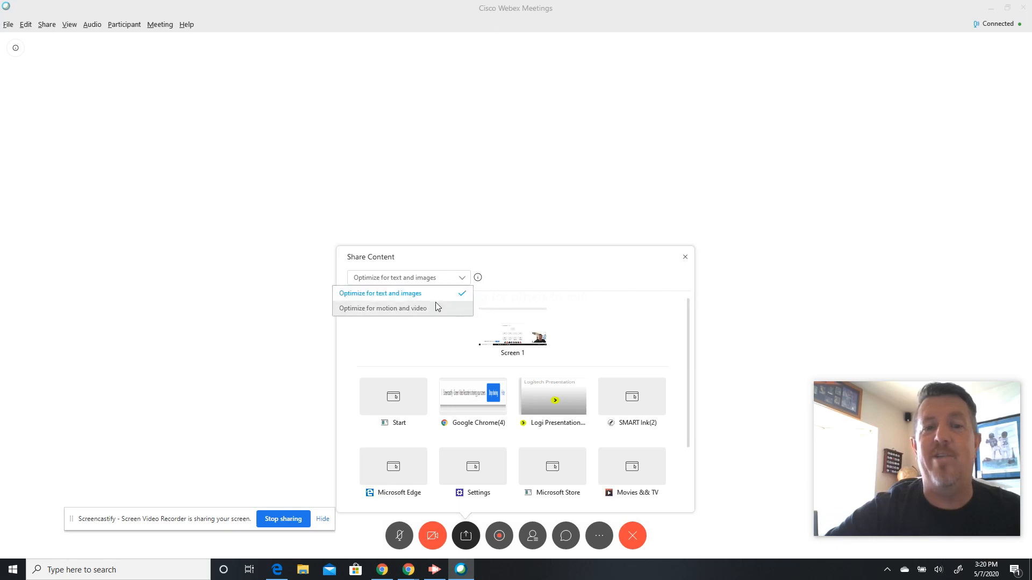
pyautogui.click(435, 304)
pyautogui.click(459, 278)
pyautogui.click(429, 294)
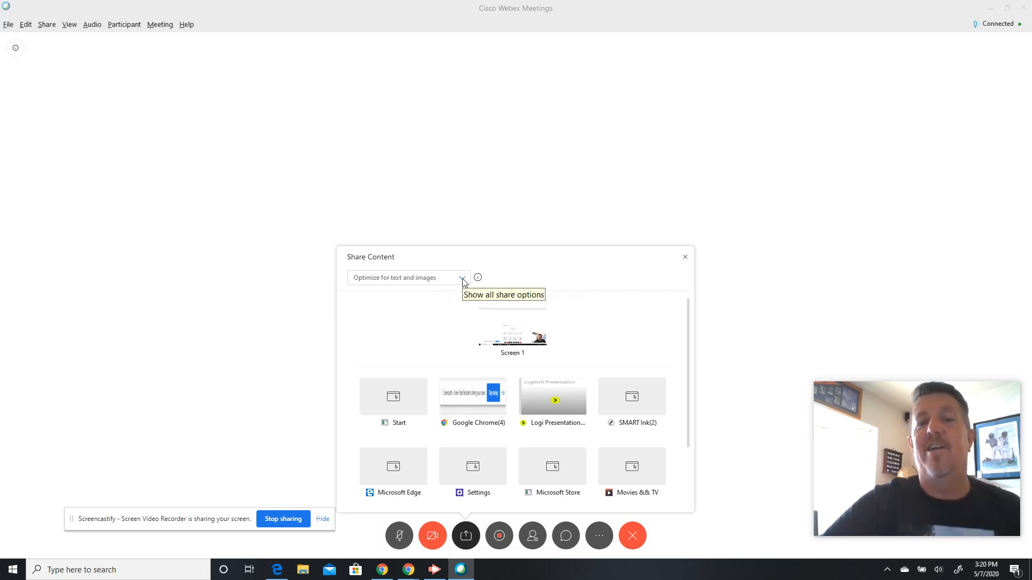
pyautogui.click(464, 282)
pyautogui.click(436, 308)
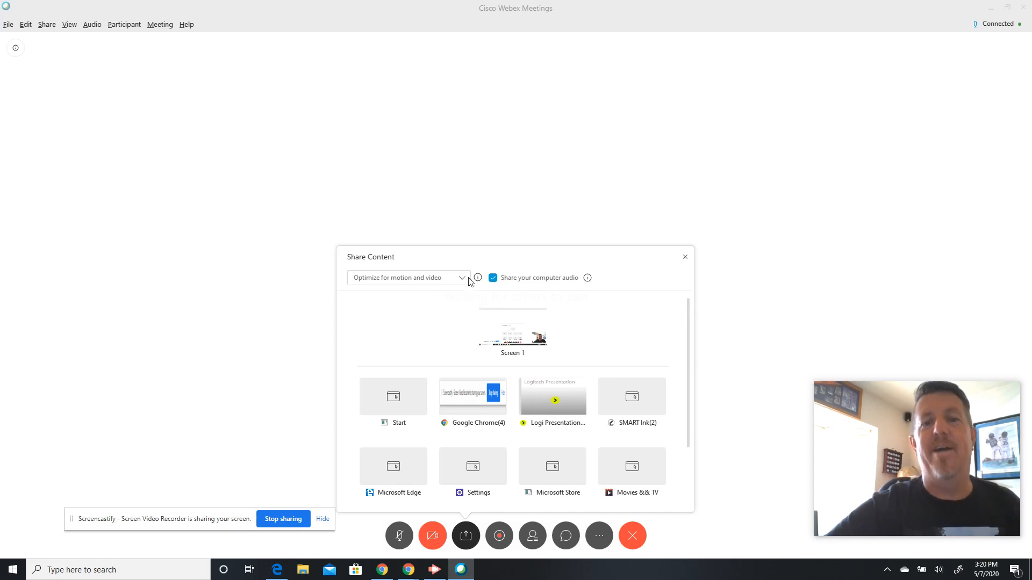
pyautogui.click(461, 278)
pyautogui.click(422, 295)
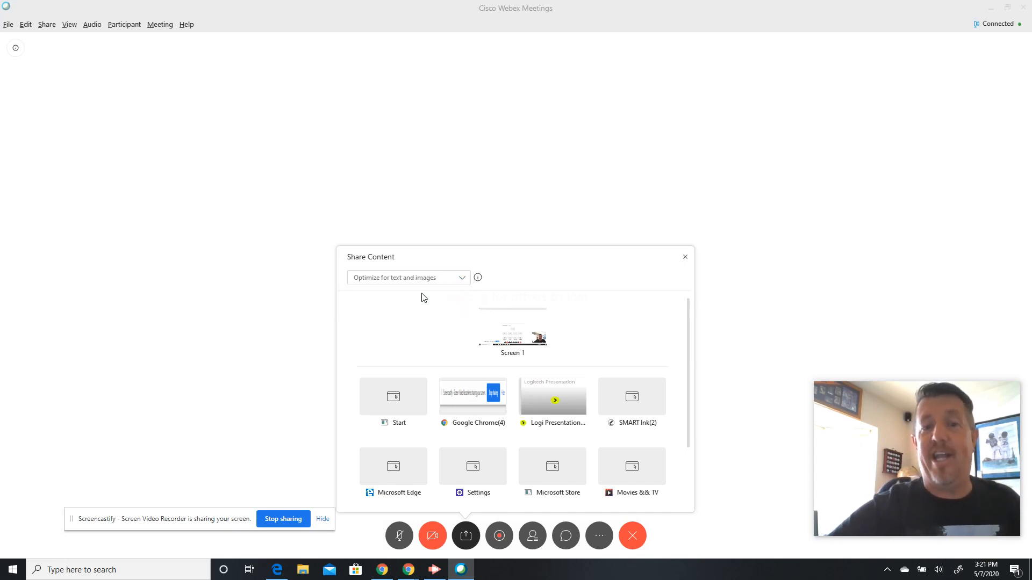
pyautogui.click(462, 279)
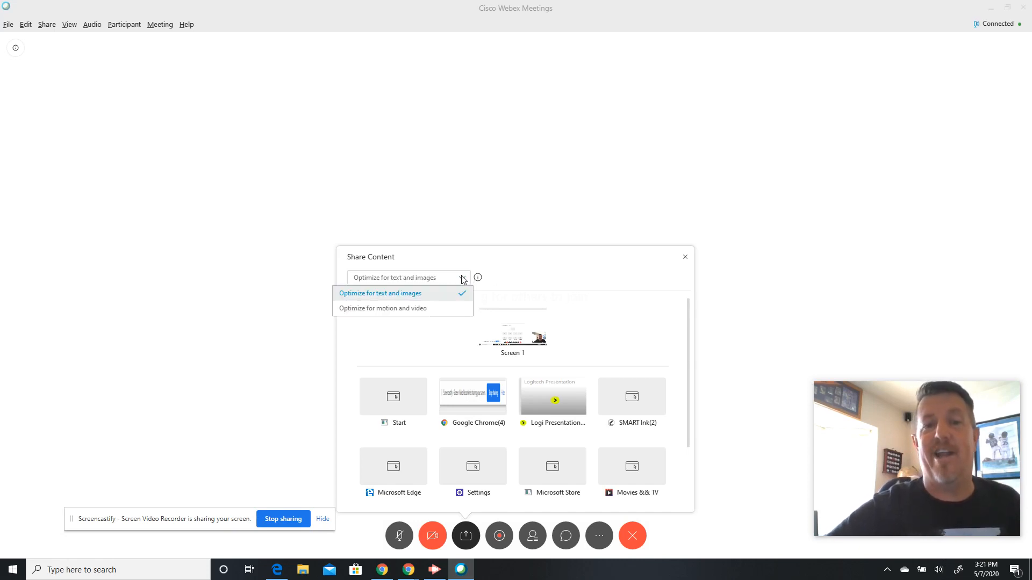
pyautogui.click(425, 307)
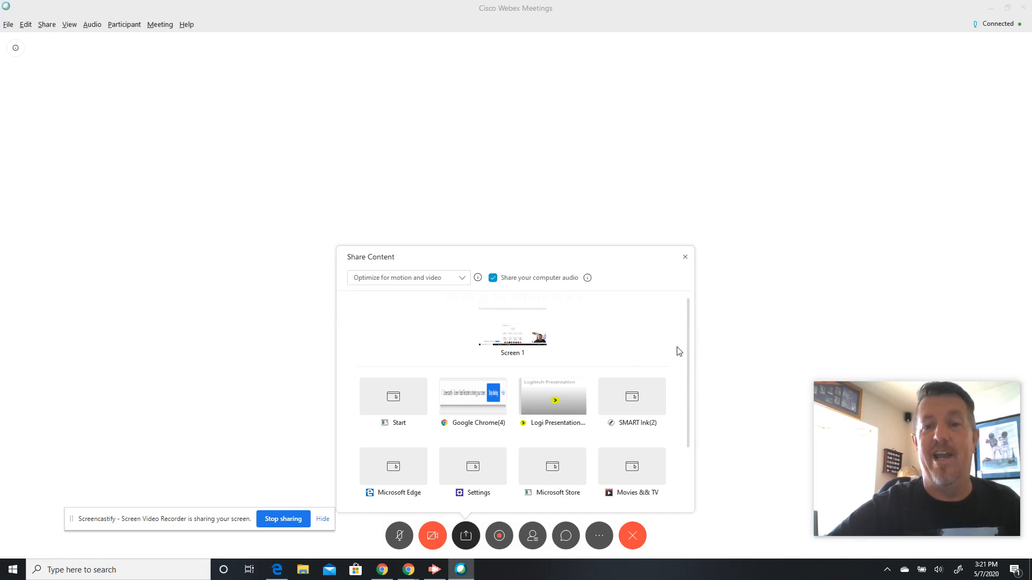
pyautogui.moveTo(688, 337); pyautogui.dragTo(685, 387)
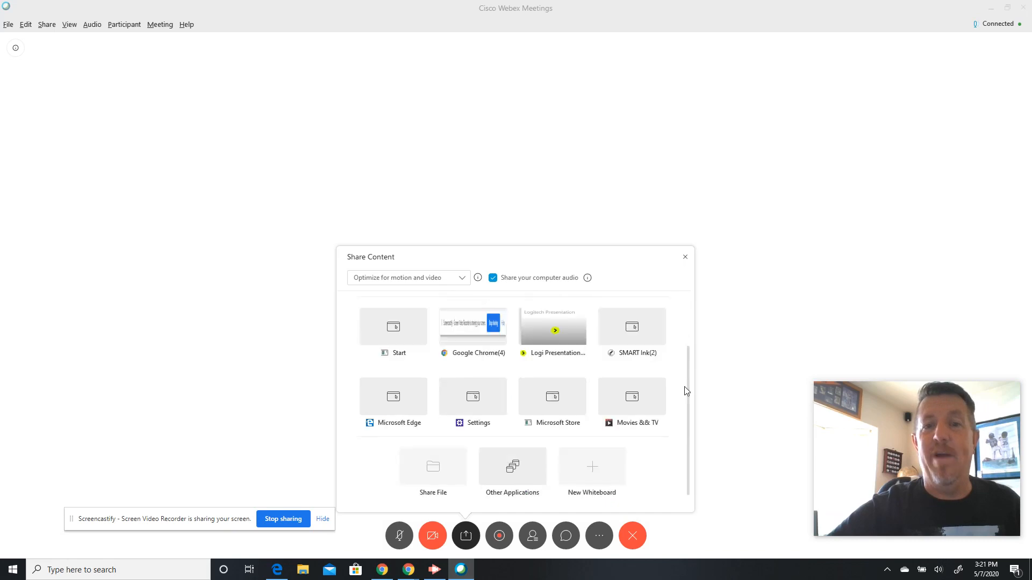
pyautogui.click(686, 258)
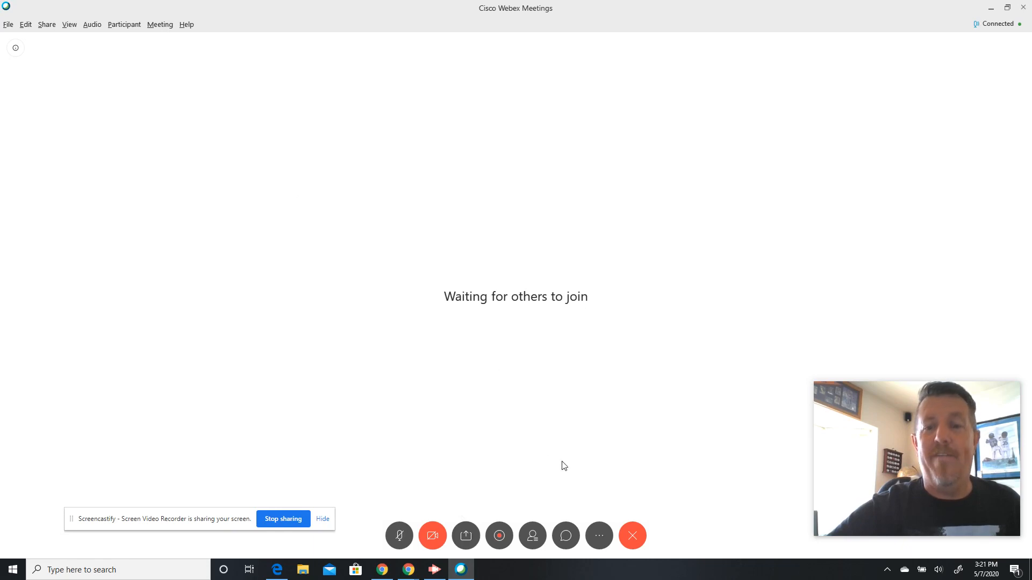
# - Check the More options, then the Participant menu showing Anyone Can Share enabled
pyautogui.click(598, 536)
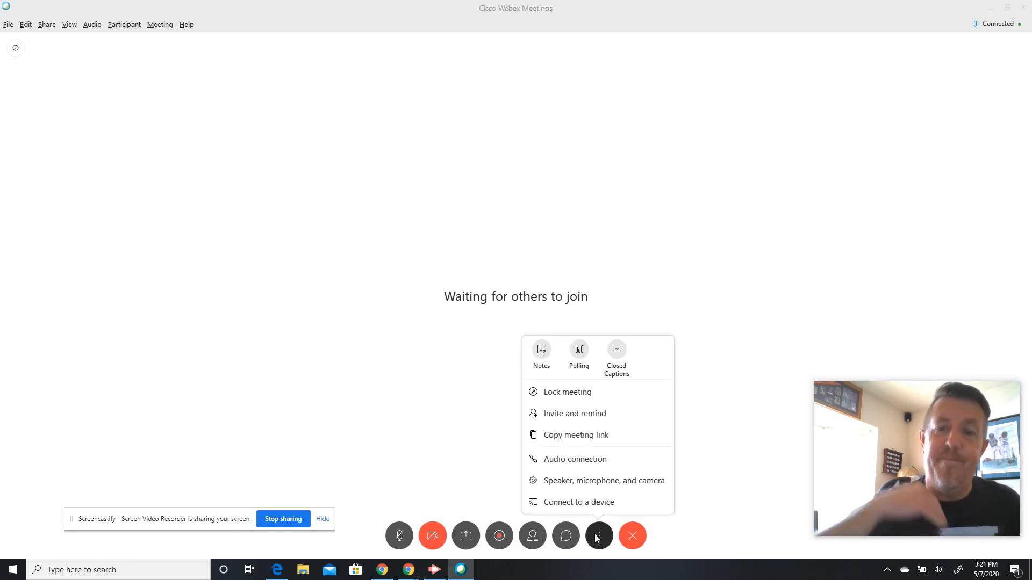
pyautogui.click(392, 167)
pyautogui.click(129, 26)
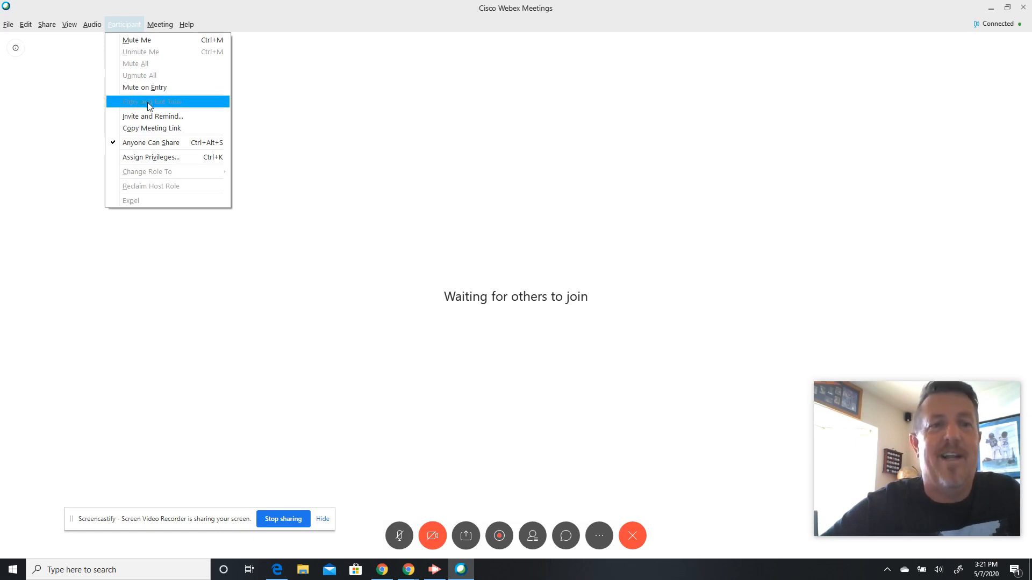
# - Uncheck Anyone Can Share and go to Participant > Assign Privileges
pyautogui.click(167, 144)
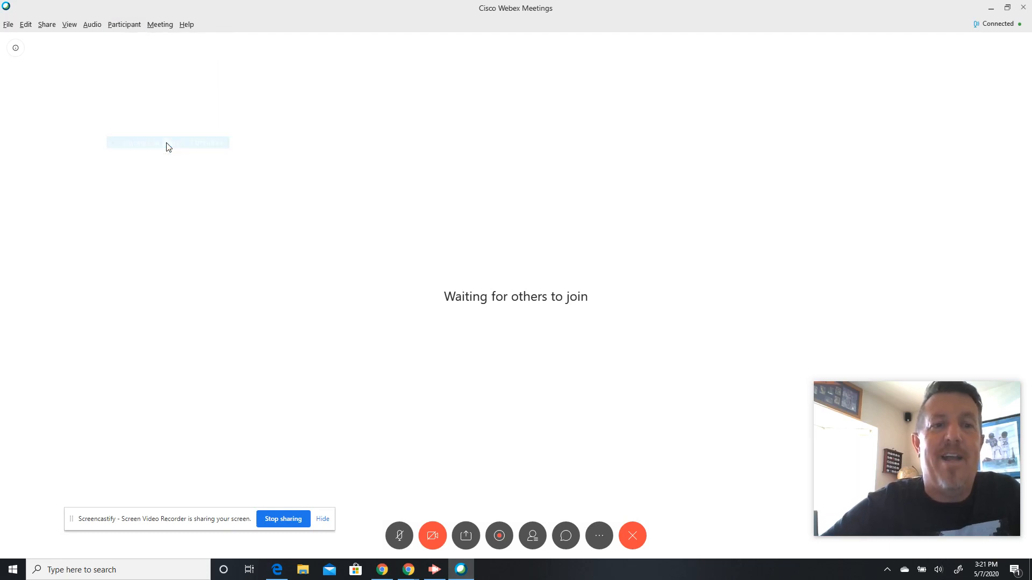
pyautogui.click(132, 25)
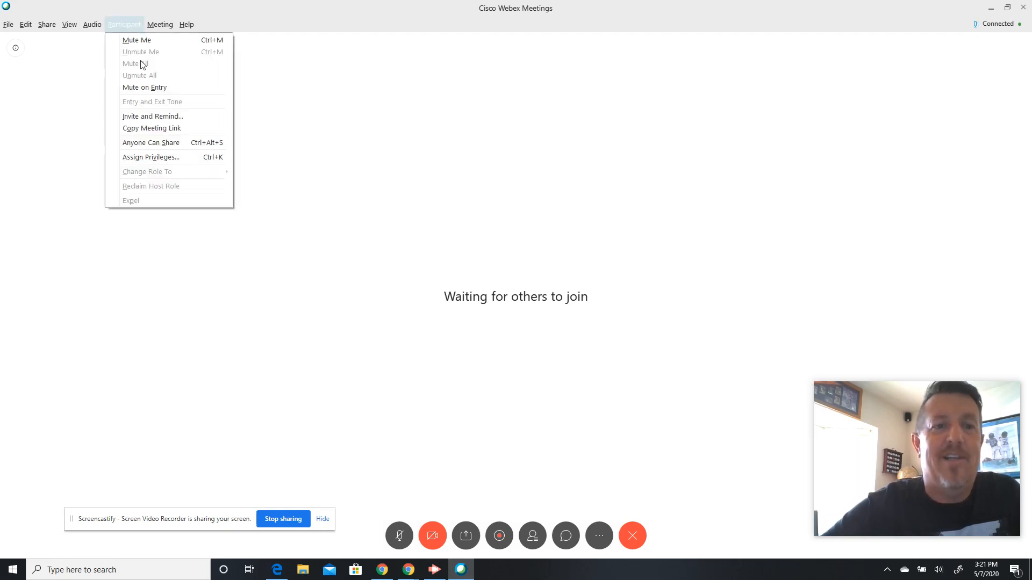
pyautogui.click(152, 159)
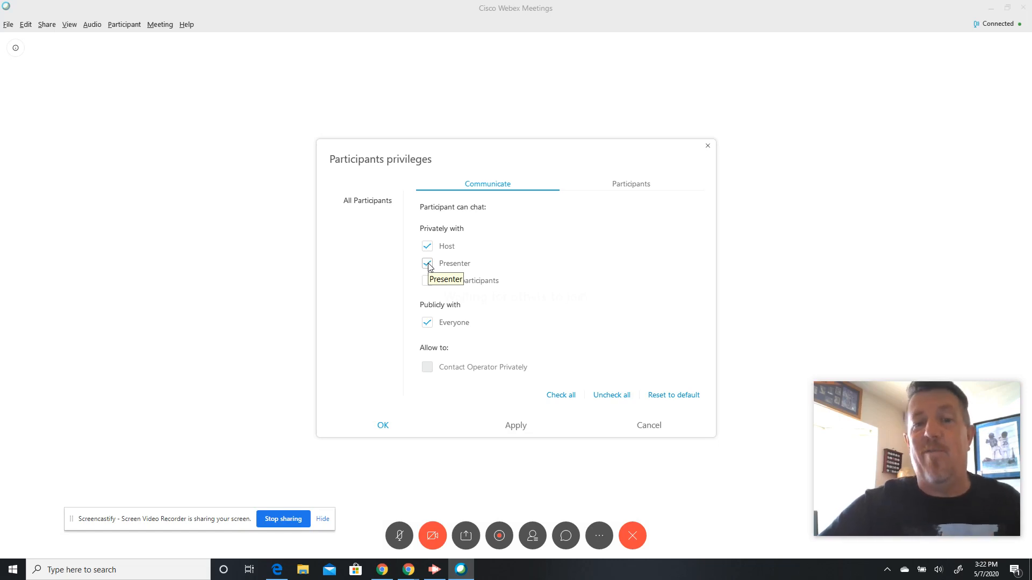
# - Clear public chat plus save, annotate, participant list, view and app-control privileges
pyautogui.click(427, 323)
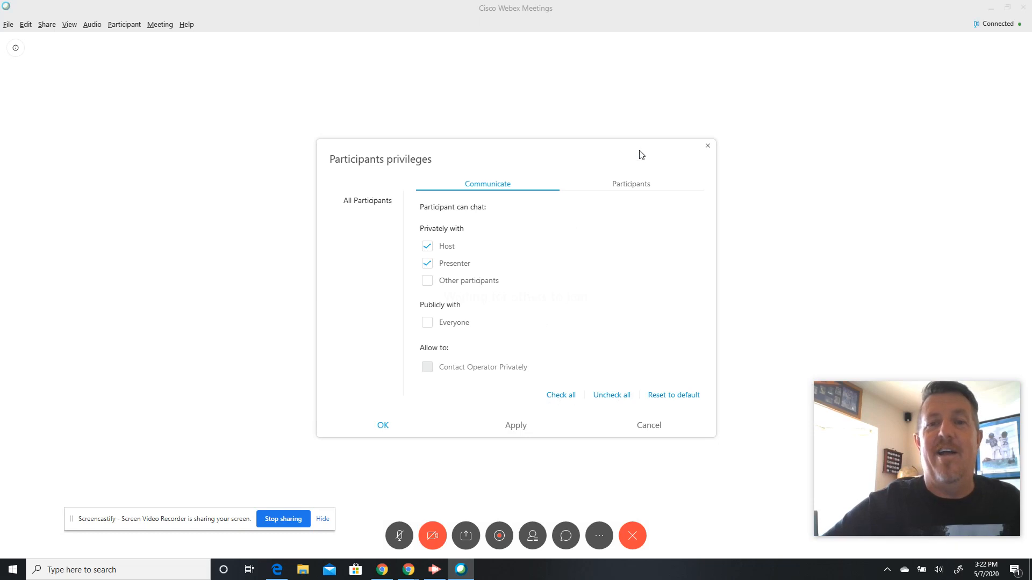
pyautogui.click(634, 184)
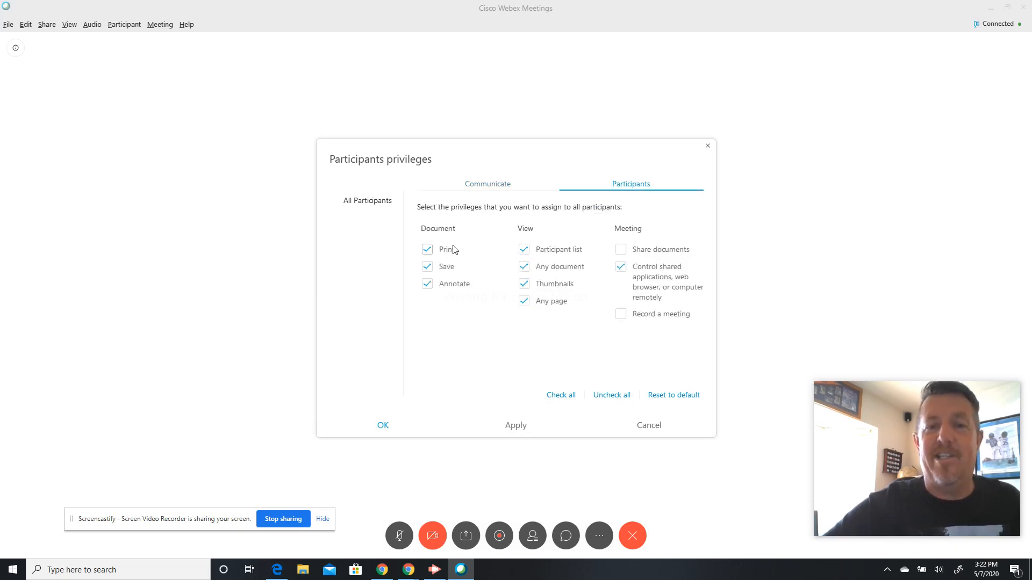
pyautogui.click(427, 267)
pyautogui.click(427, 285)
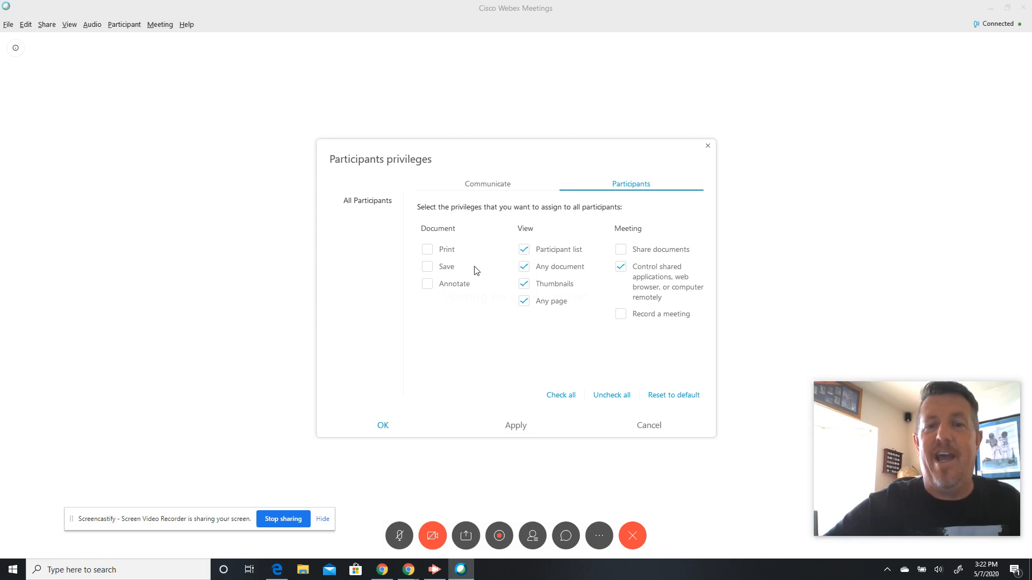
pyautogui.click(528, 250)
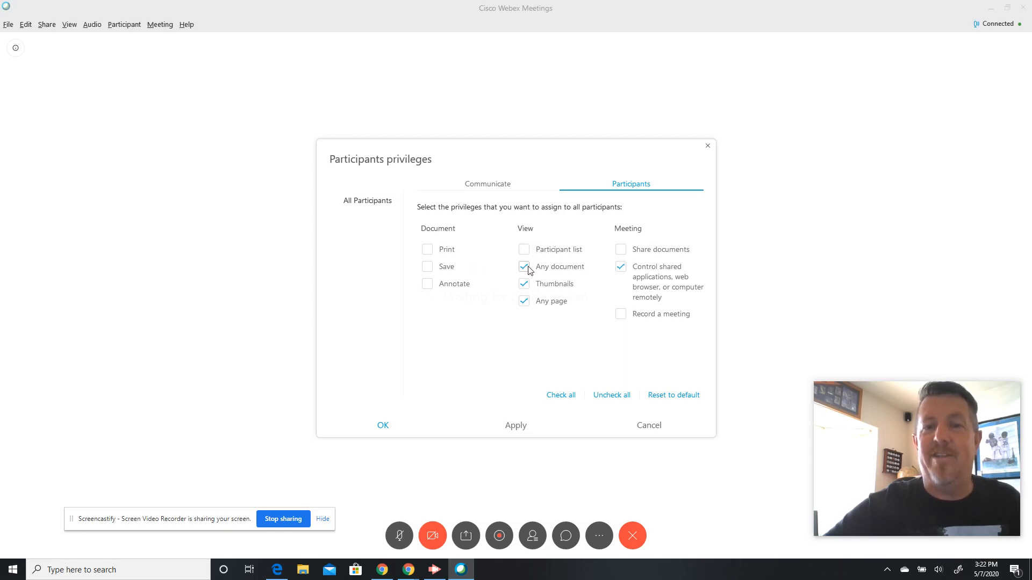
pyautogui.click(525, 267)
pyautogui.click(525, 284)
pyautogui.click(525, 301)
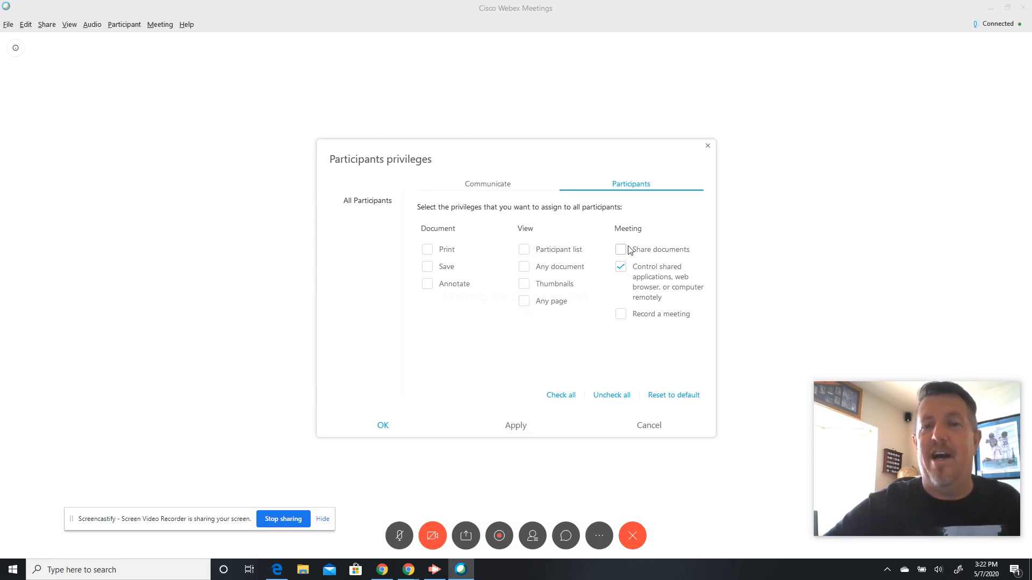
pyautogui.click(621, 268)
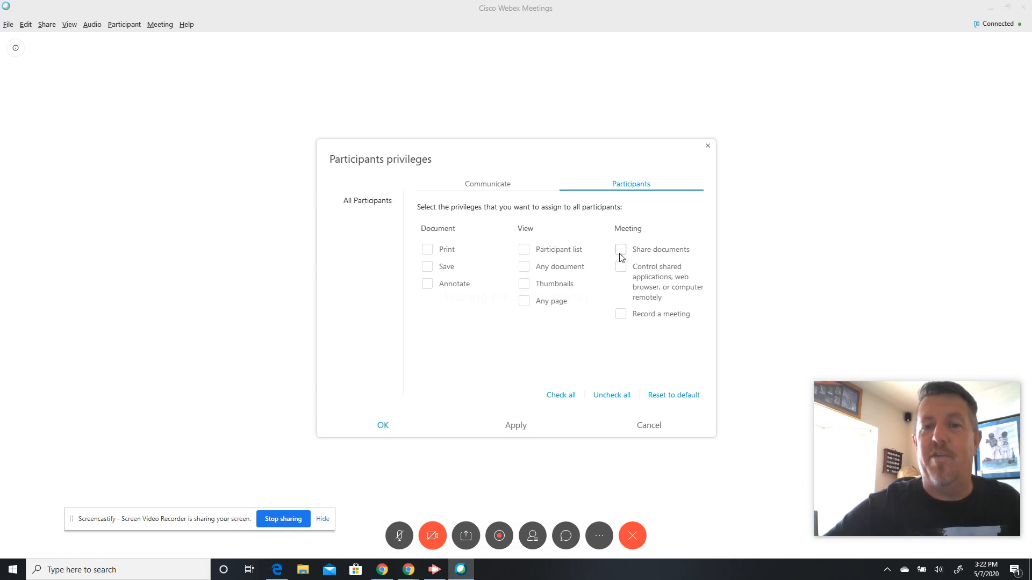
# - Toggle record, share-document and view privileges, return to chat privileges, and cancel without applying
pyautogui.click(622, 315)
pyautogui.click(622, 315)
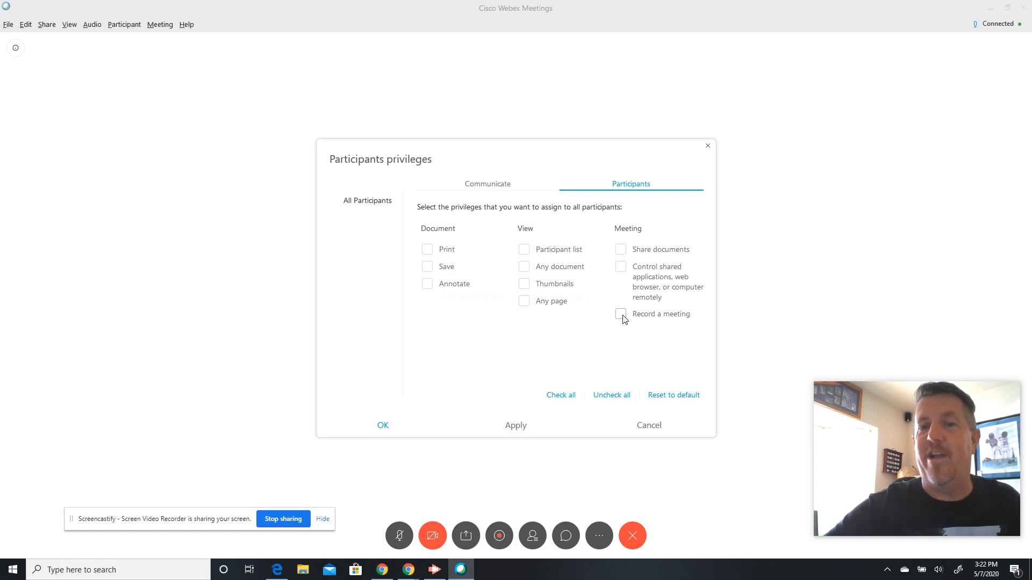
pyautogui.click(621, 250)
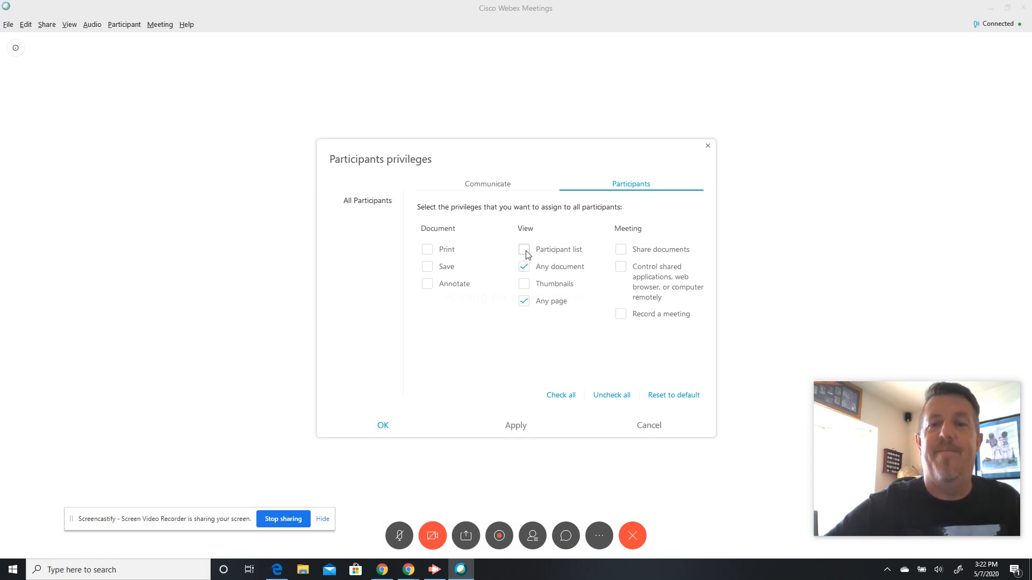
pyautogui.click(525, 267)
pyautogui.click(524, 302)
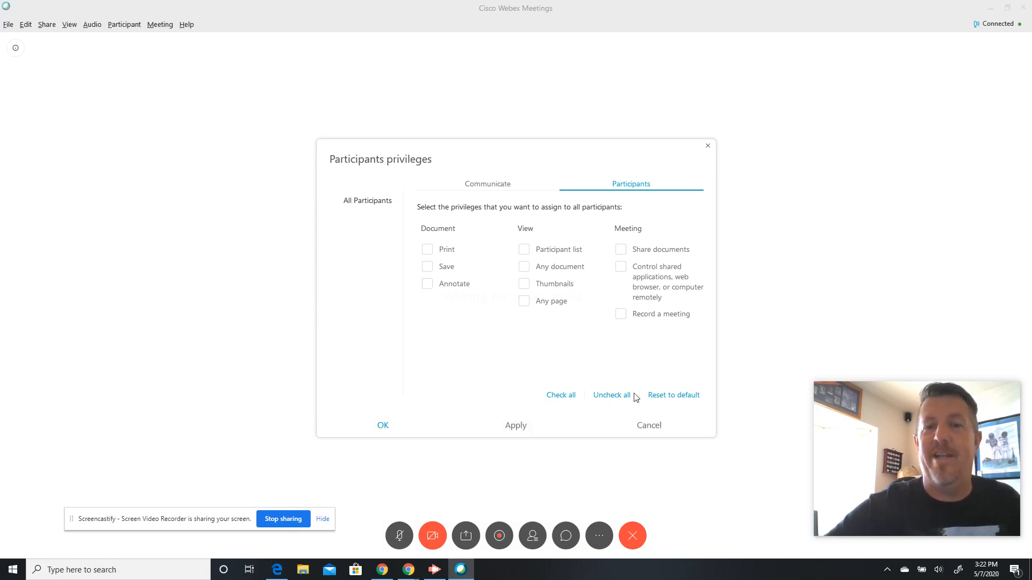
pyautogui.click(494, 192)
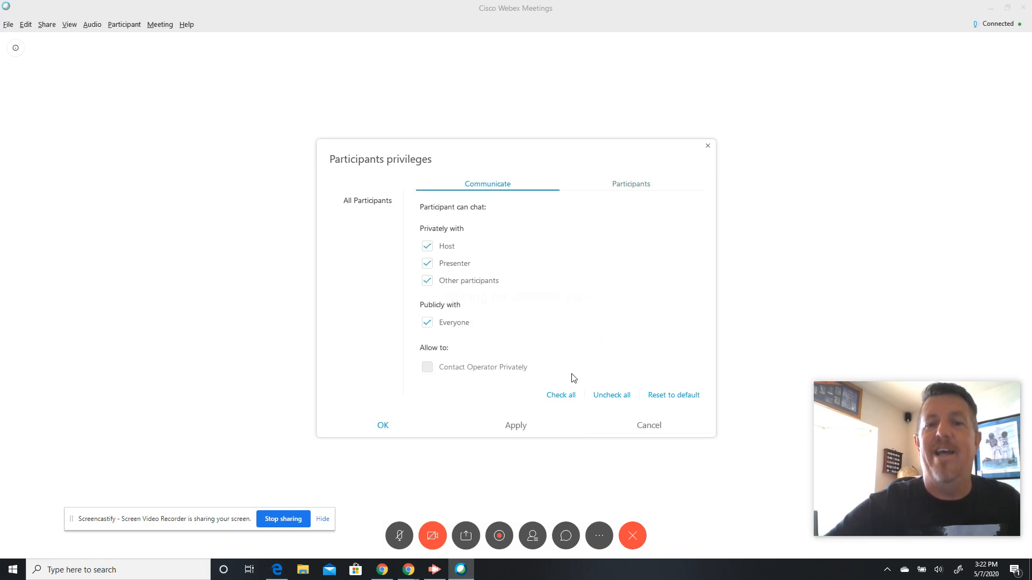
pyautogui.click(650, 424)
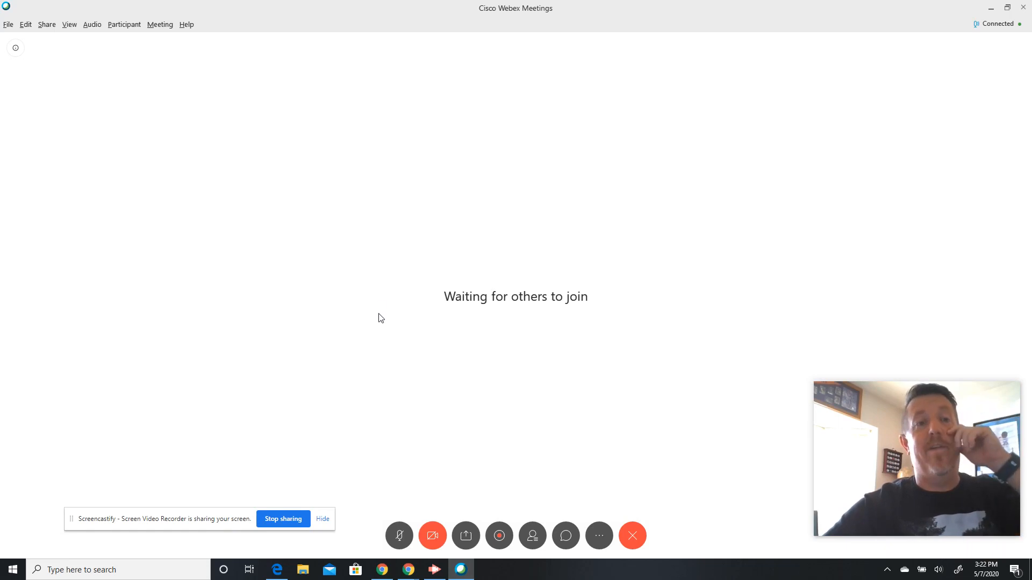
# - Browse the Participant, Meeting and File menus in the menu bar
pyautogui.click(125, 24)
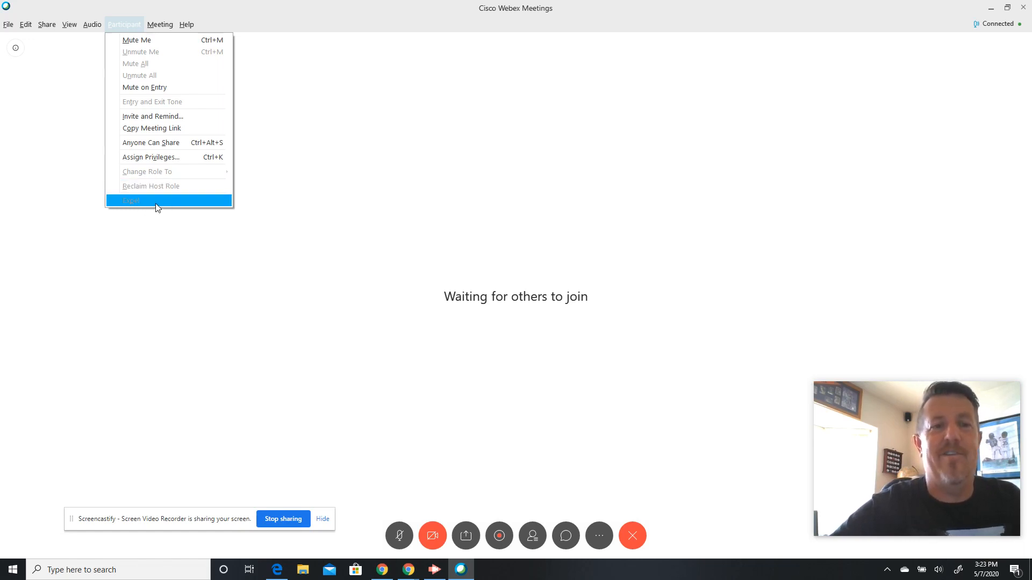
pyautogui.moveTo(164, 27)
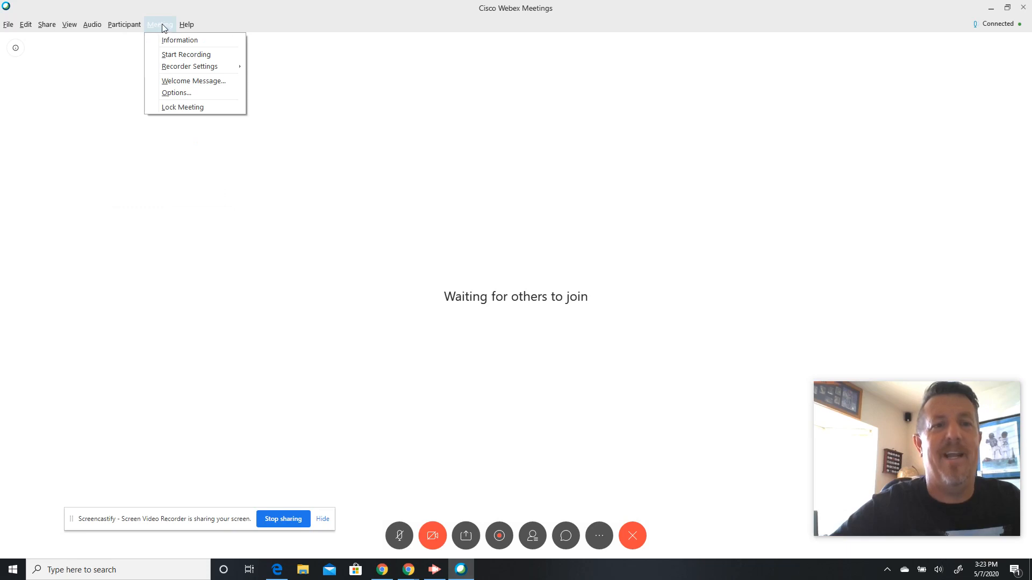
pyautogui.moveTo(9, 28)
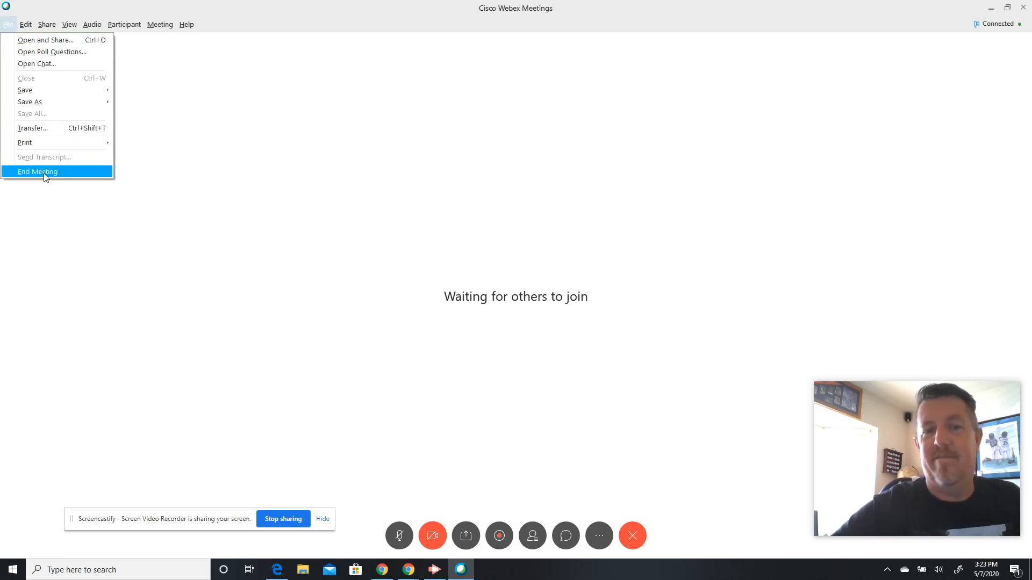
# - Choose File > End Meeting and confirm ending the meeting
pyautogui.click(46, 173)
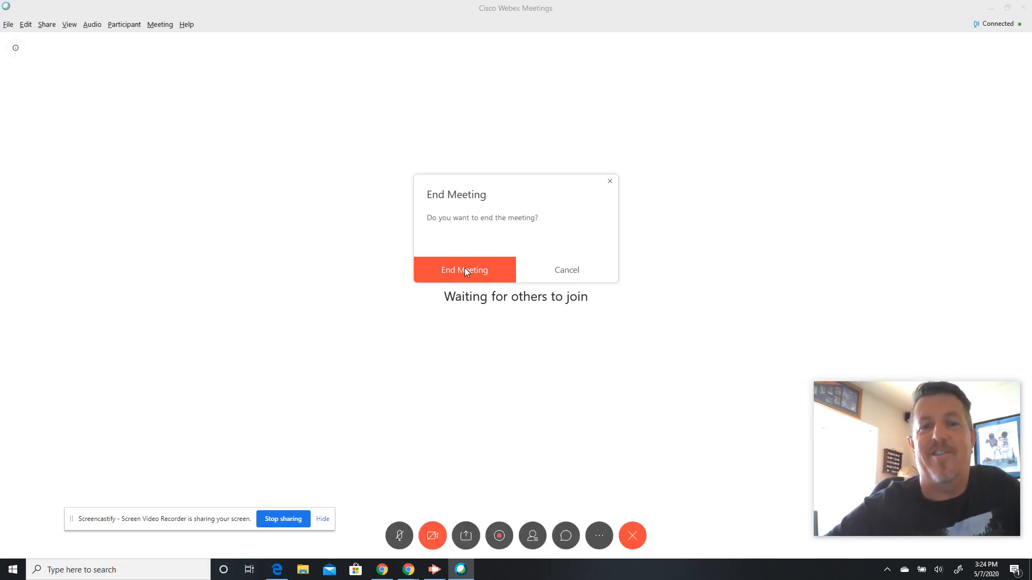
pyautogui.click(464, 269)
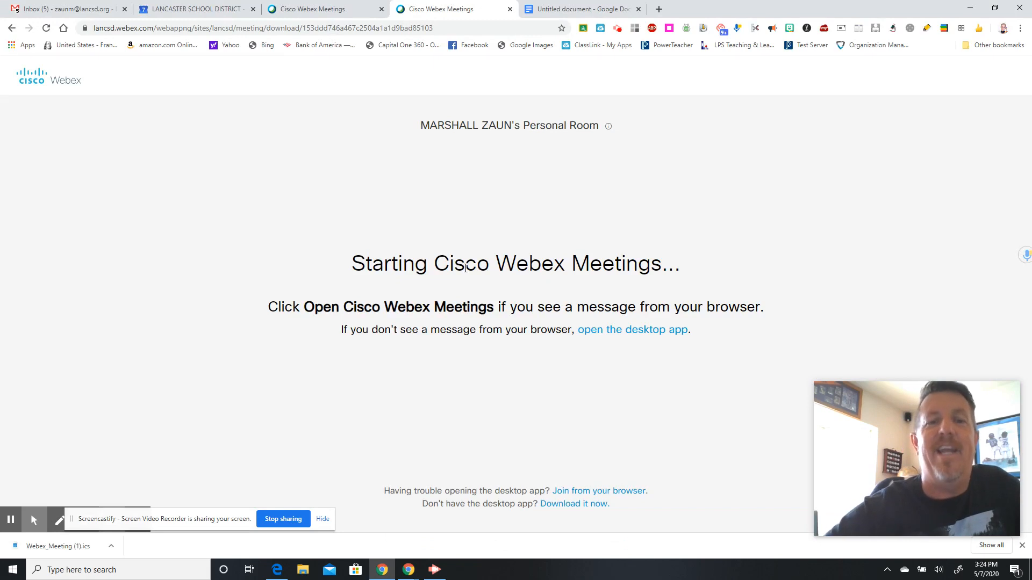